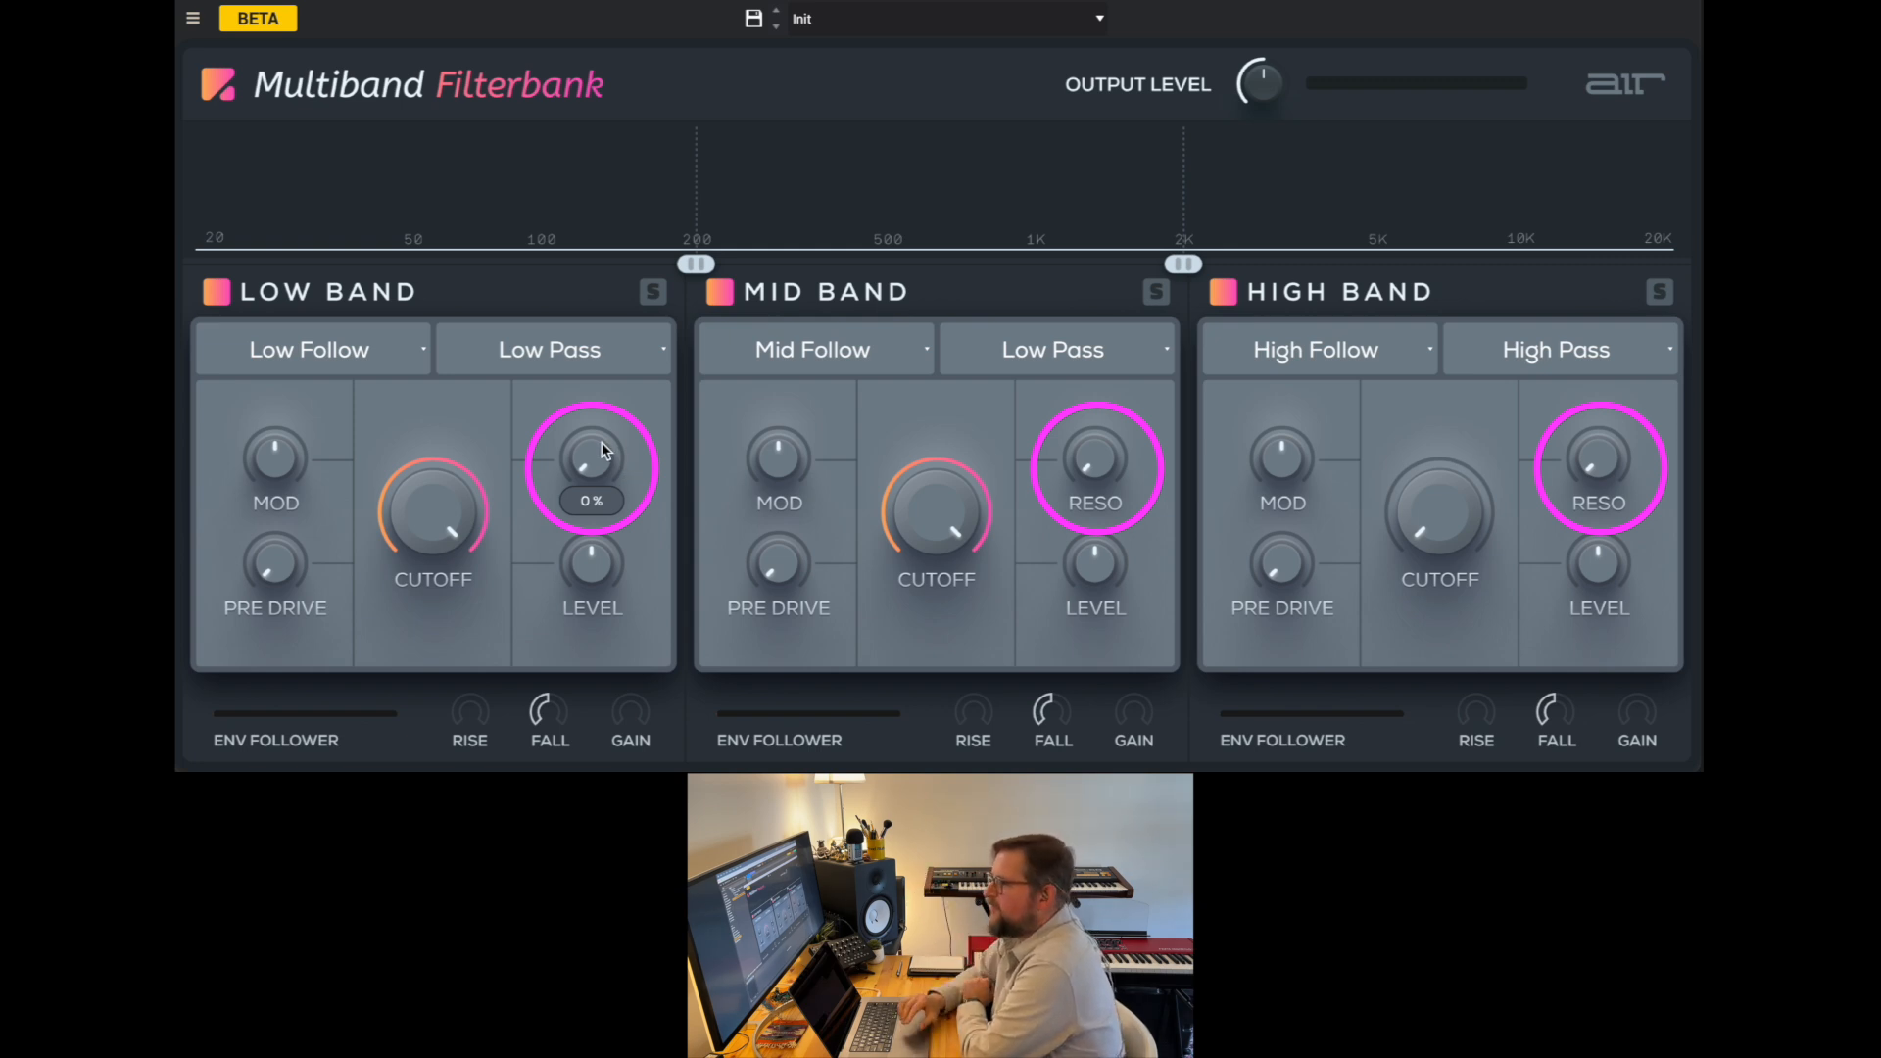
- Try High Follow as the low band's modulation source, restore Low Follow, and open the band's filter type choices
mouse_move(592, 566)
mouse_move(286, 460)
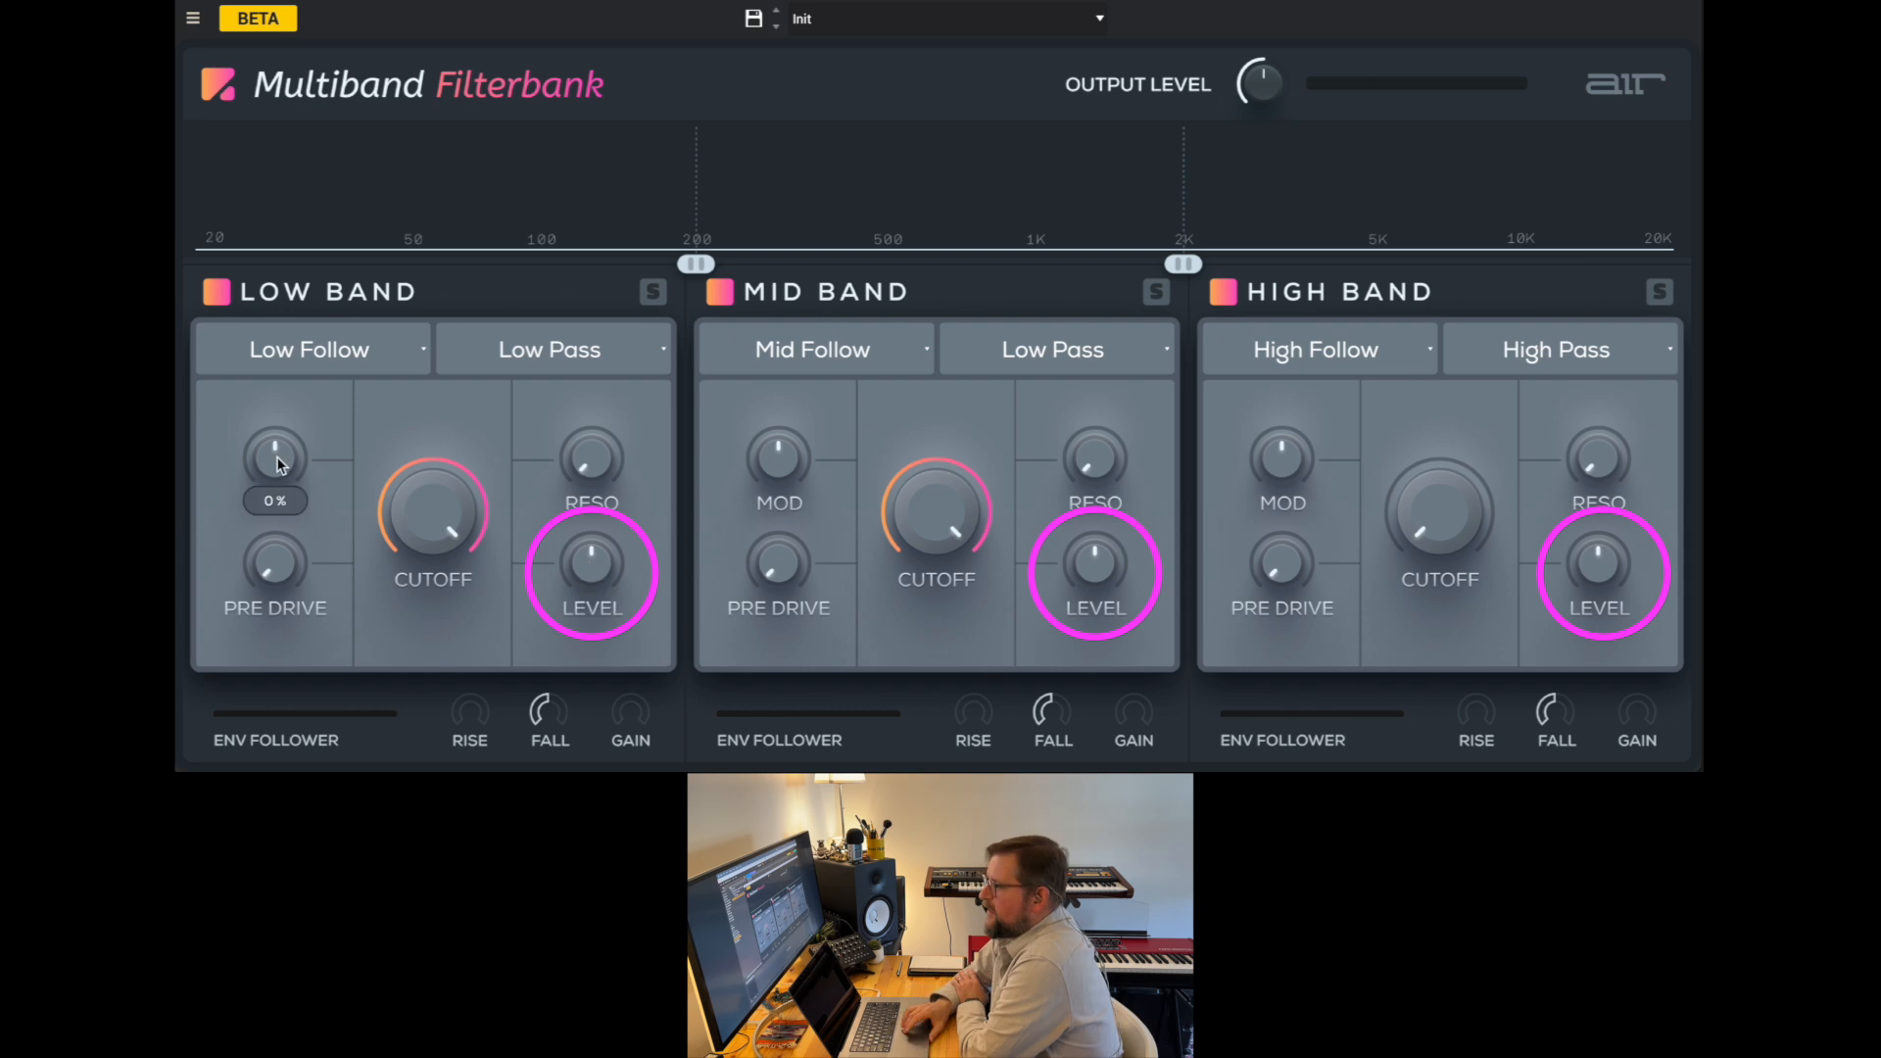
mouse_move(265, 550)
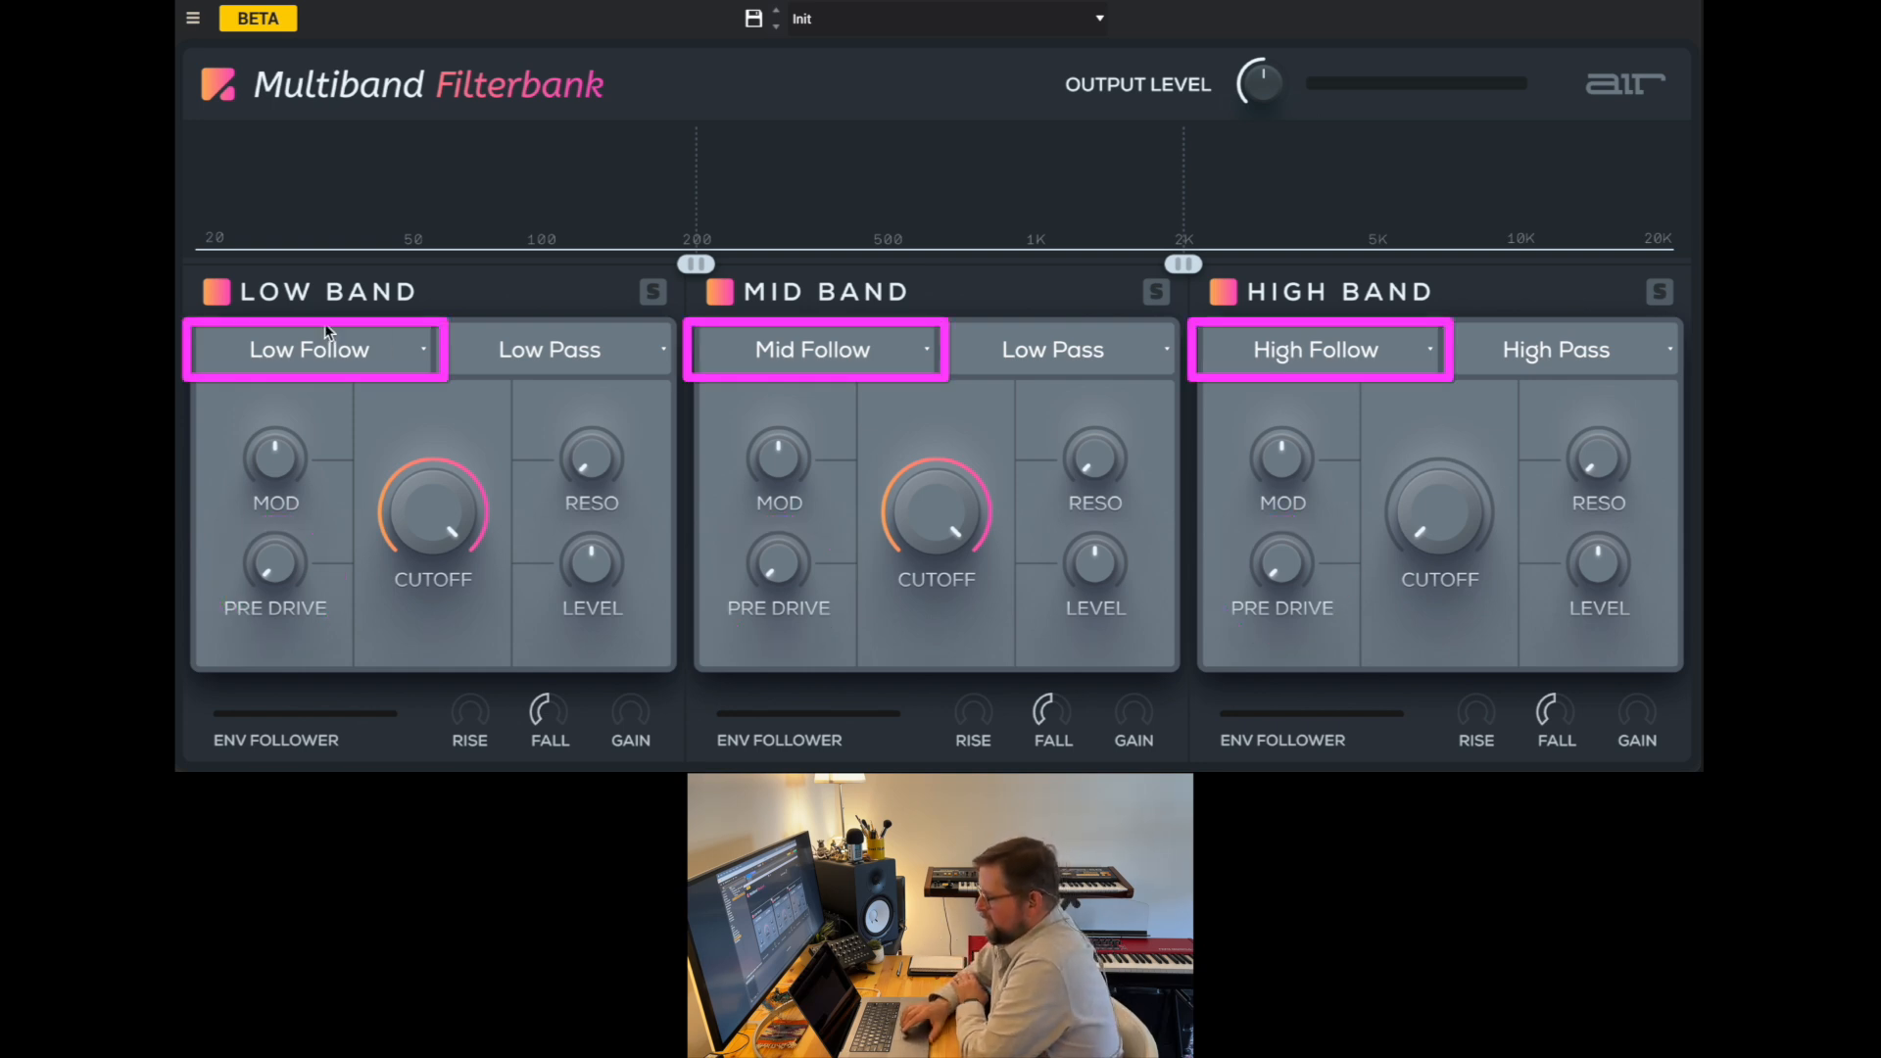
left_click(413, 349)
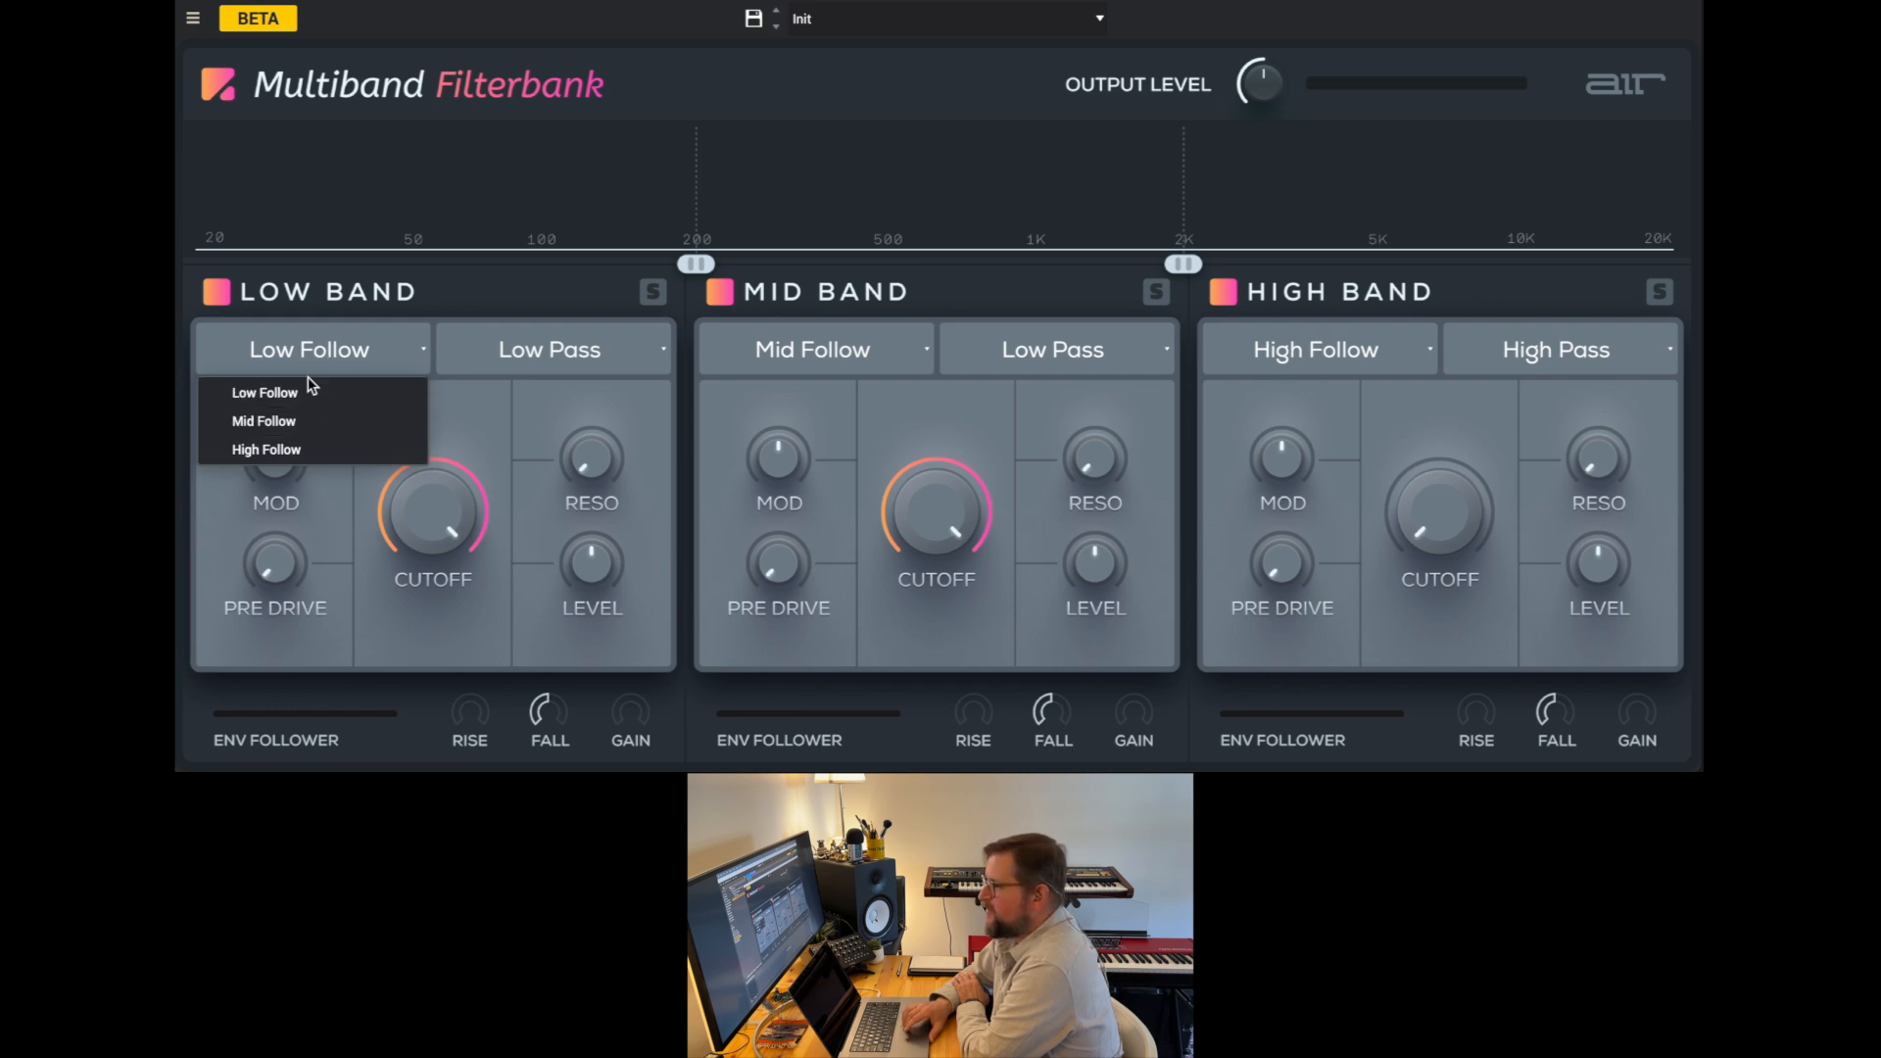
left_click(315, 443)
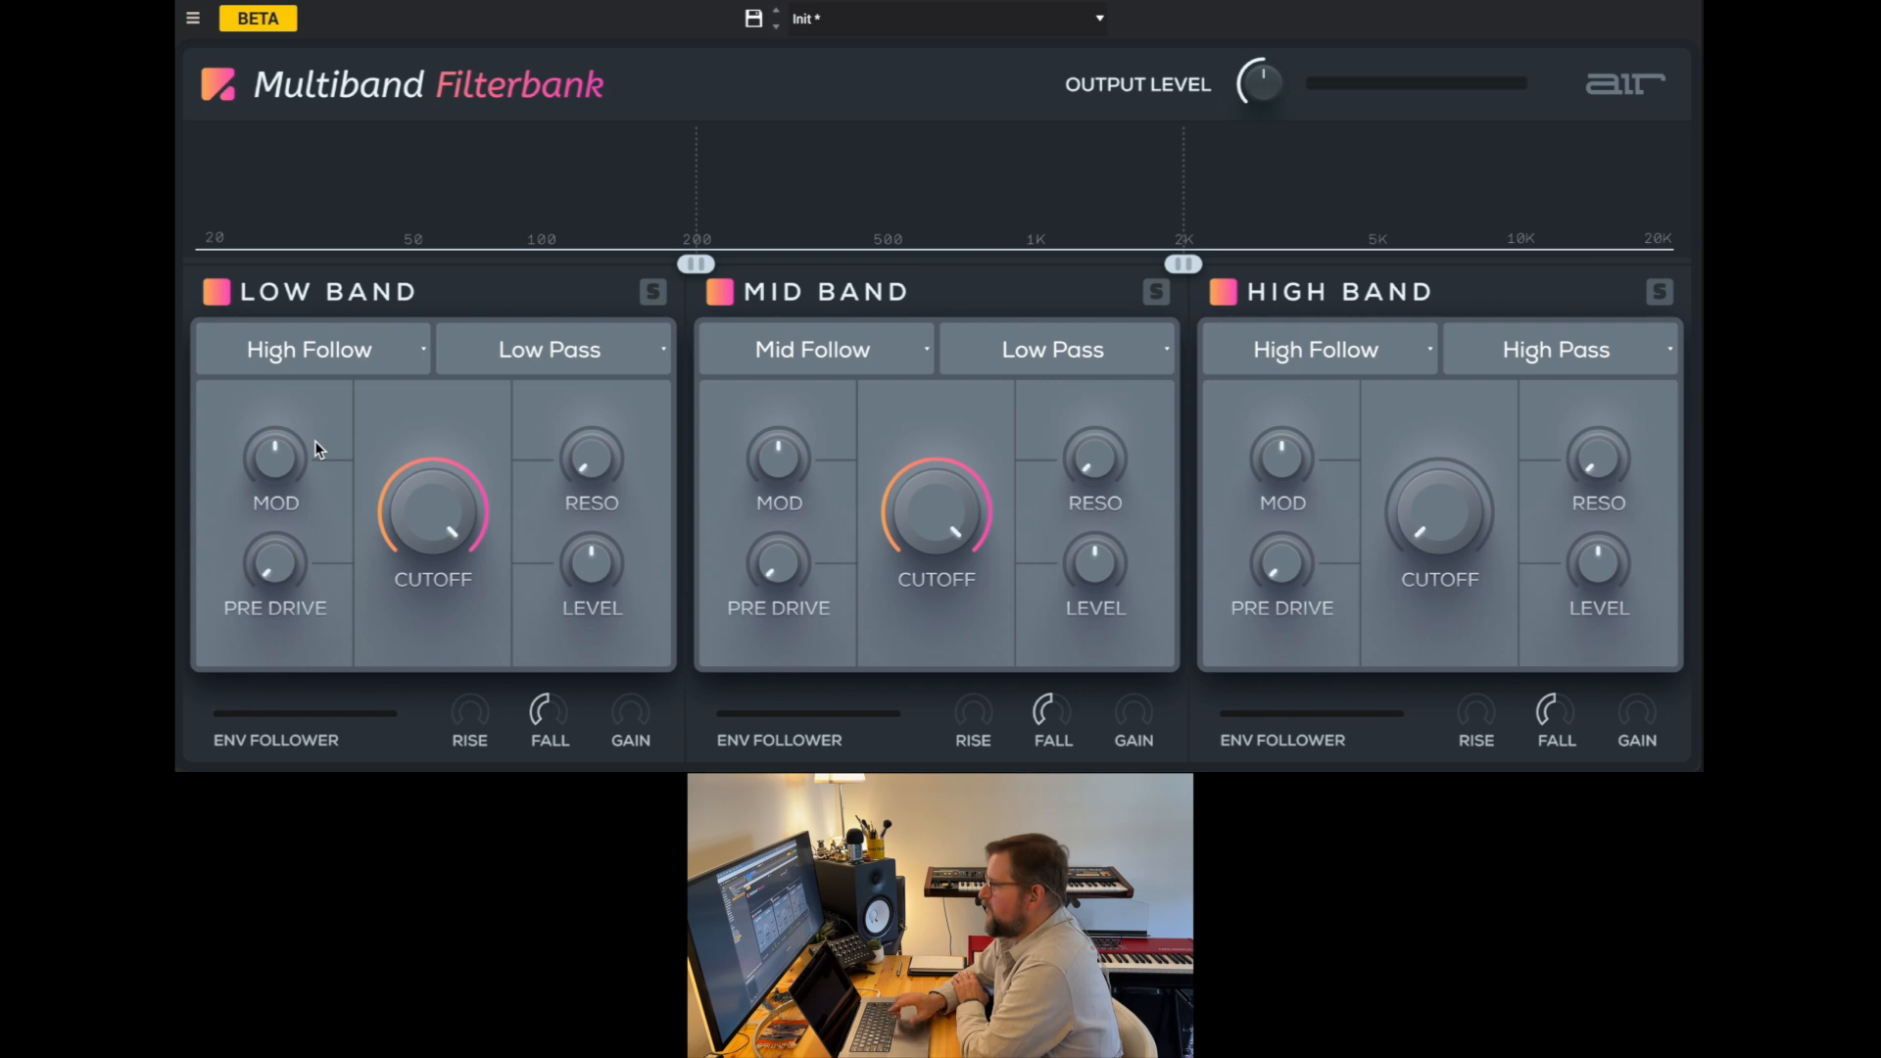
left_click(379, 343)
left_click(284, 391)
left_click(645, 348)
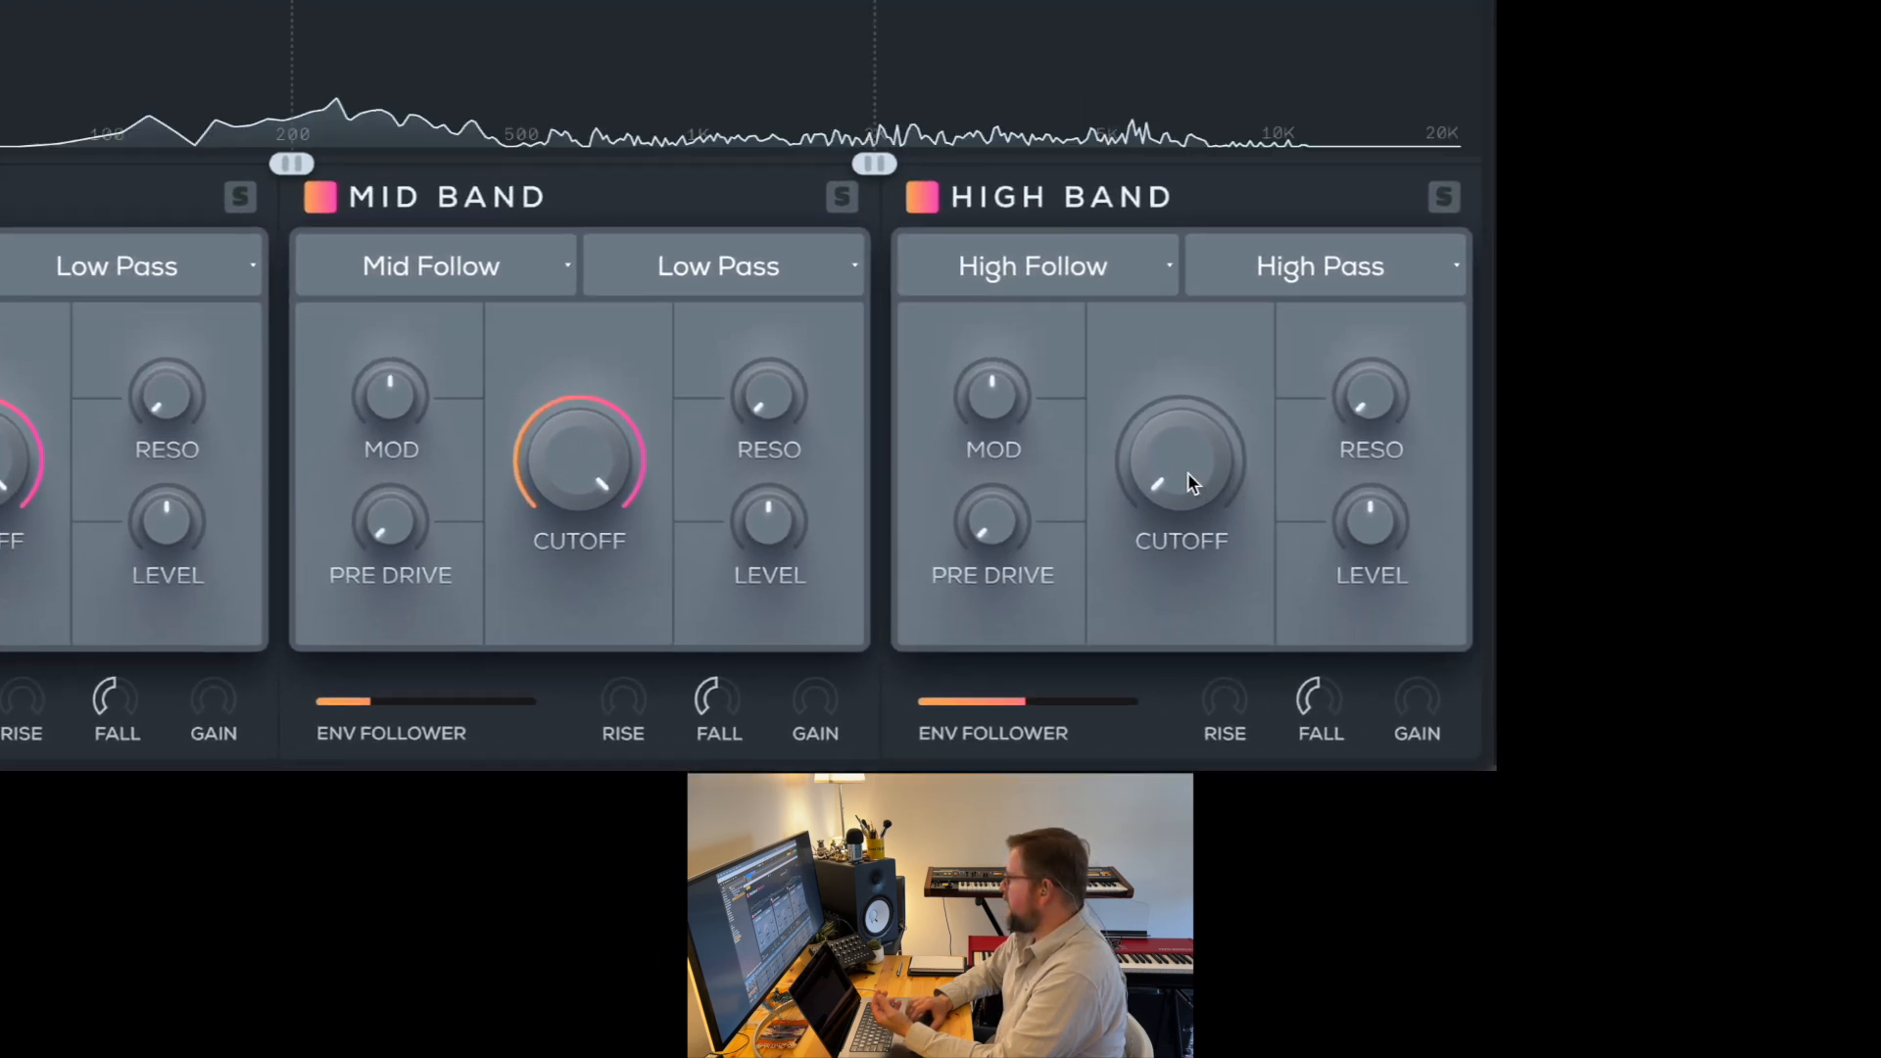
- Set the high band's high-pass cutoff to about 2.27 kHz and its resonance to 93%
left_click_drag(1445, 522, 1444, 520)
left_click_drag(960, 427, 997, 365)
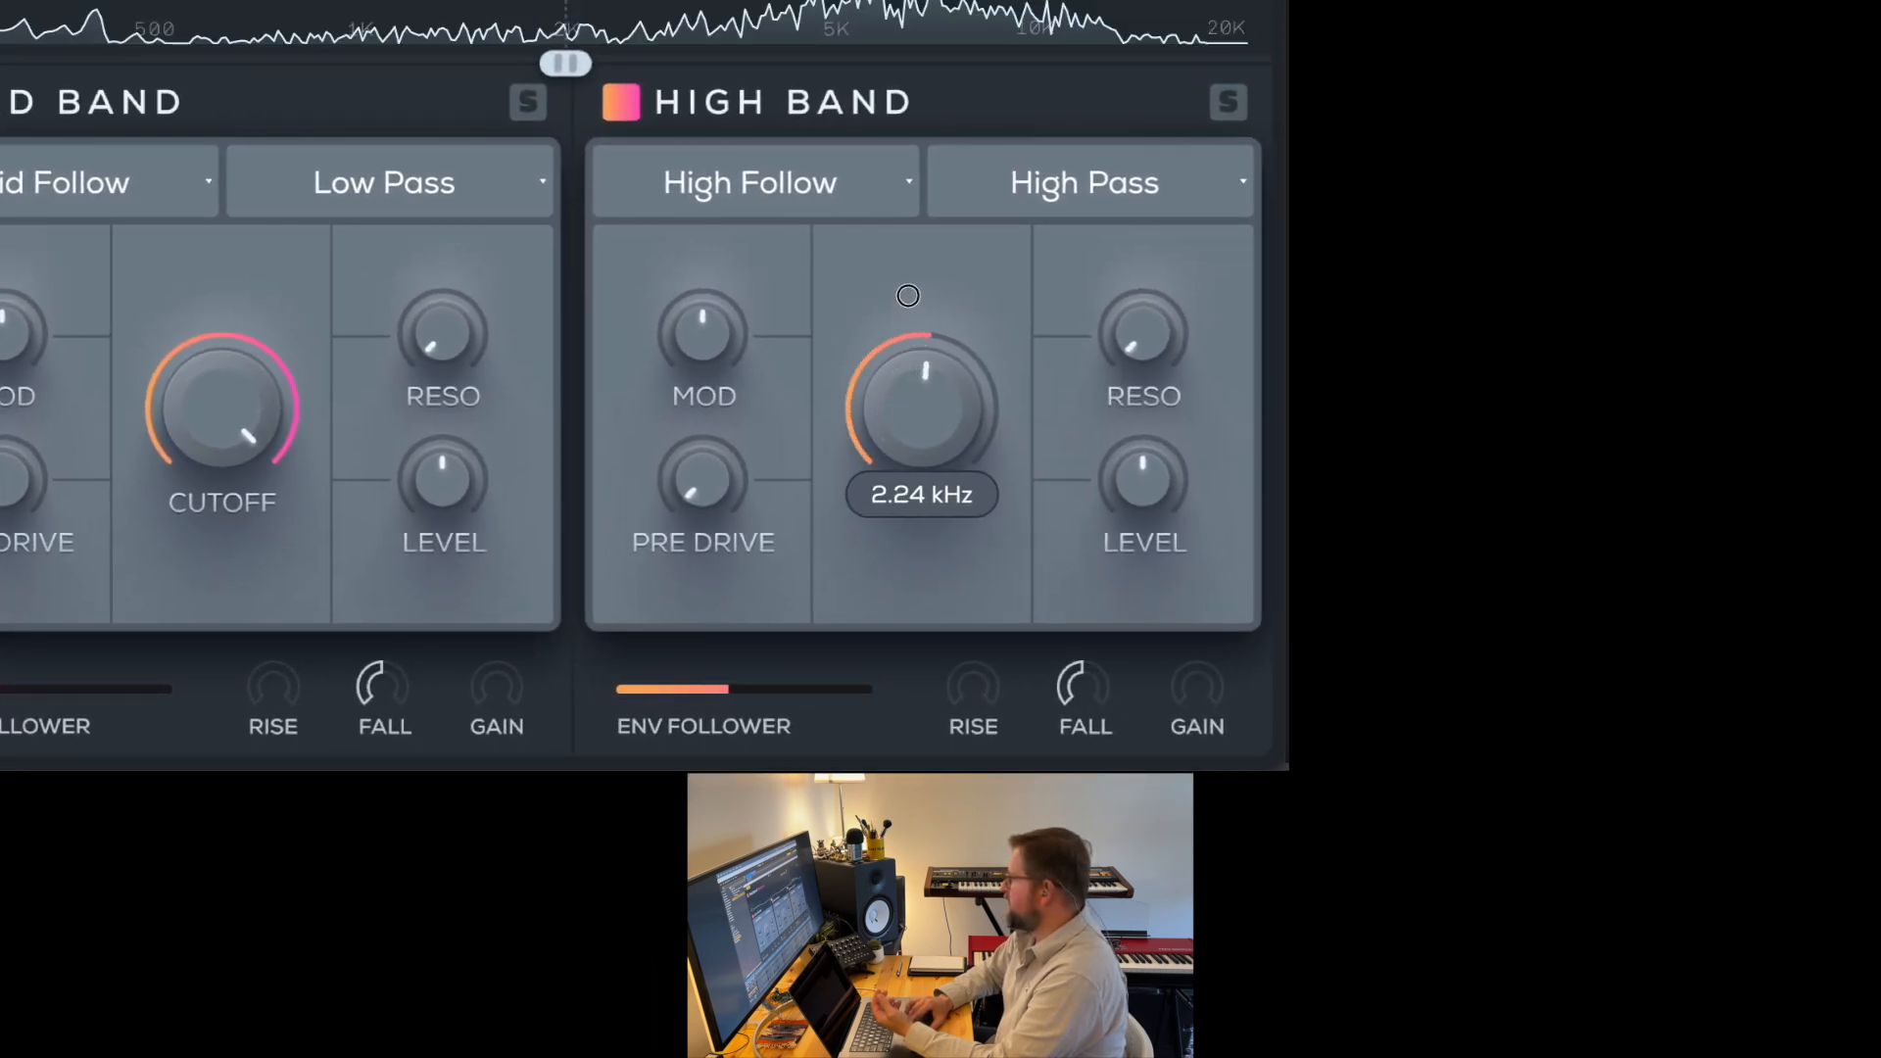
left_click_drag(1143, 333, 1151, 159)
left_click(902, 401)
left_click_drag(901, 402, 907, 490)
left_click_drag(1142, 367, 1136, 308)
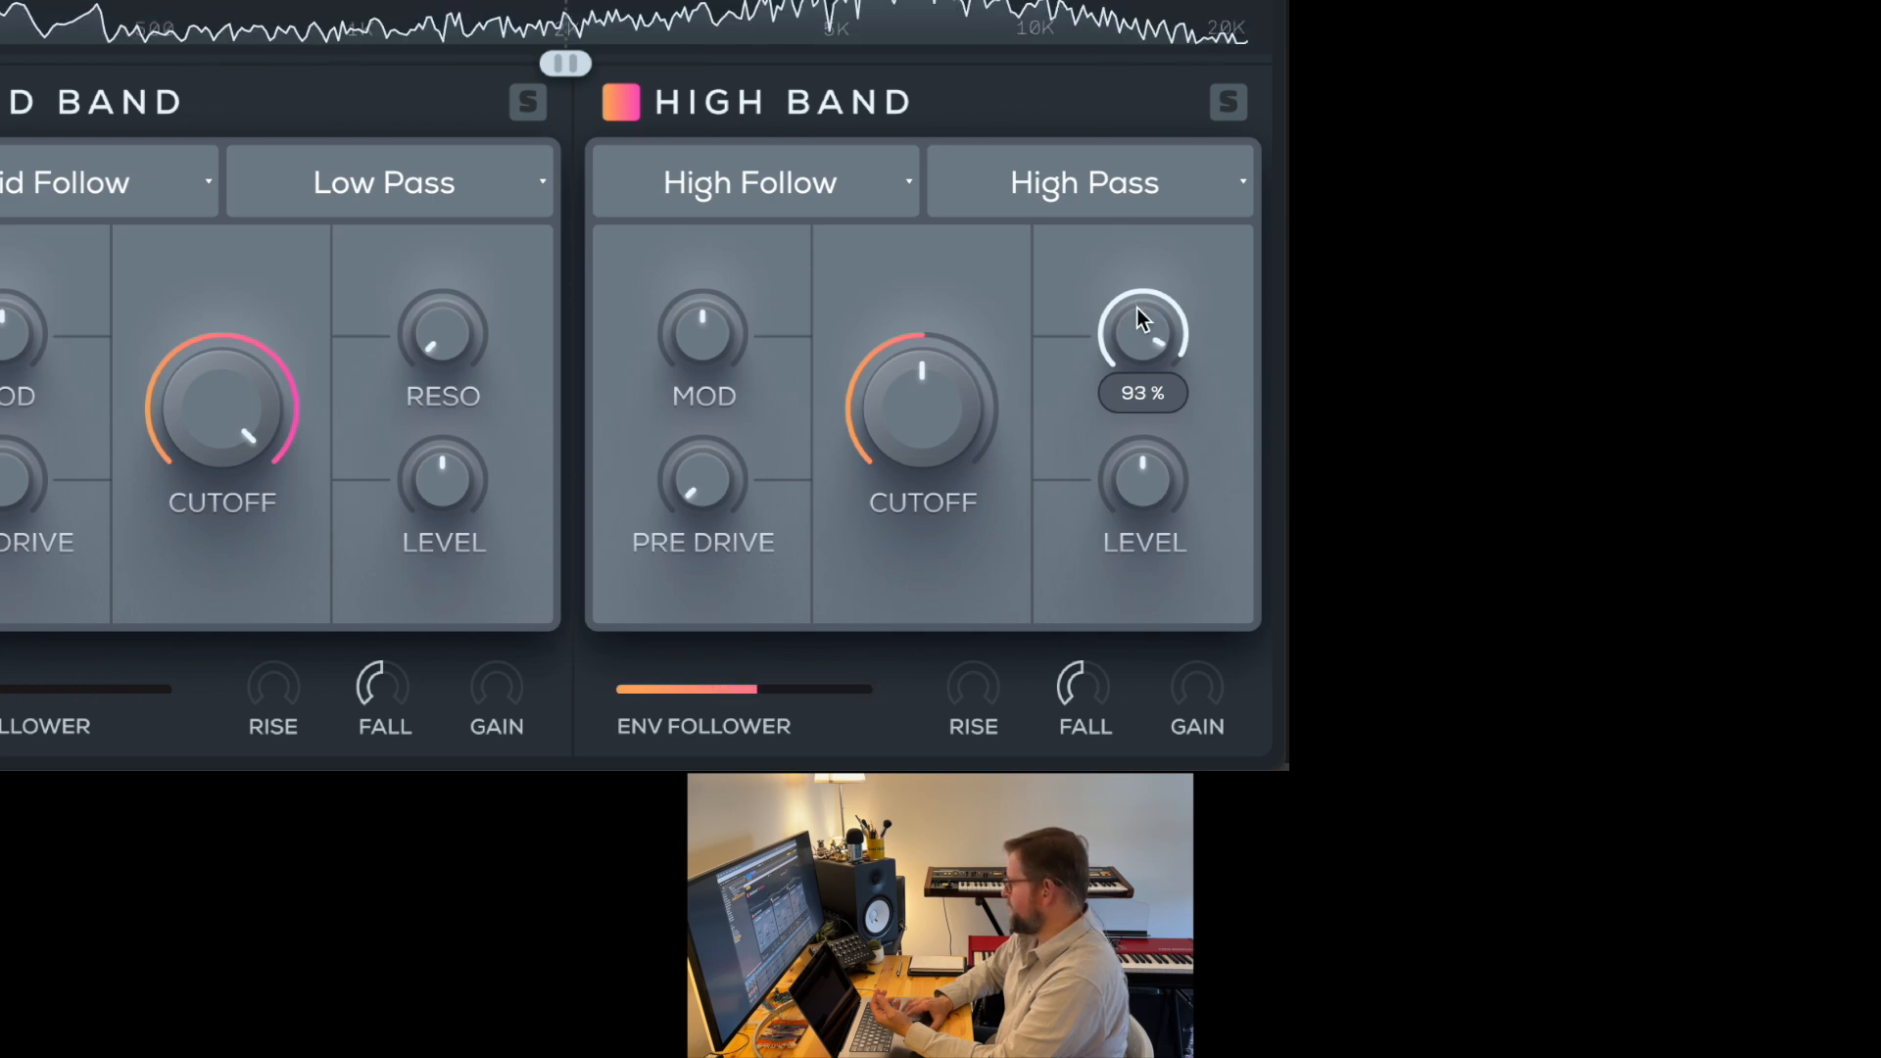
mouse_move(996, 392)
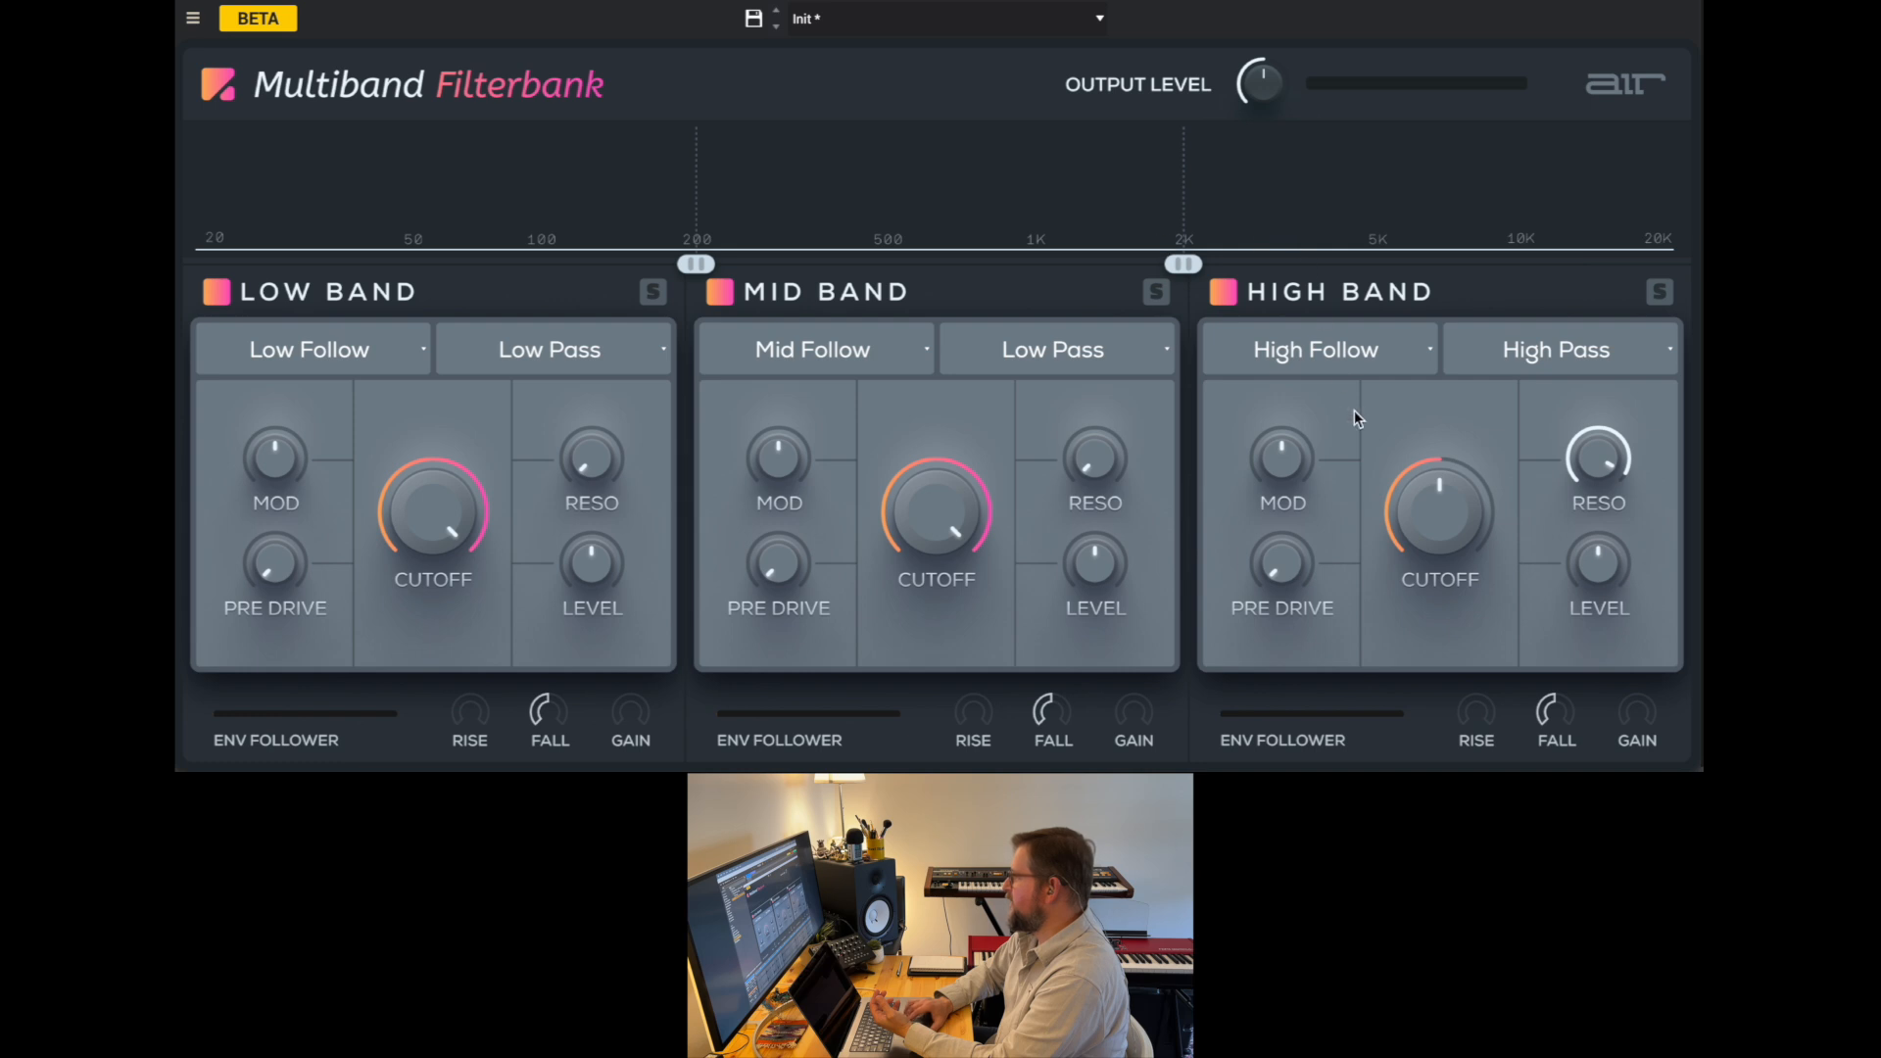
- During playback, sweep the mid/high crossover up to about 8 kHz and back to around 2 kHz, and try adjusting the high band's level
key("space")
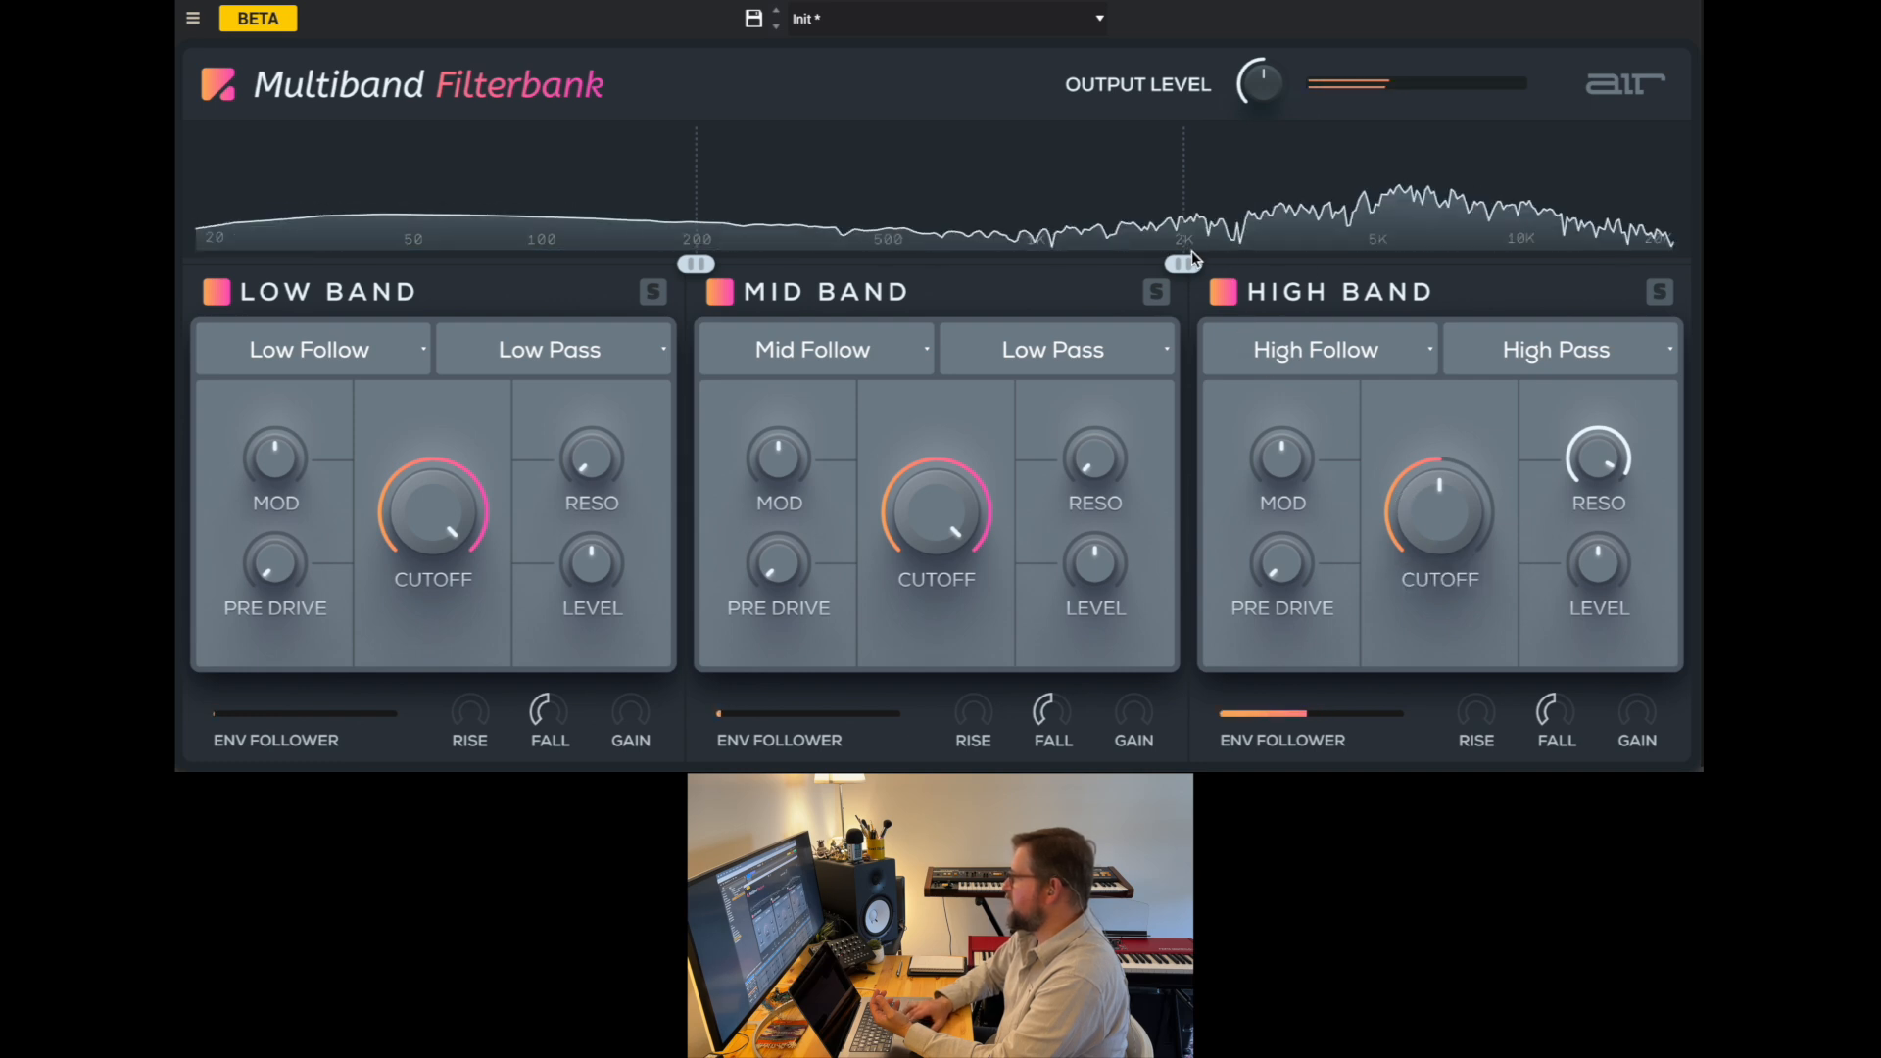
left_click_drag(1192, 265, 1490, 283)
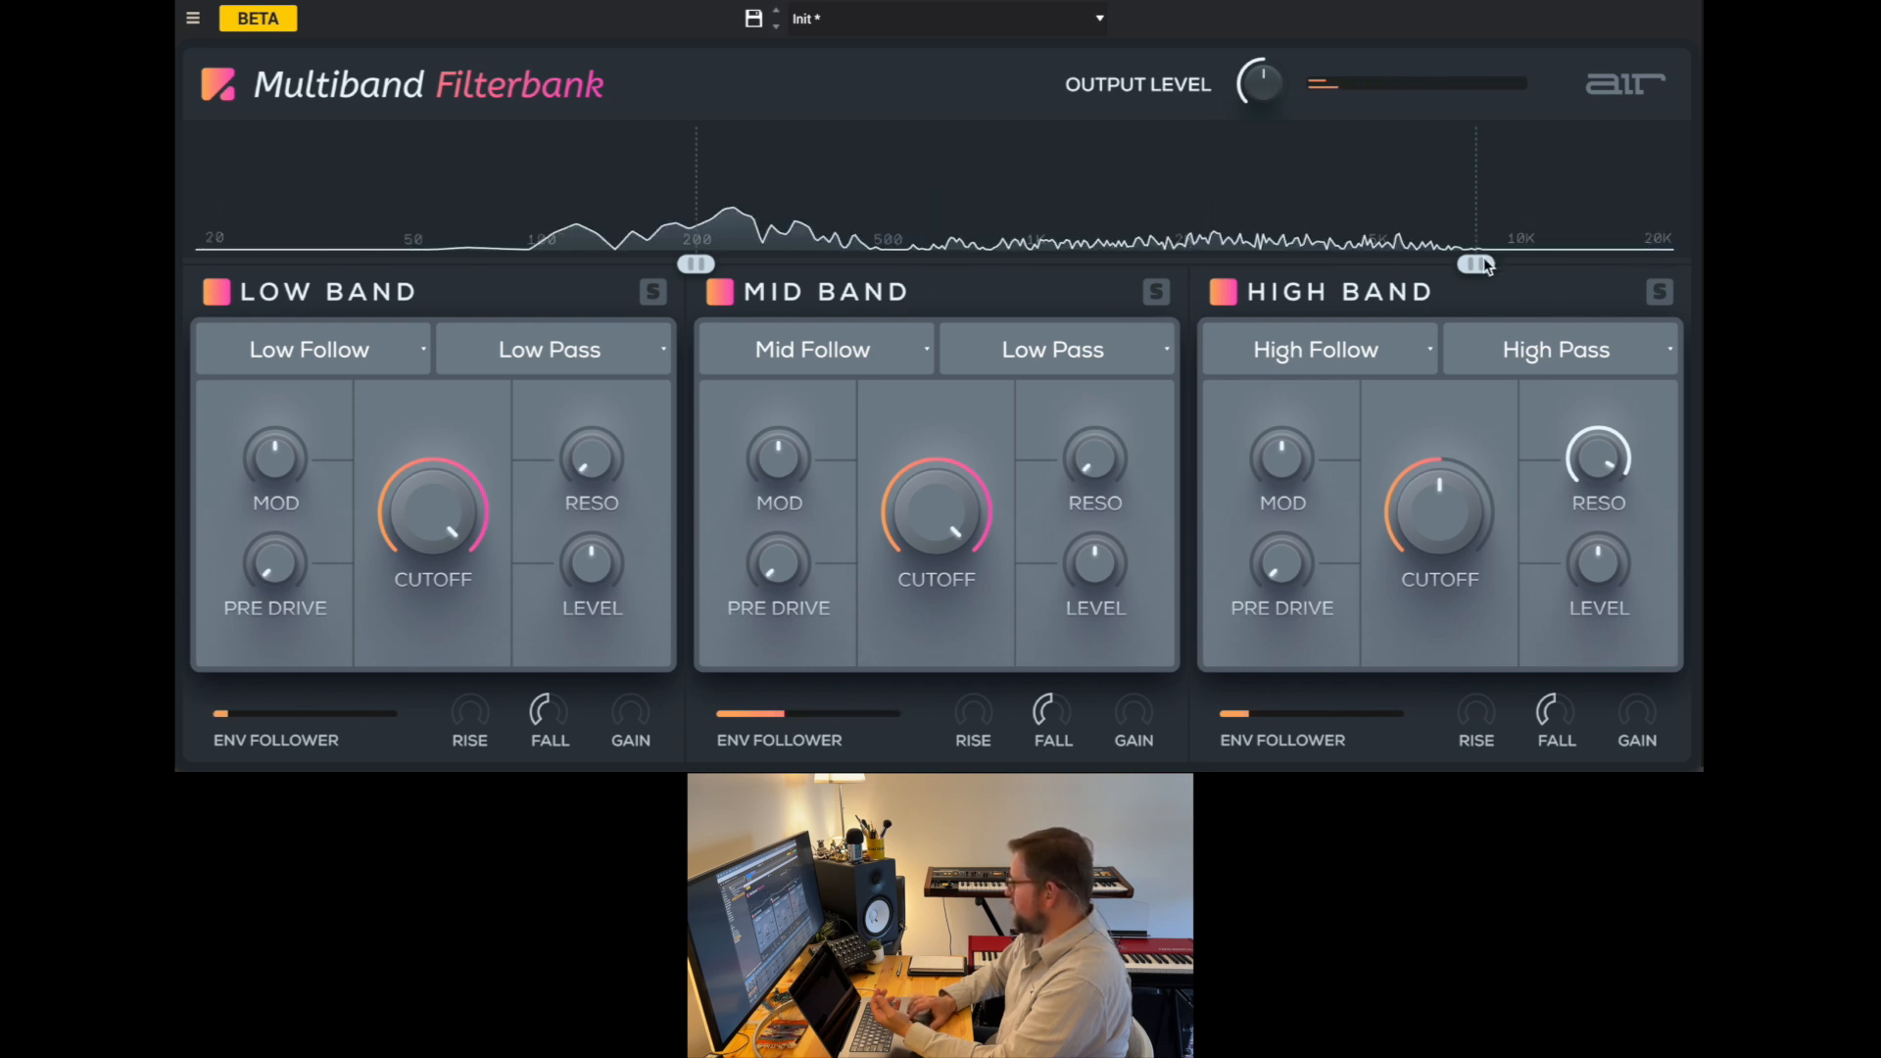
left_click_drag(1483, 266, 944, 290)
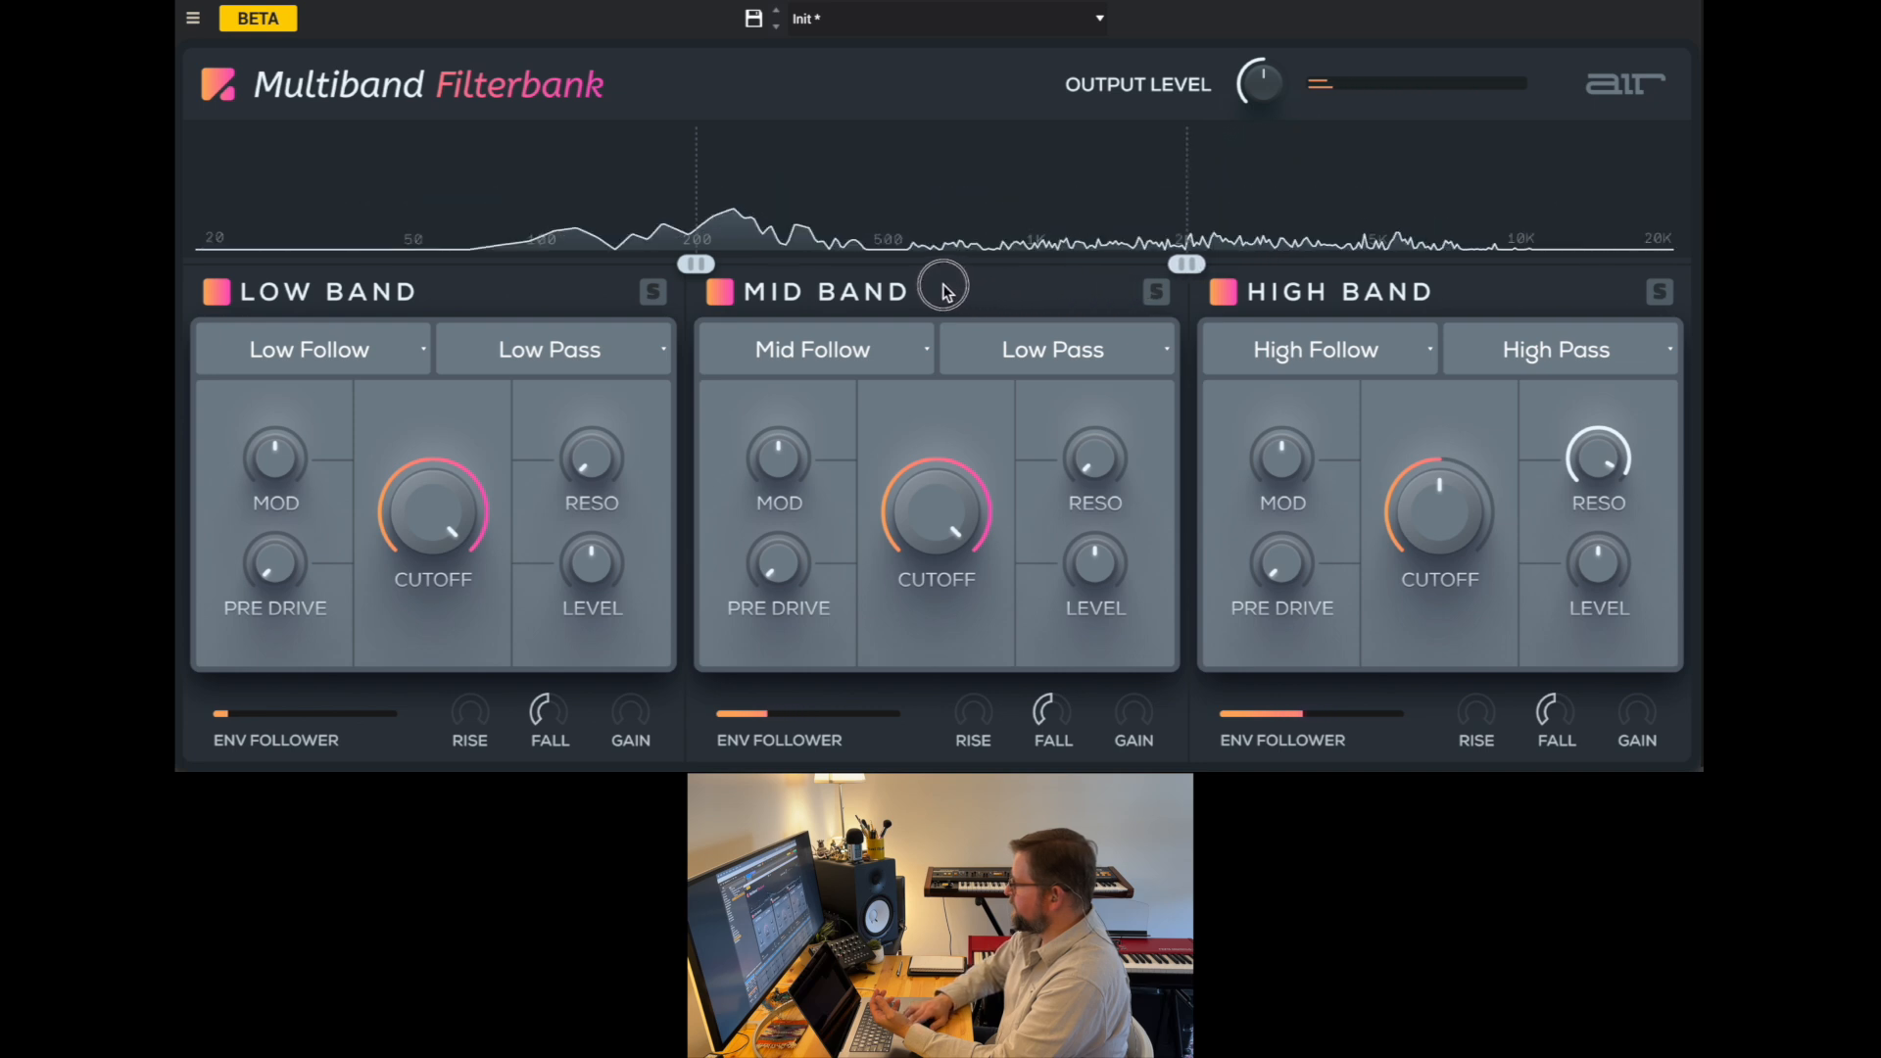
left_click_drag(1176, 264, 1136, 265)
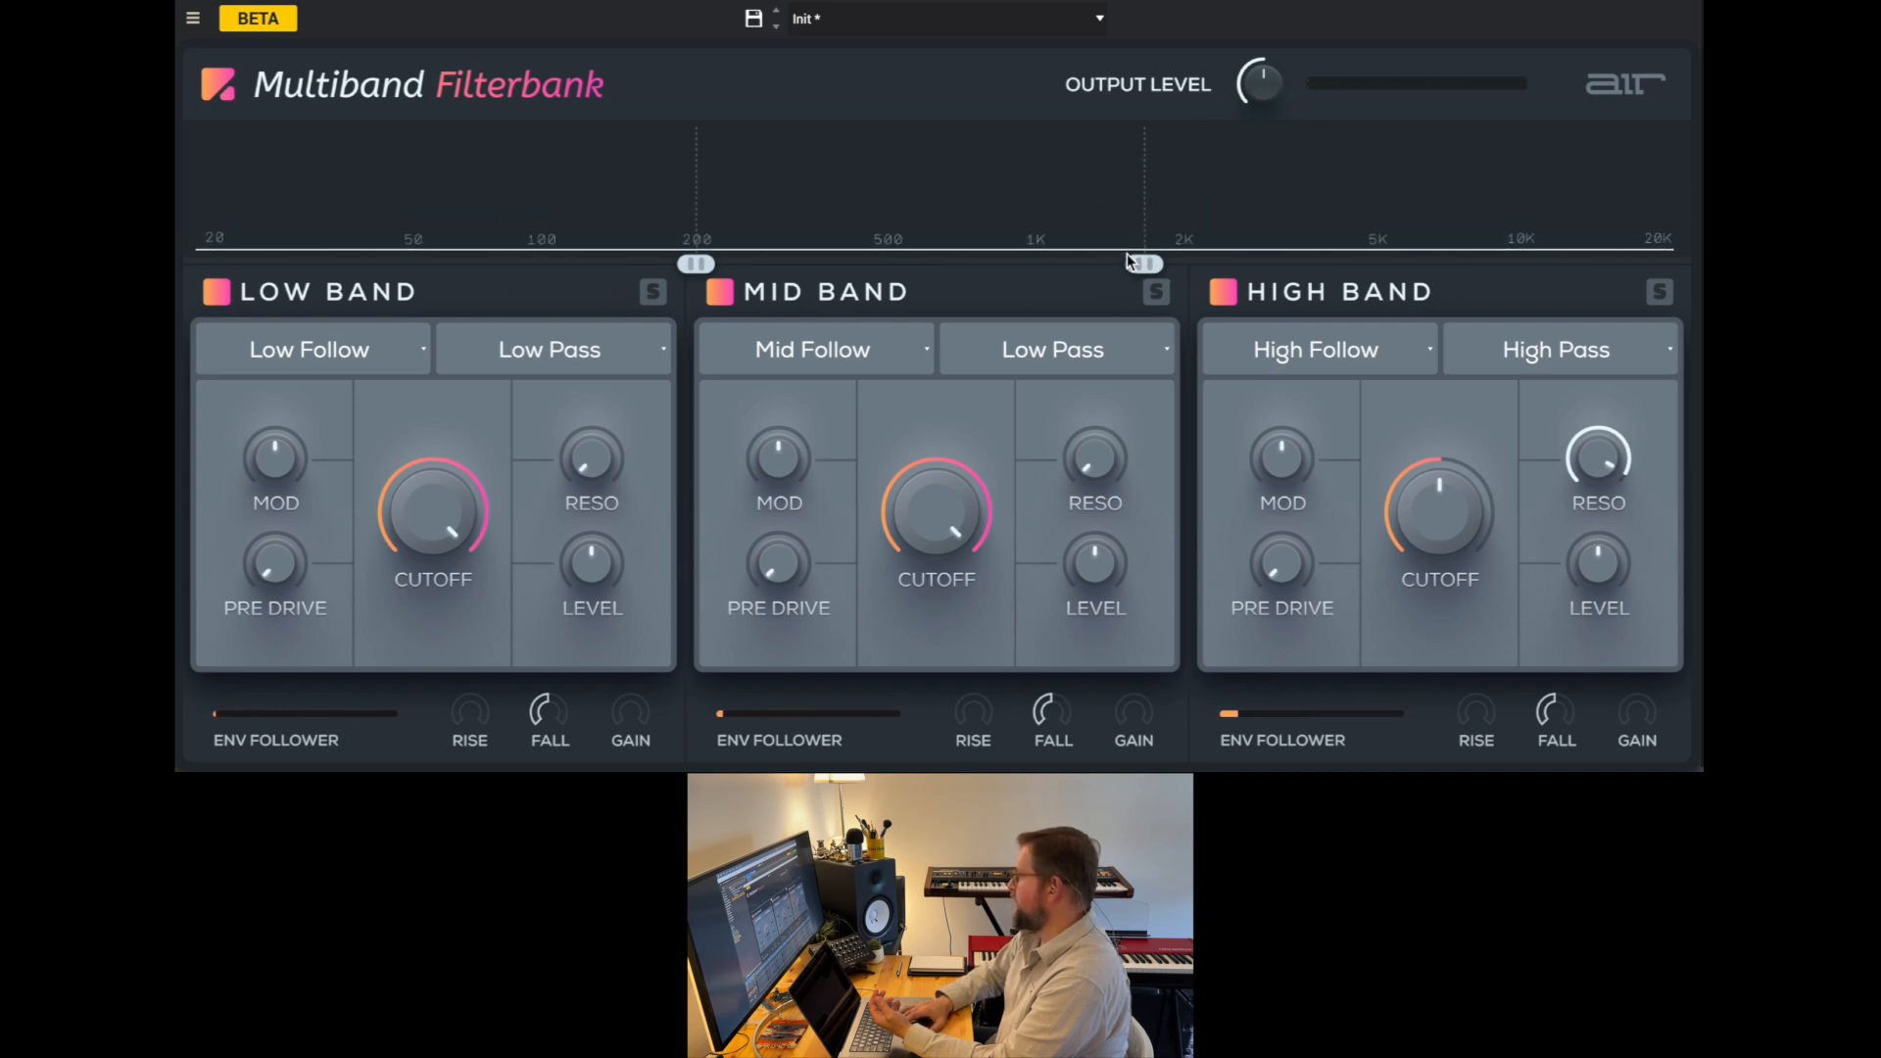
key("space")
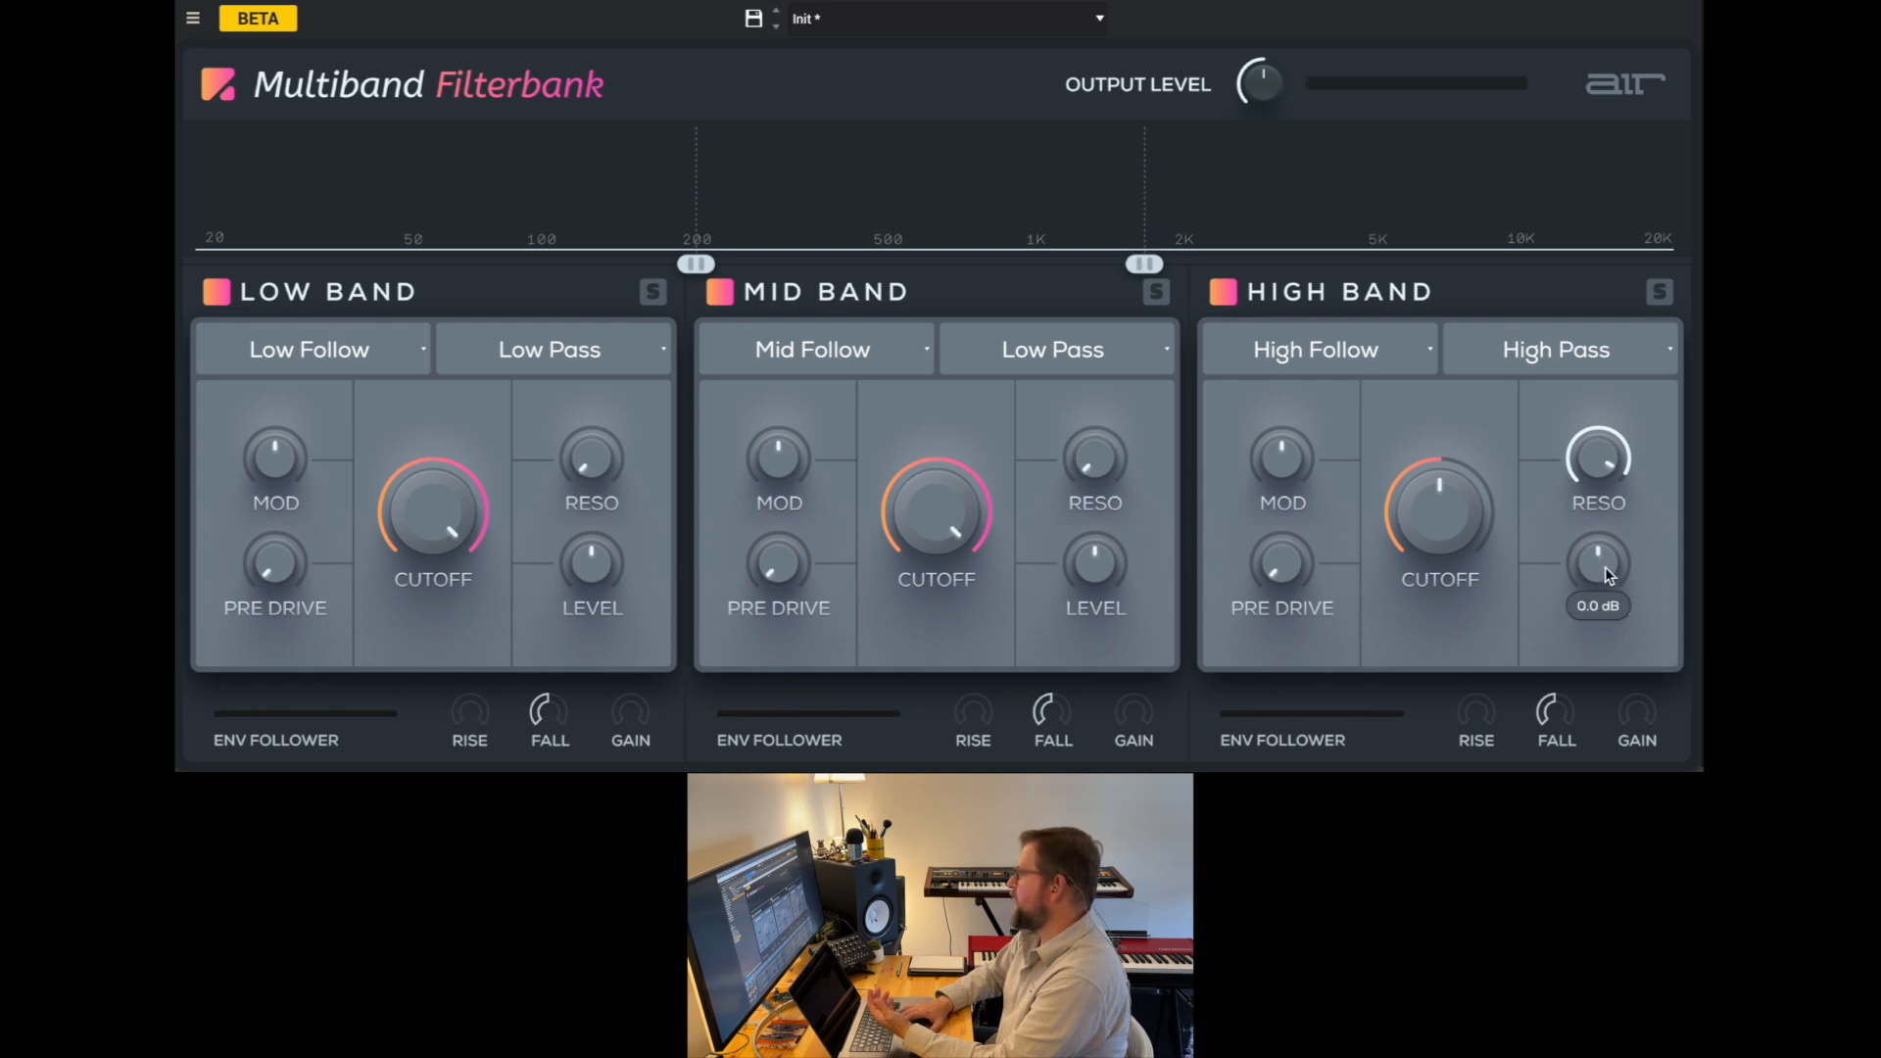
left_click_drag(1605, 566, 1609, 639)
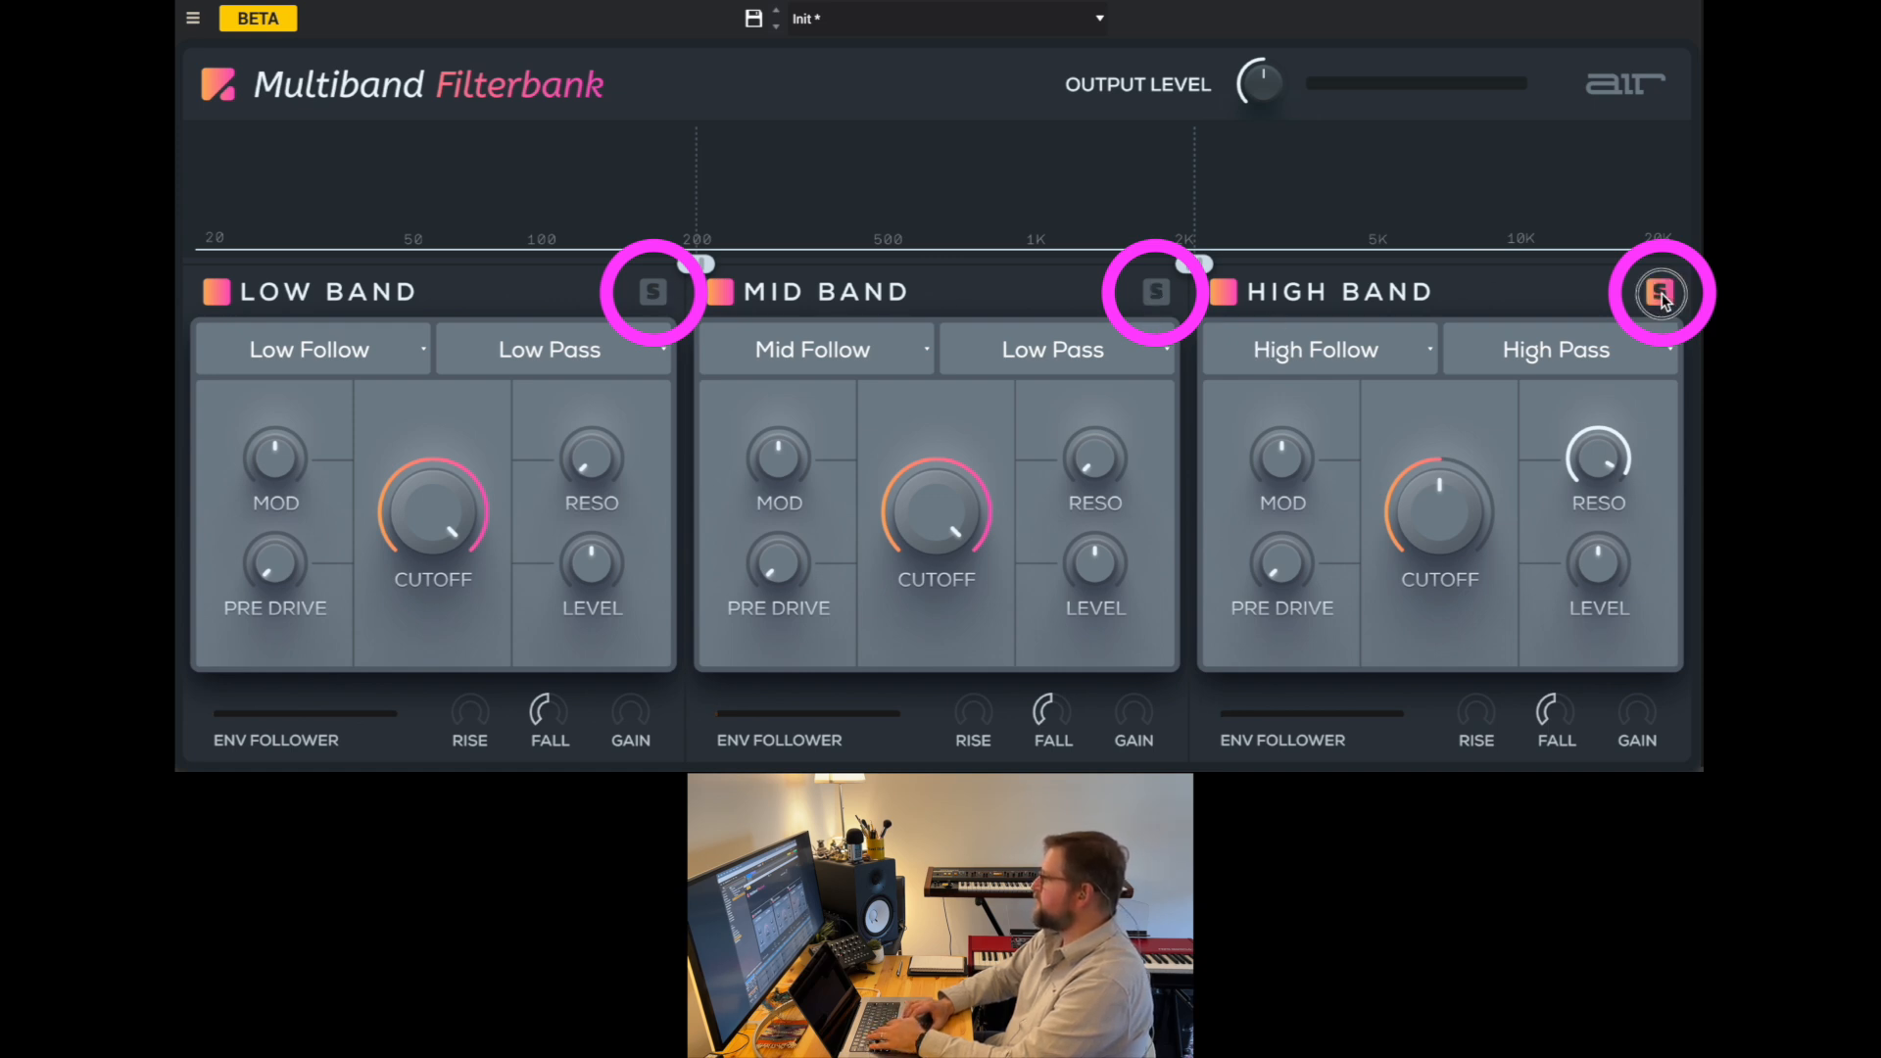
- Solo the high, mid and low bands in turn during playback to audition each, and clear the solo
key("space")
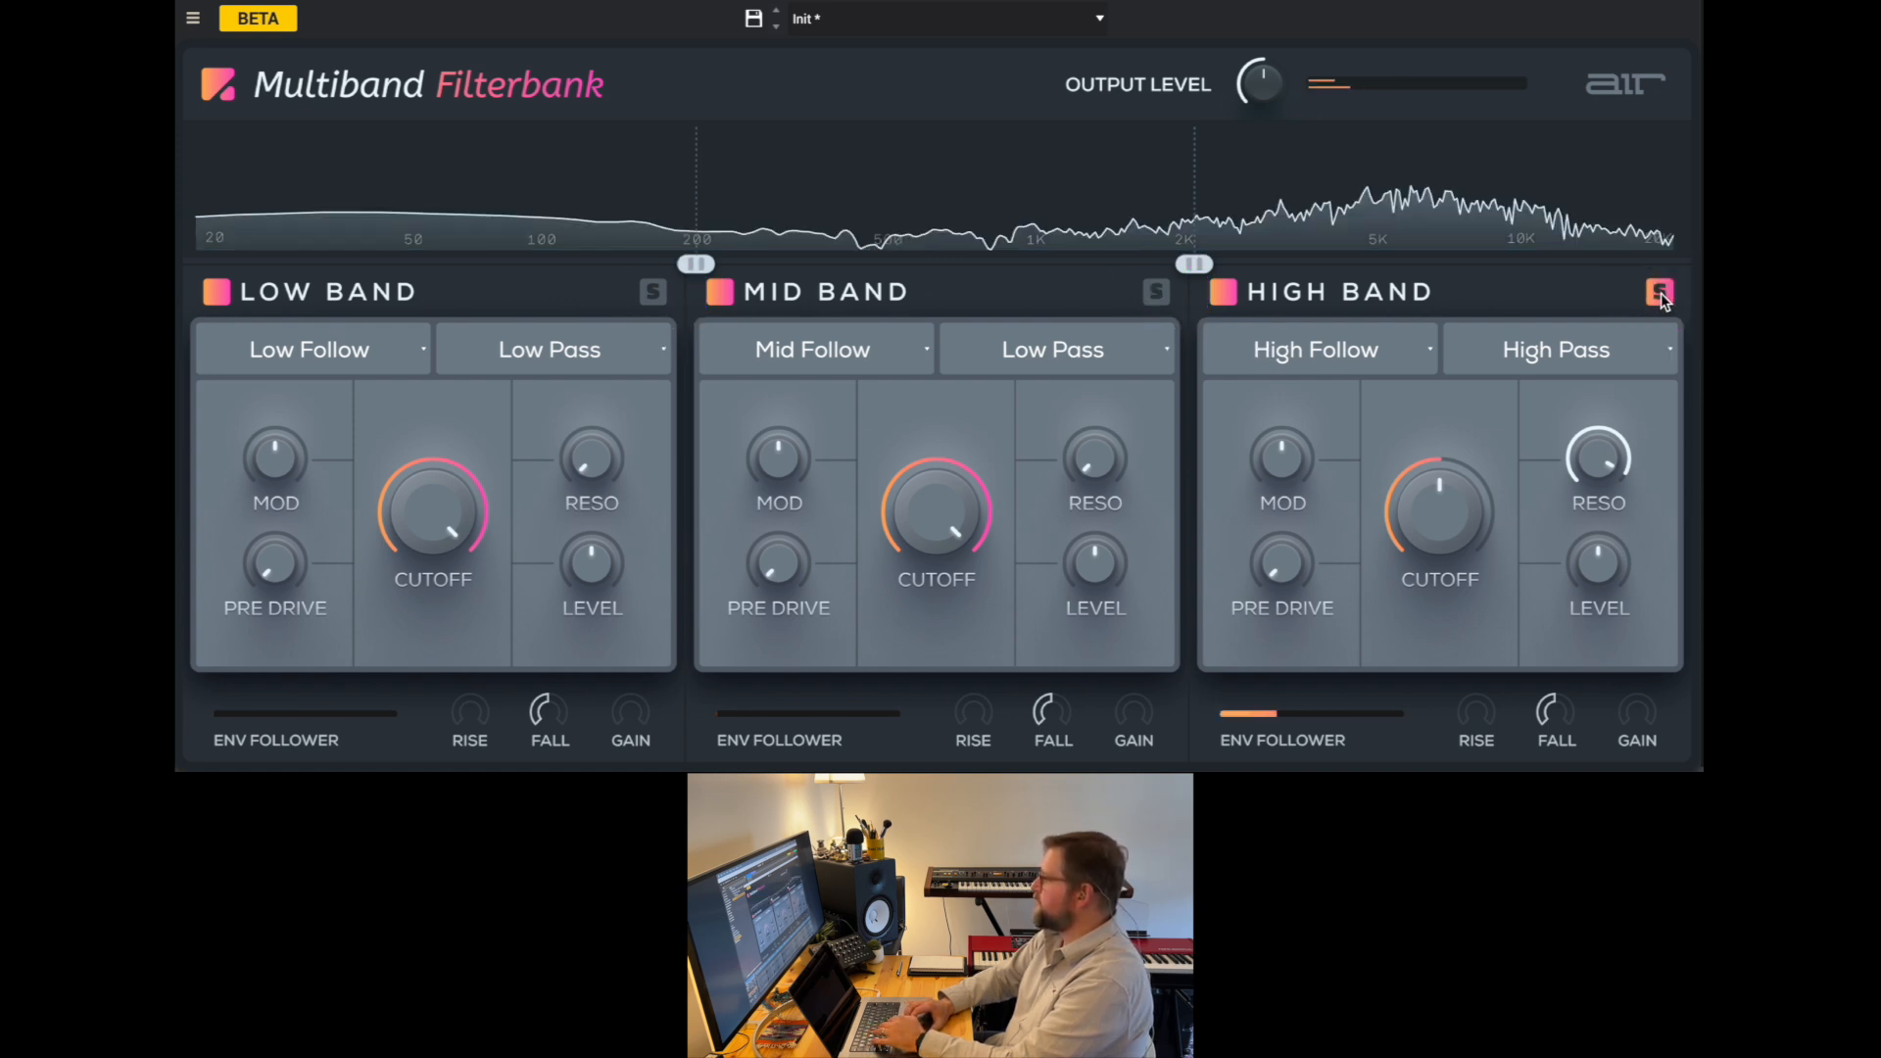
left_click(1156, 292)
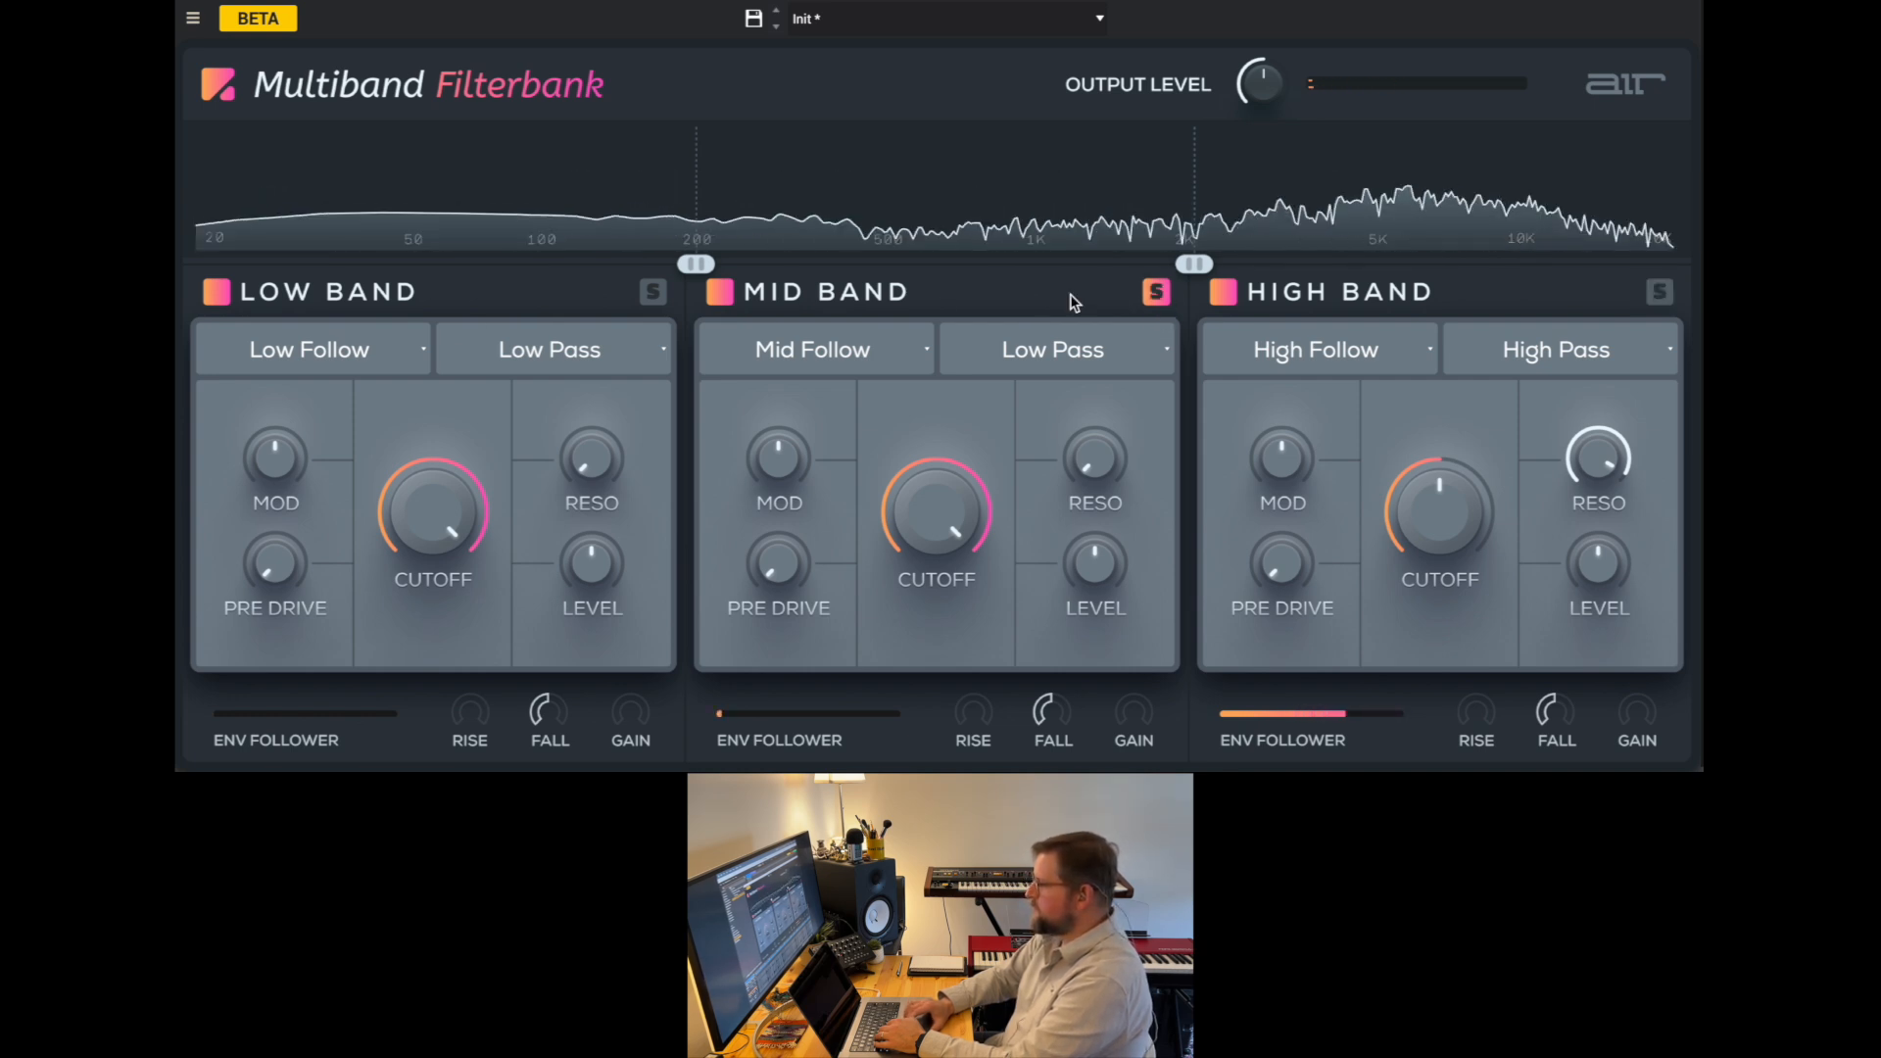
left_click(654, 292)
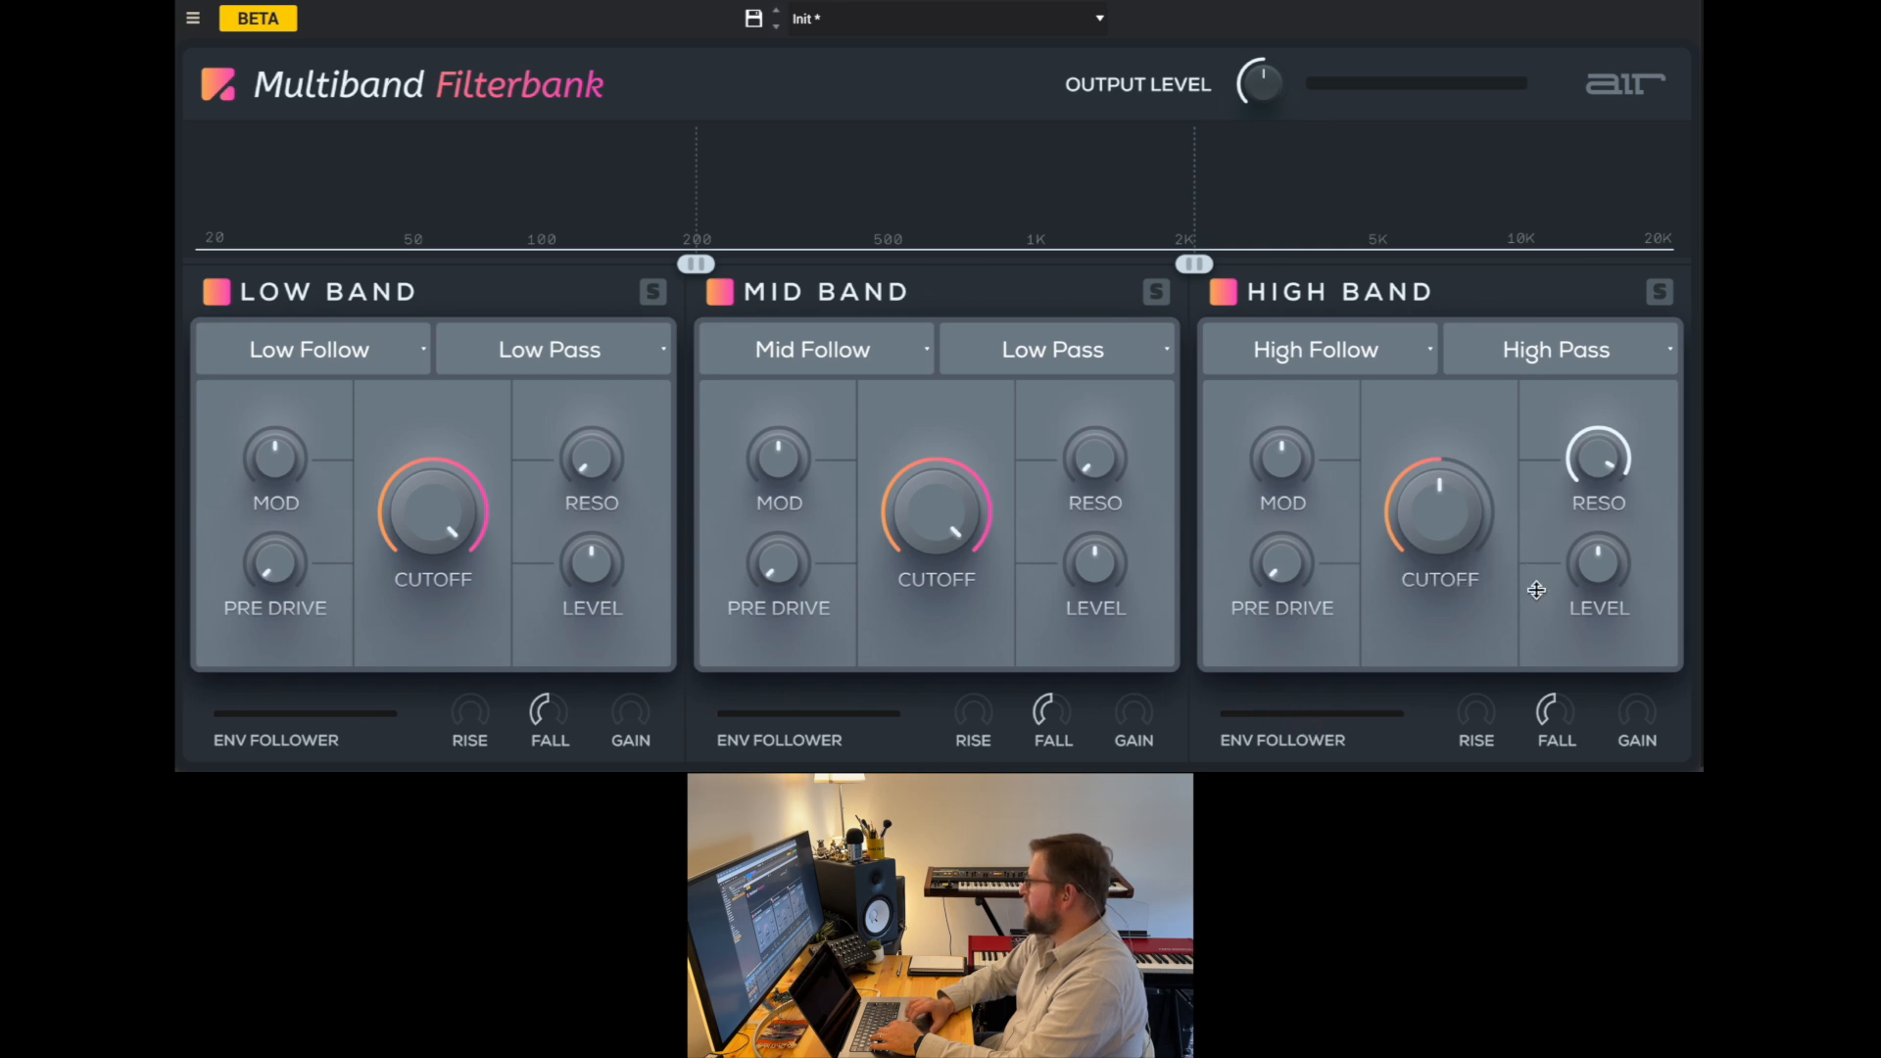
- With playback running, add positive modulation to the high band's cutoff, shorten its envelope fall and set the rise to 67 ms
key("space")
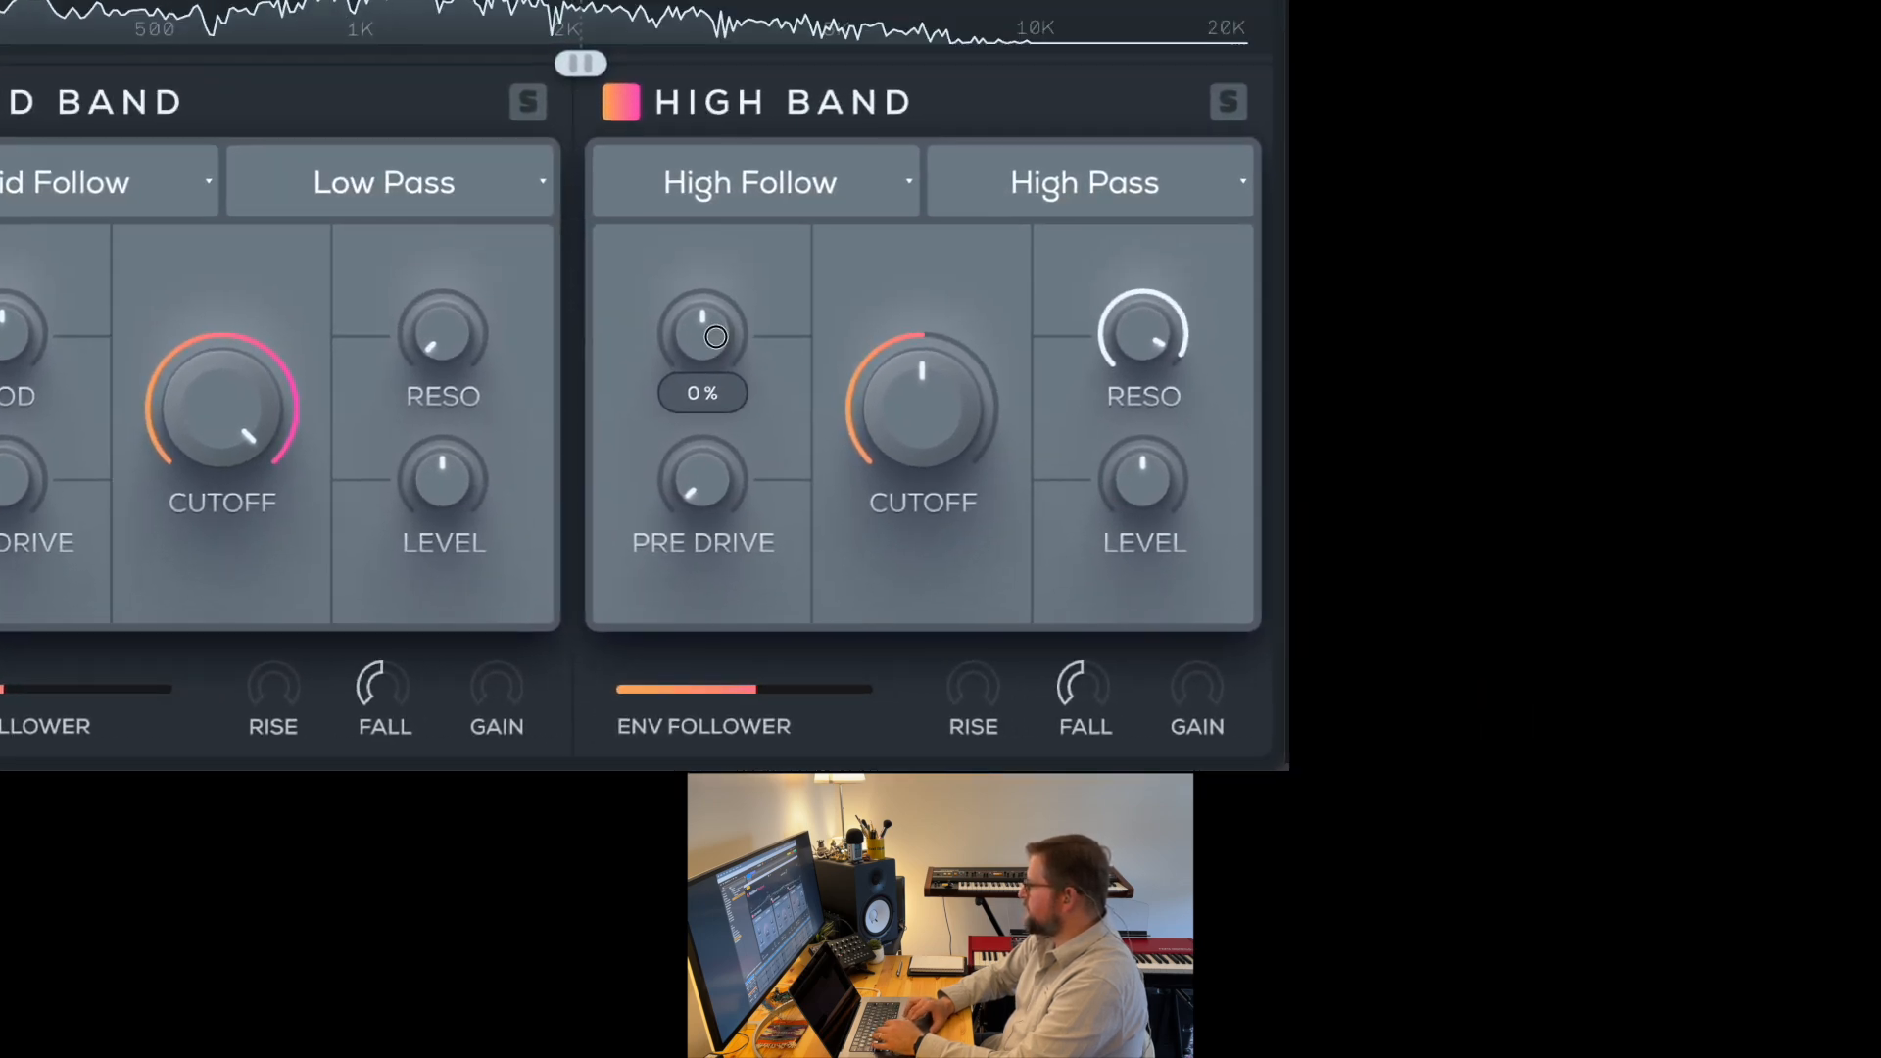
left_click_drag(1291, 458, 1292, 437)
left_click_drag(716, 305, 716, 294)
left_click_drag(1065, 693, 1068, 779)
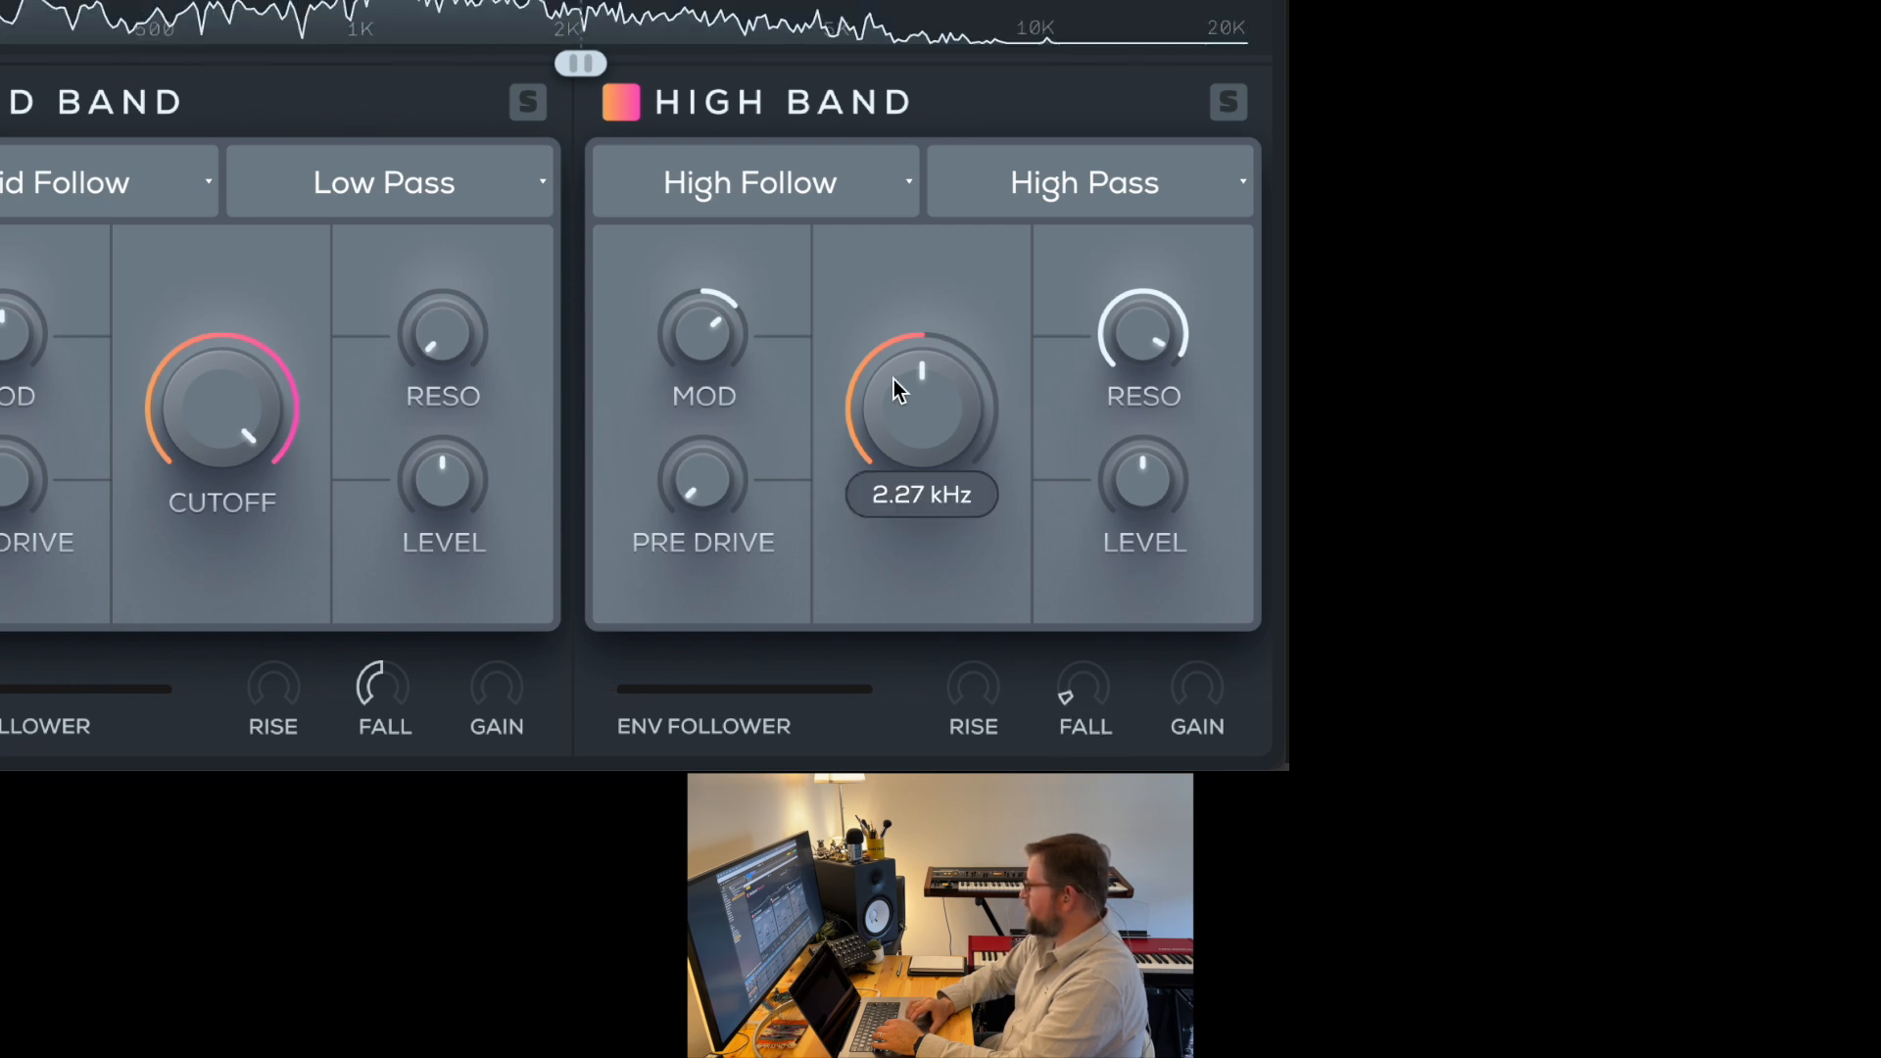
left_click_drag(974, 676, 975, 605)
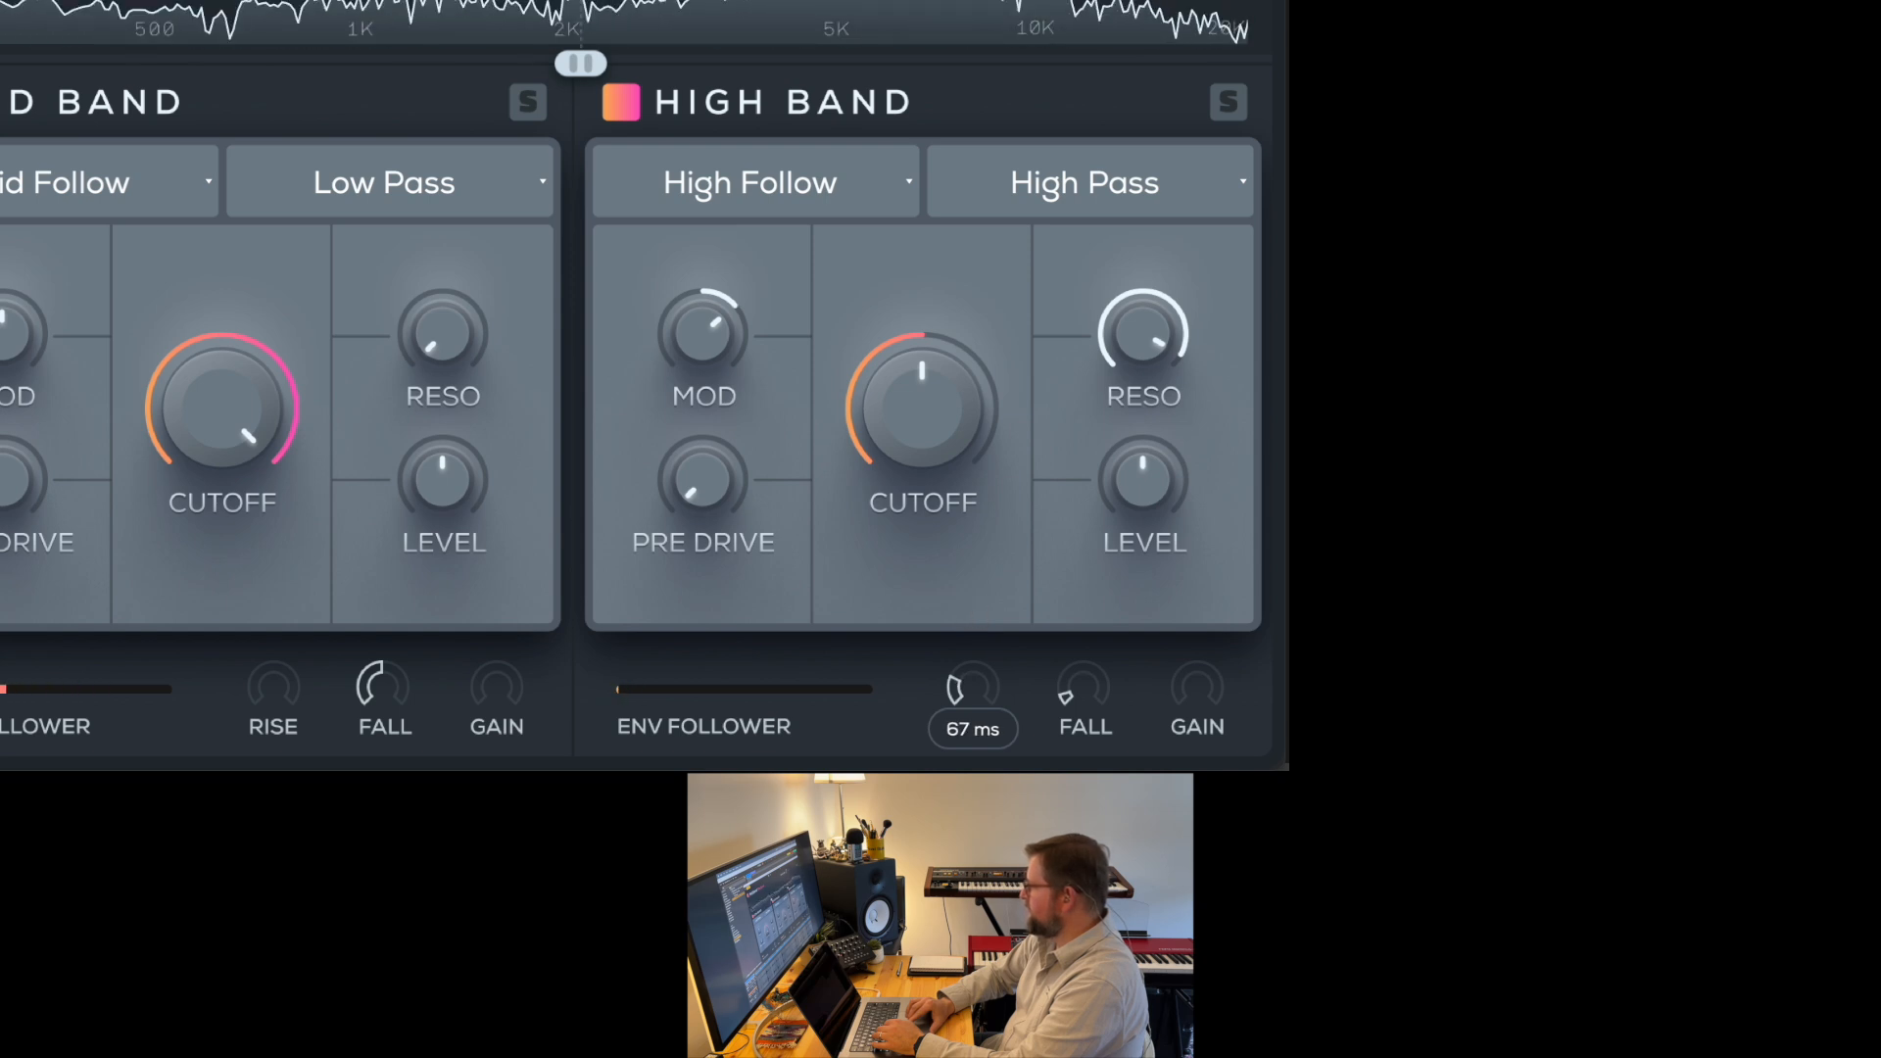
- Try the high band's modulation at 76%, set it to -92%, raise the band's level slightly, and stop playback
mouse_move(681, 363)
left_click_drag(681, 362, 702, 286)
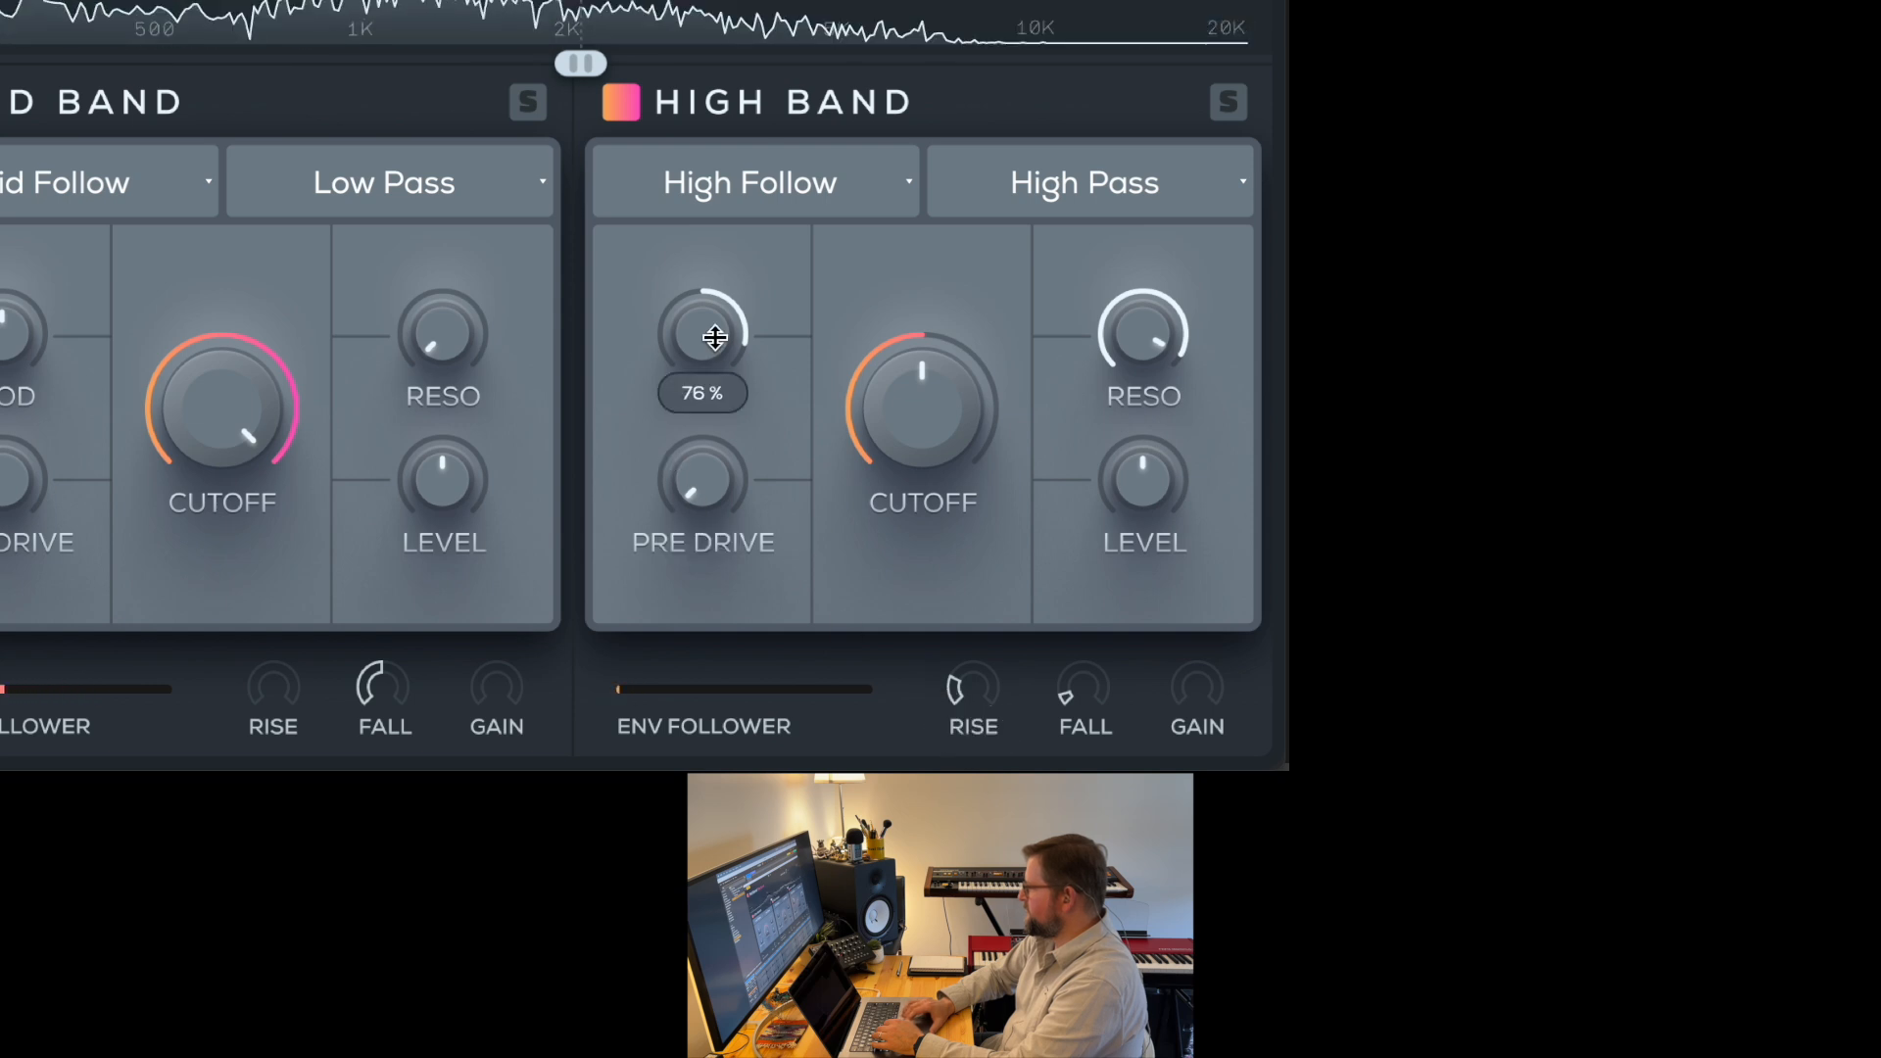
left_click_drag(714, 336, 706, 510)
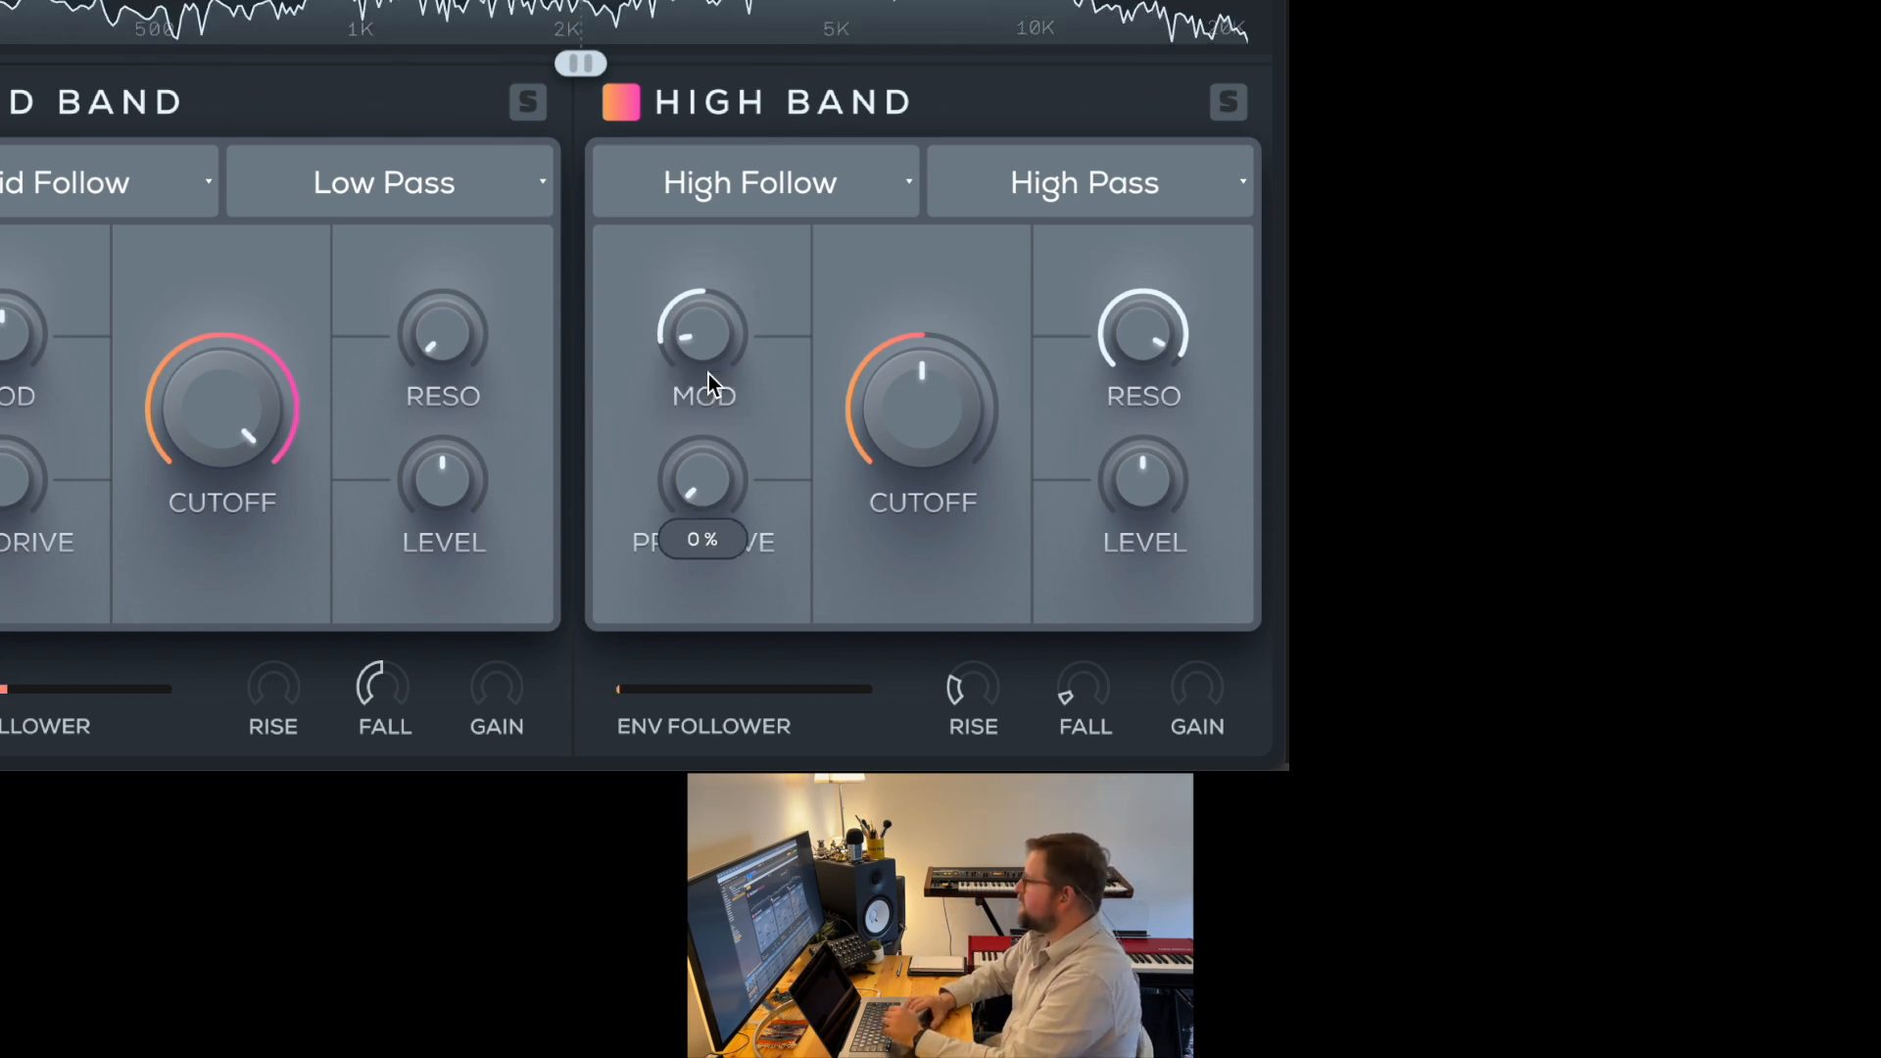
left_click_drag(709, 354, 683, 366)
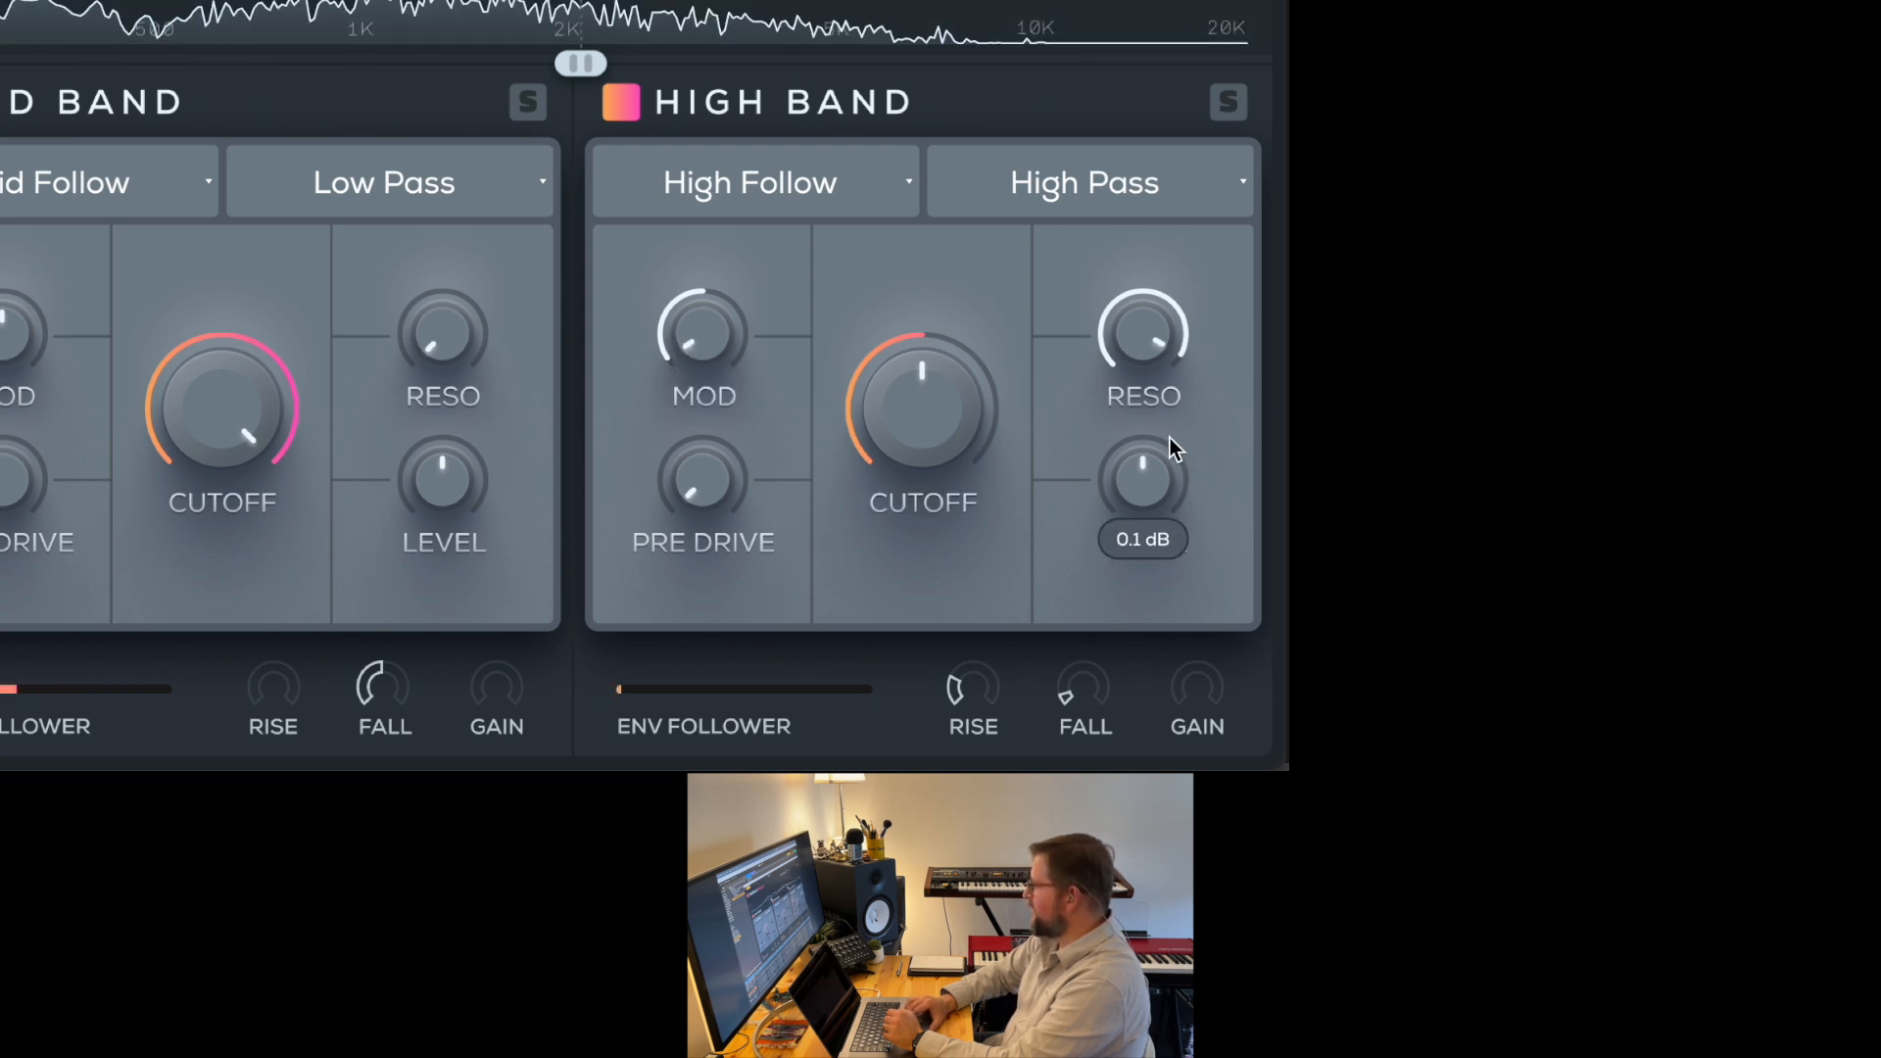
left_click_drag(1142, 477, 1161, 439)
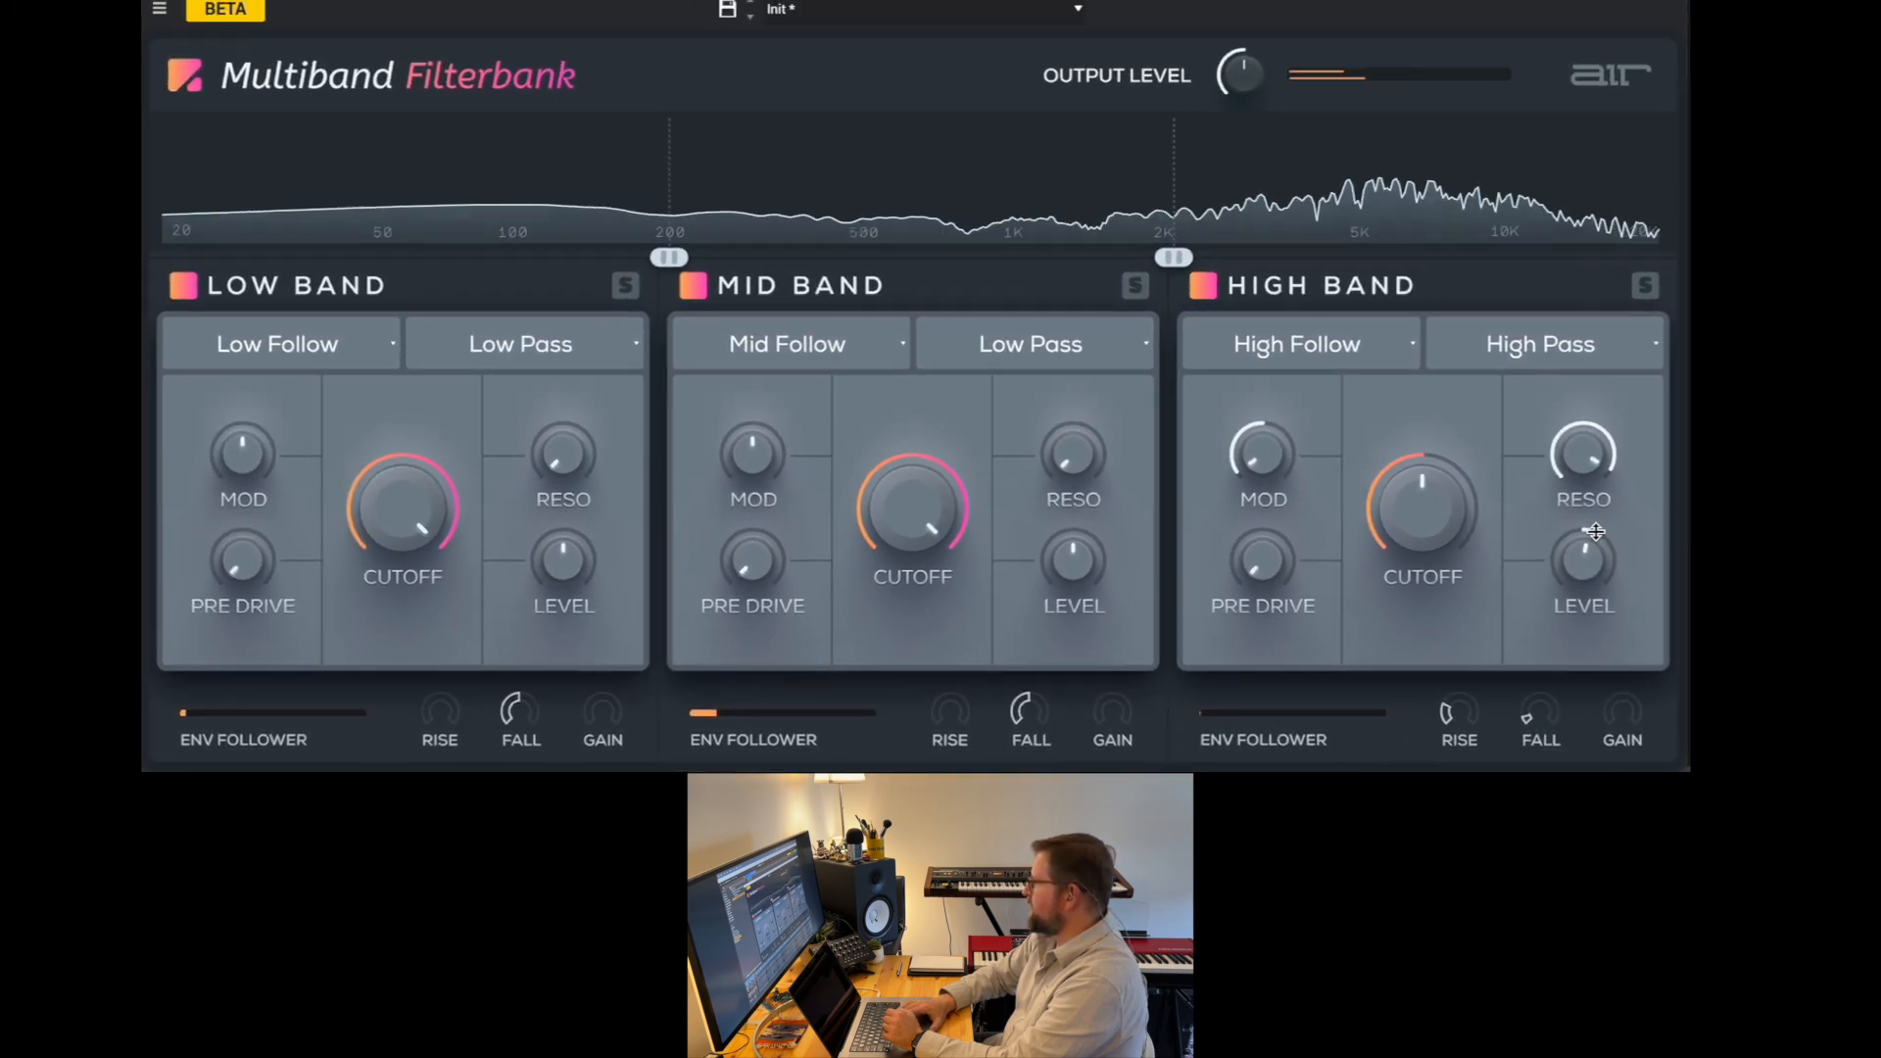
key("space")
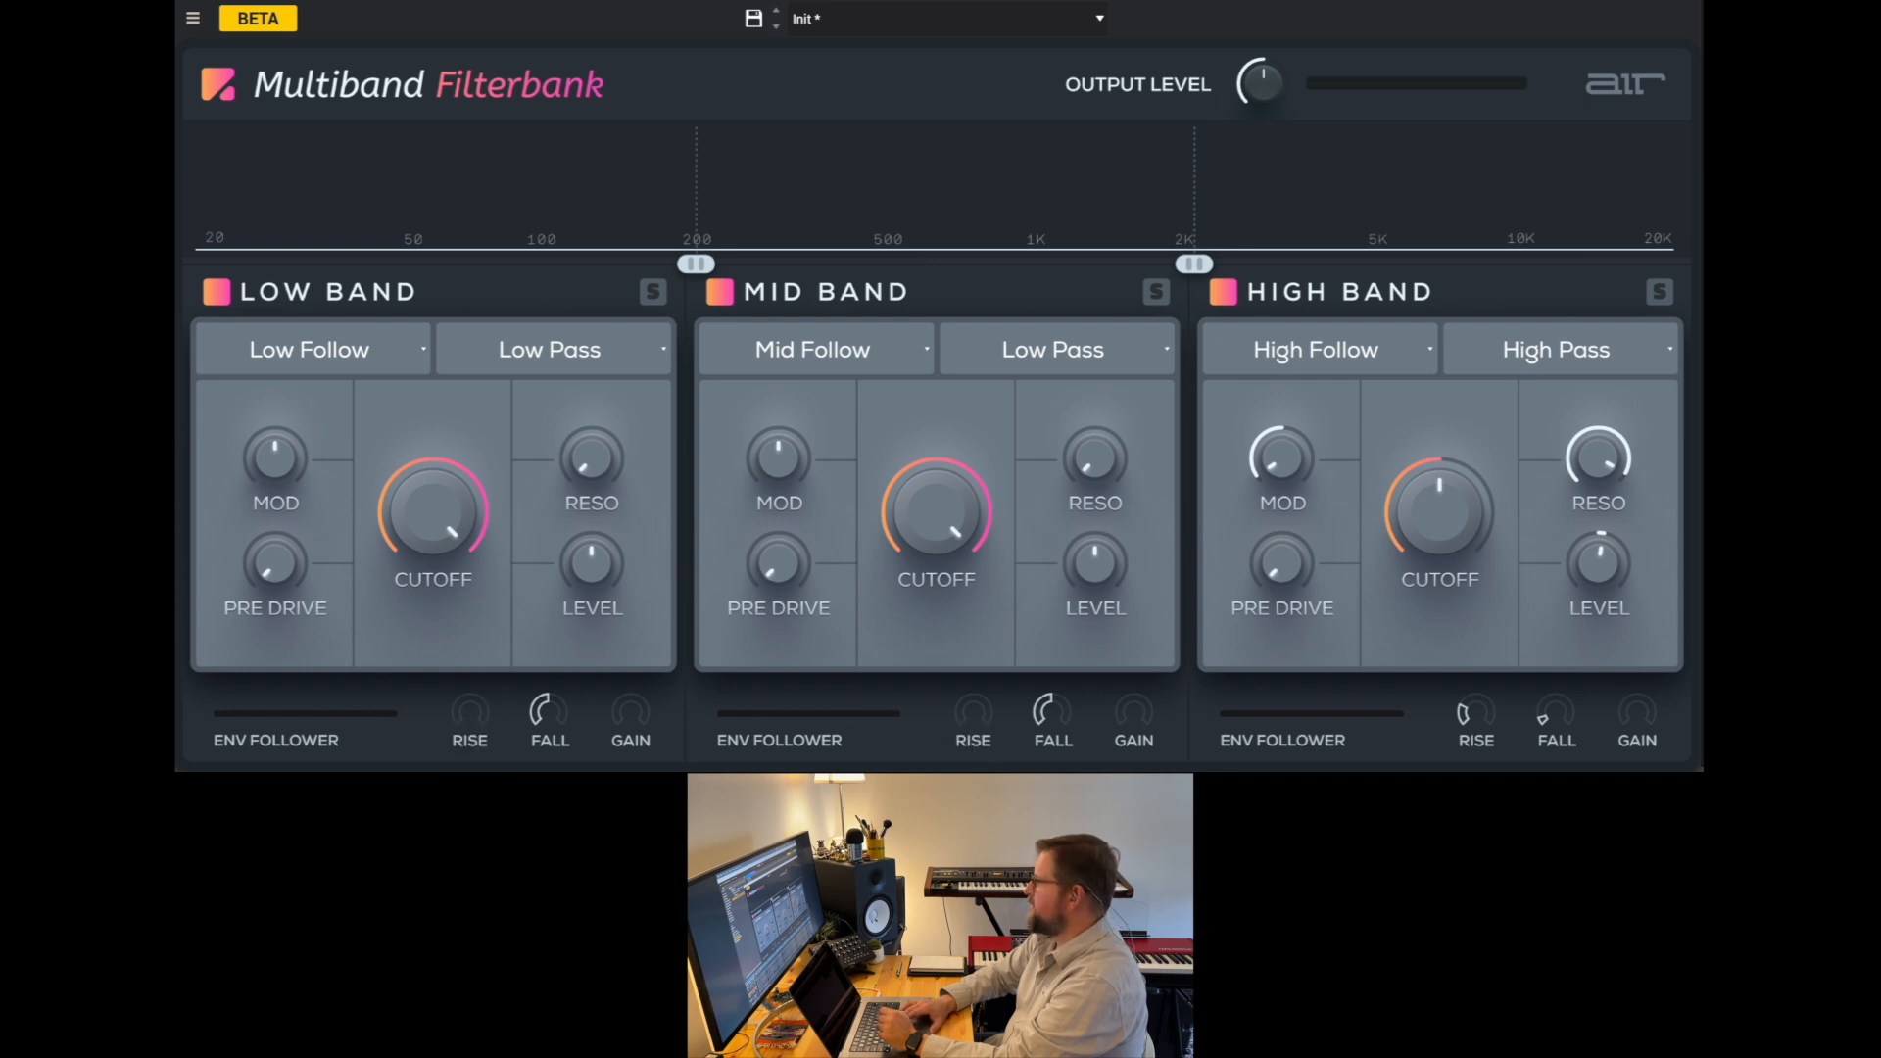
- During playback, try Low Follow and Mid Follow as the high band's modulation source, and restore High Follow
key("space")
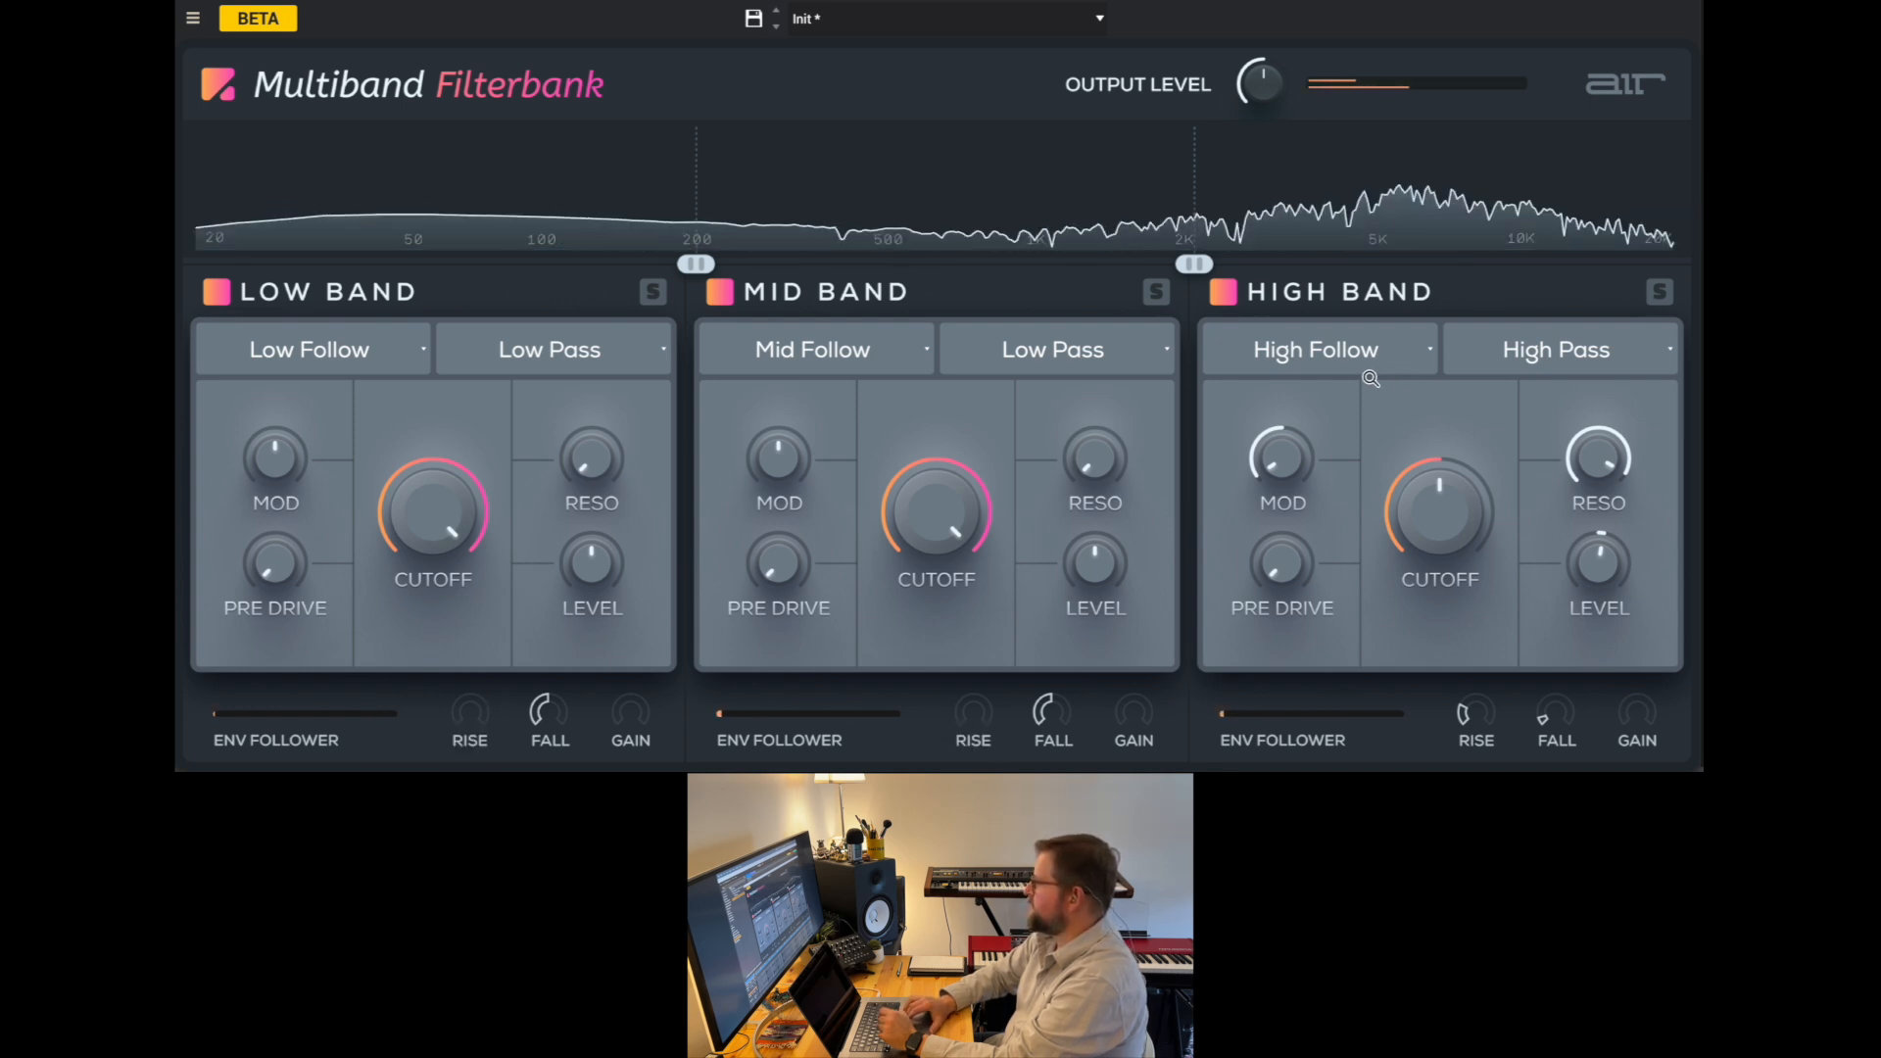
left_click(1348, 355)
left_click(1372, 394)
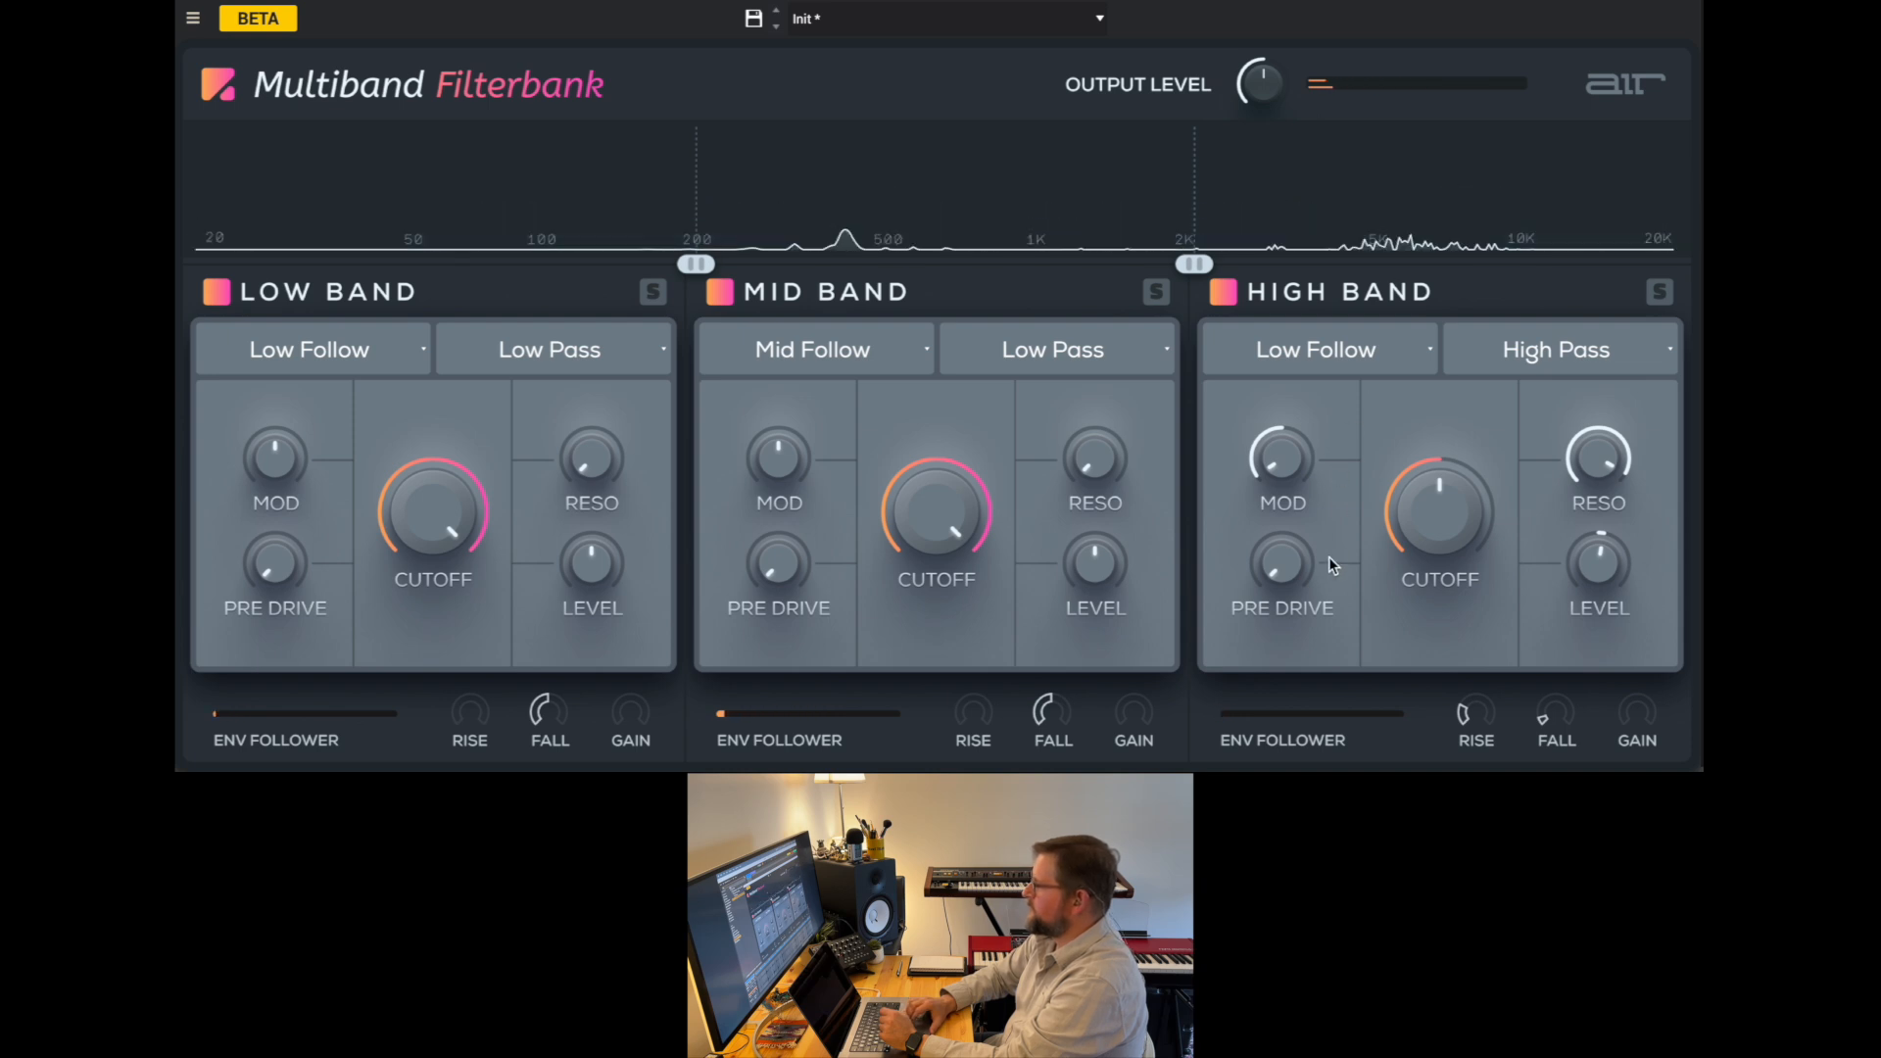
mouse_move(1258, 465)
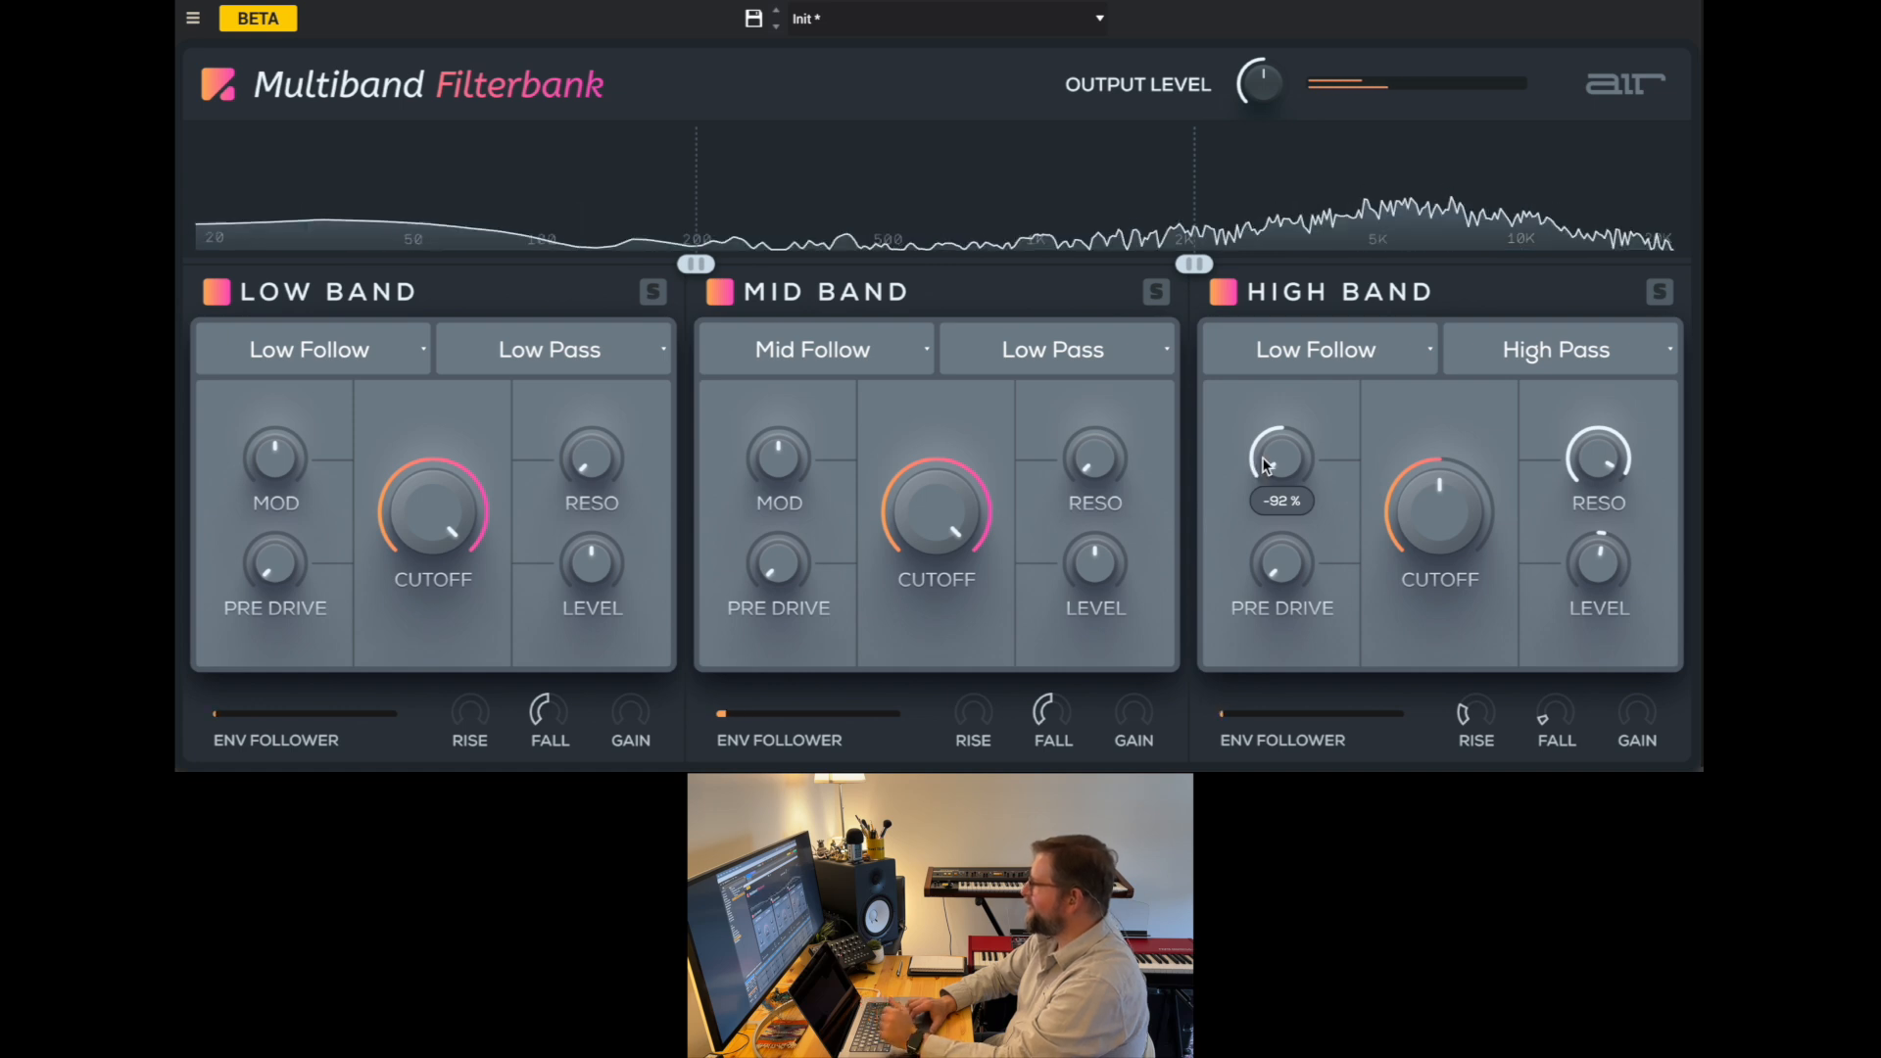
left_click(1325, 349)
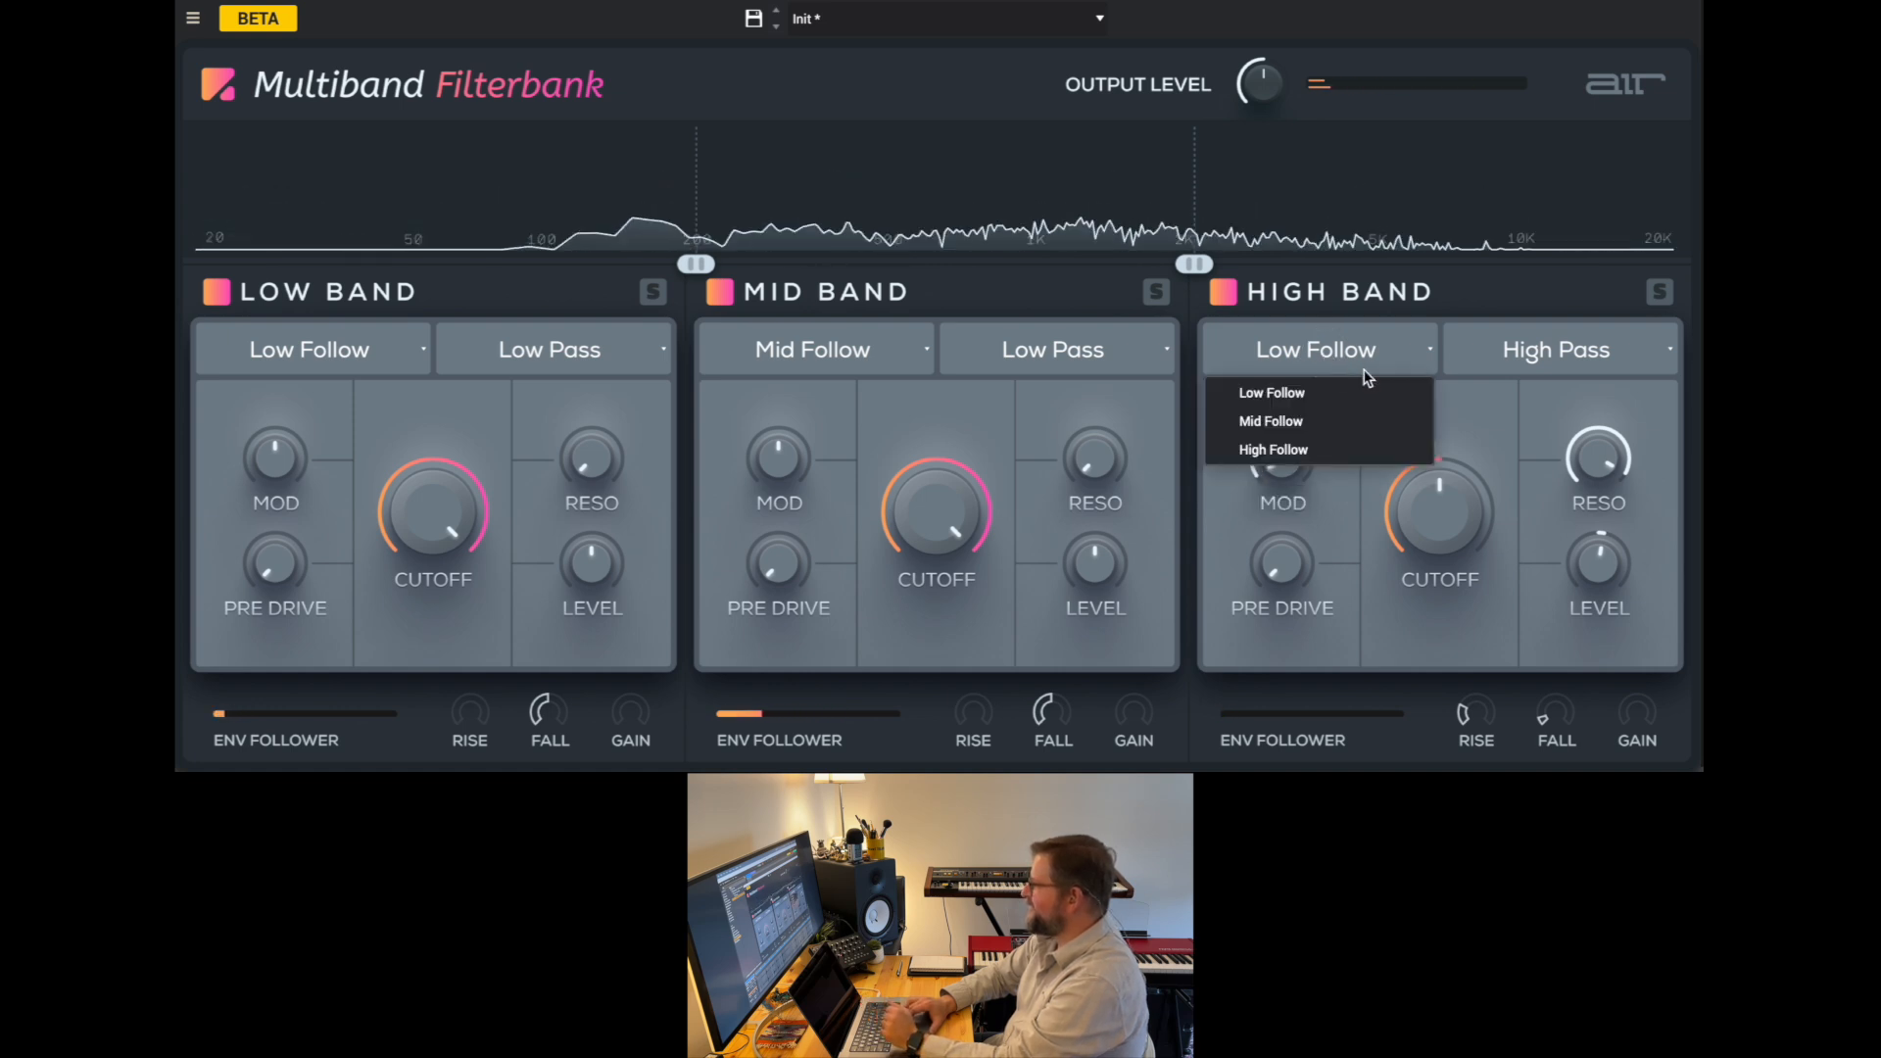
left_click(1314, 419)
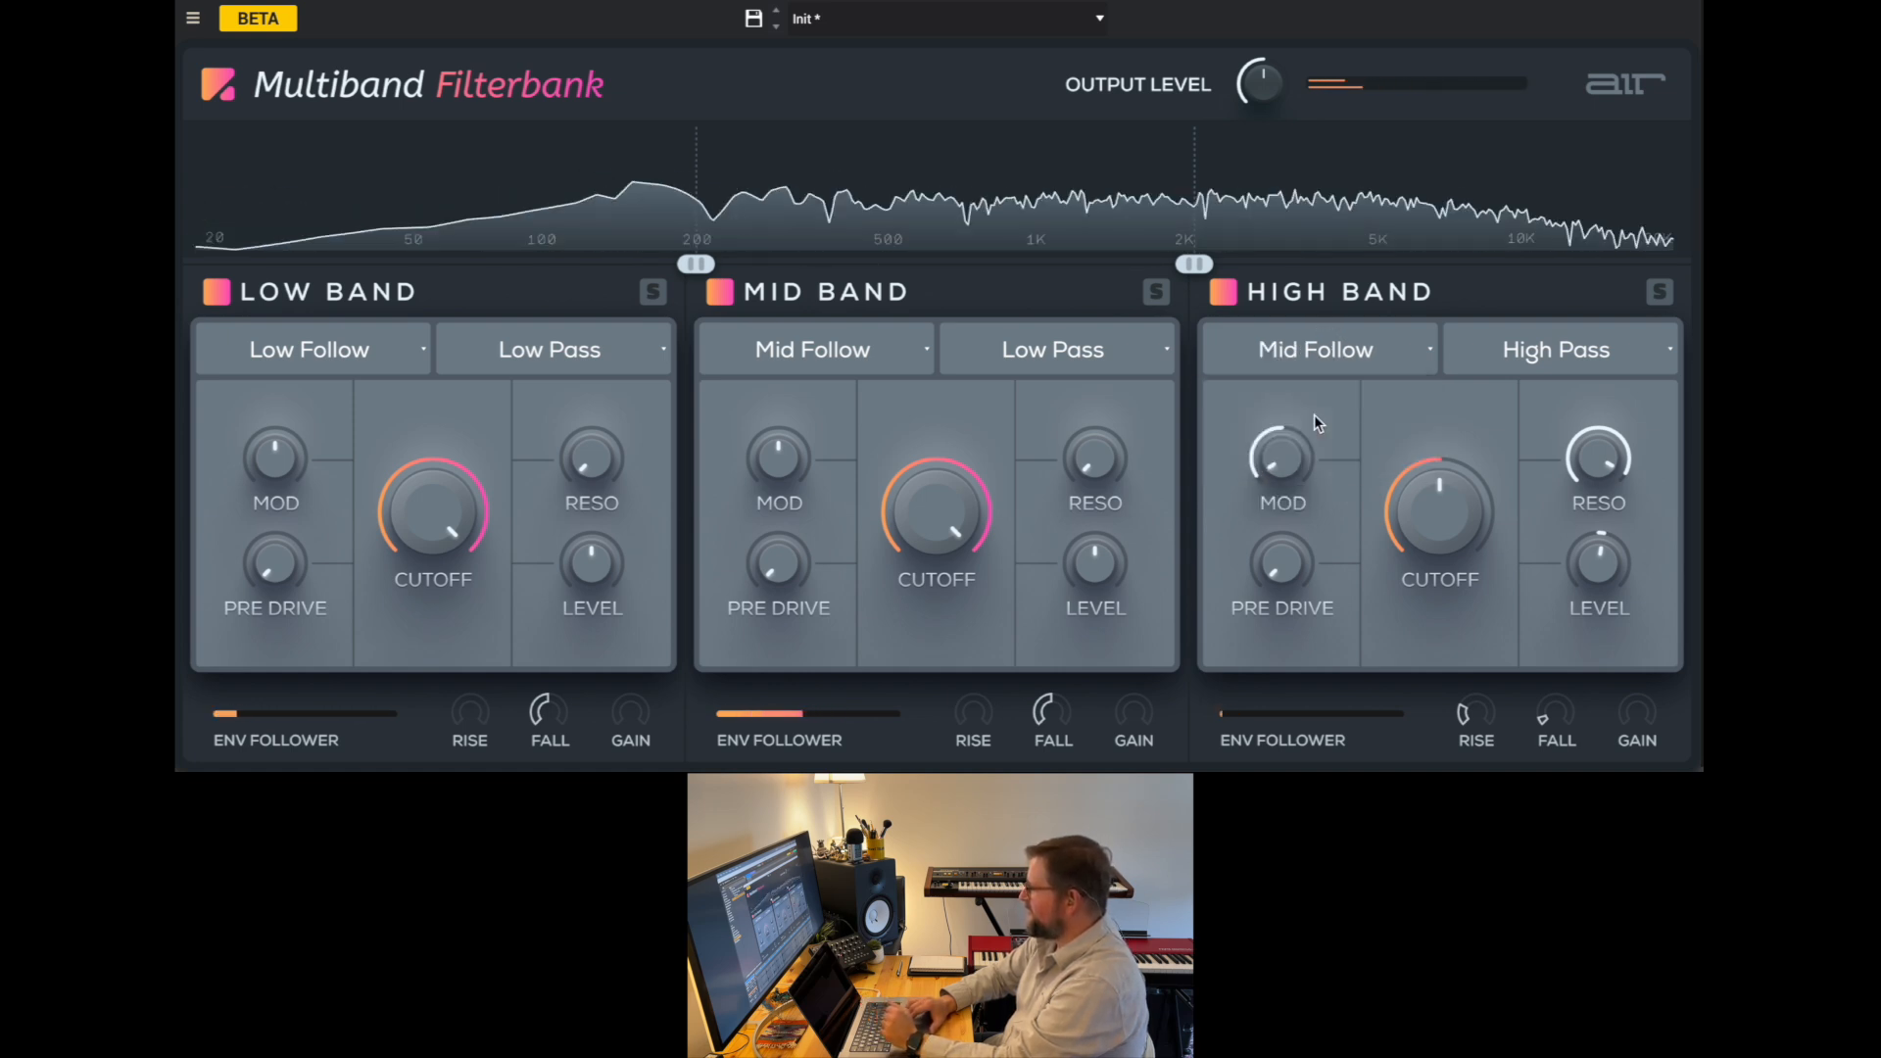
left_click(1361, 367)
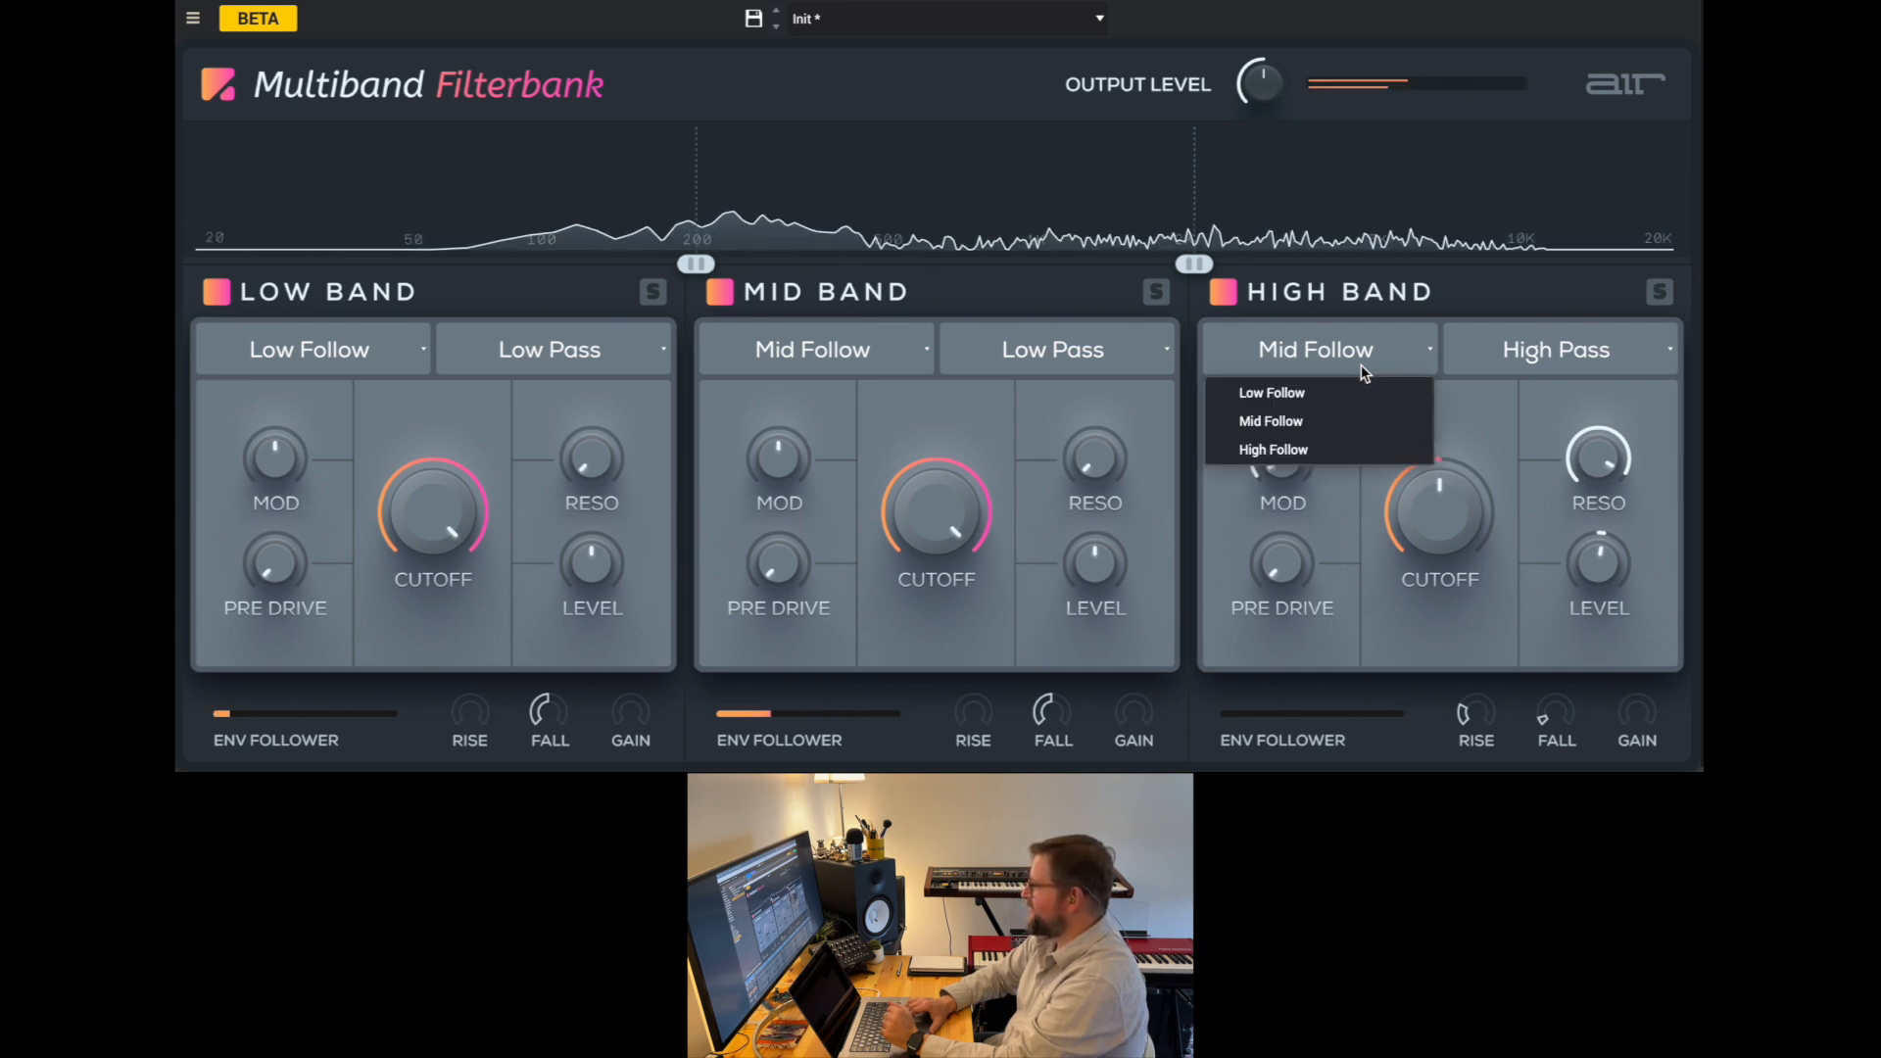
left_click(1360, 447)
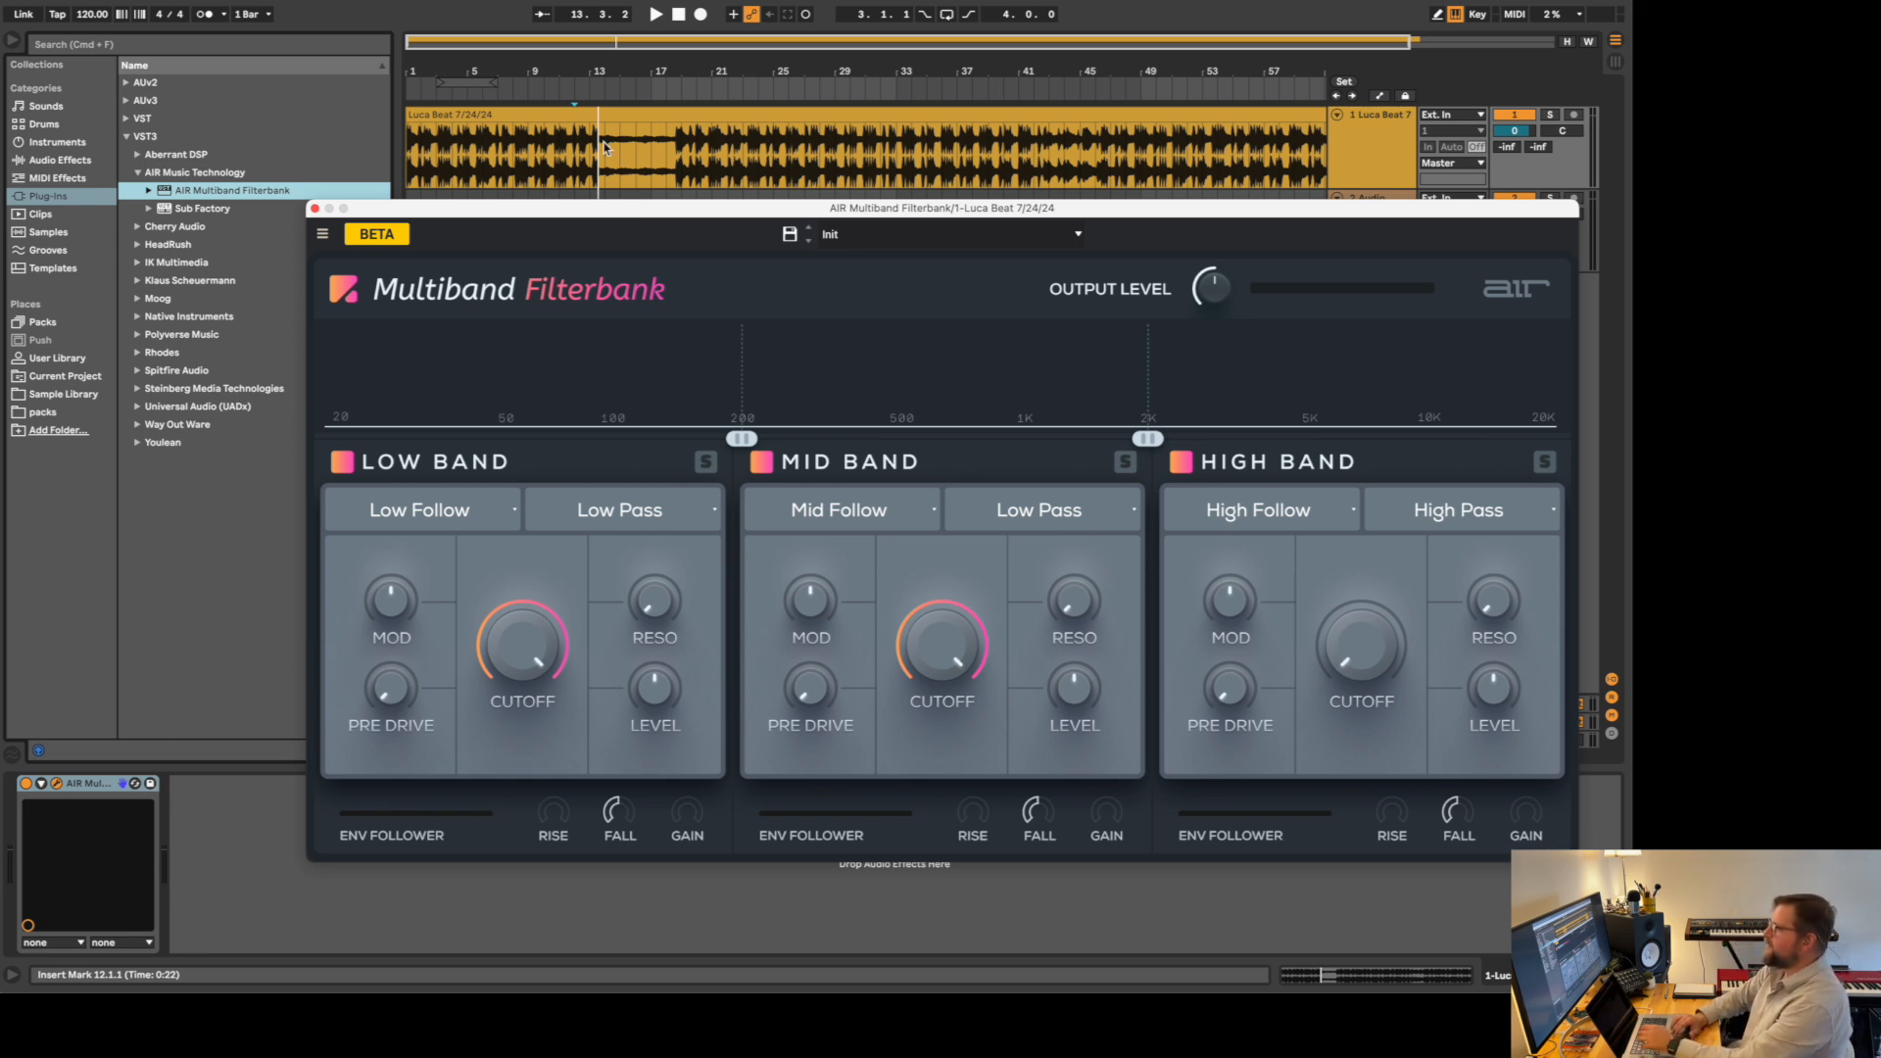
- In Ableton Live, audition the beat clip from around bar 11 and zoom the arrangement in on the quiet break after bar 13
left_click(562, 176)
key("space")
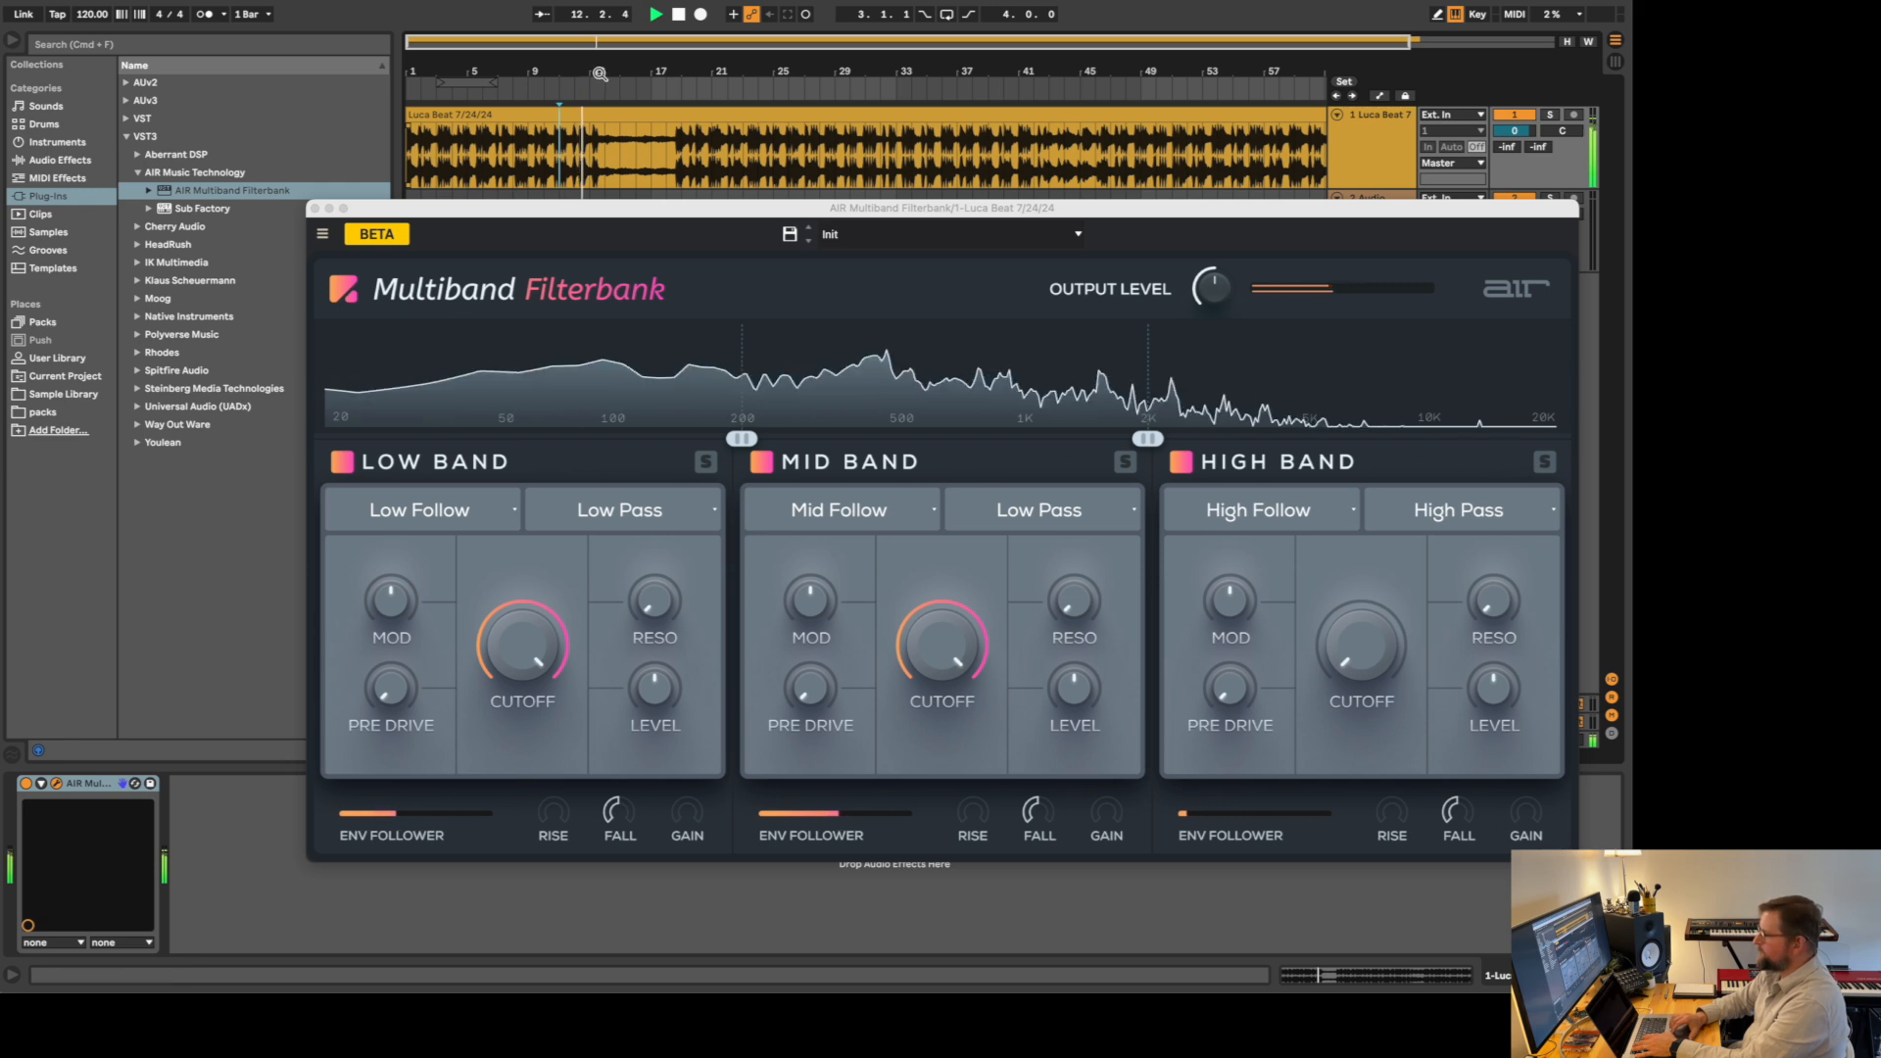
left_click_drag(580, 71, 493, 115)
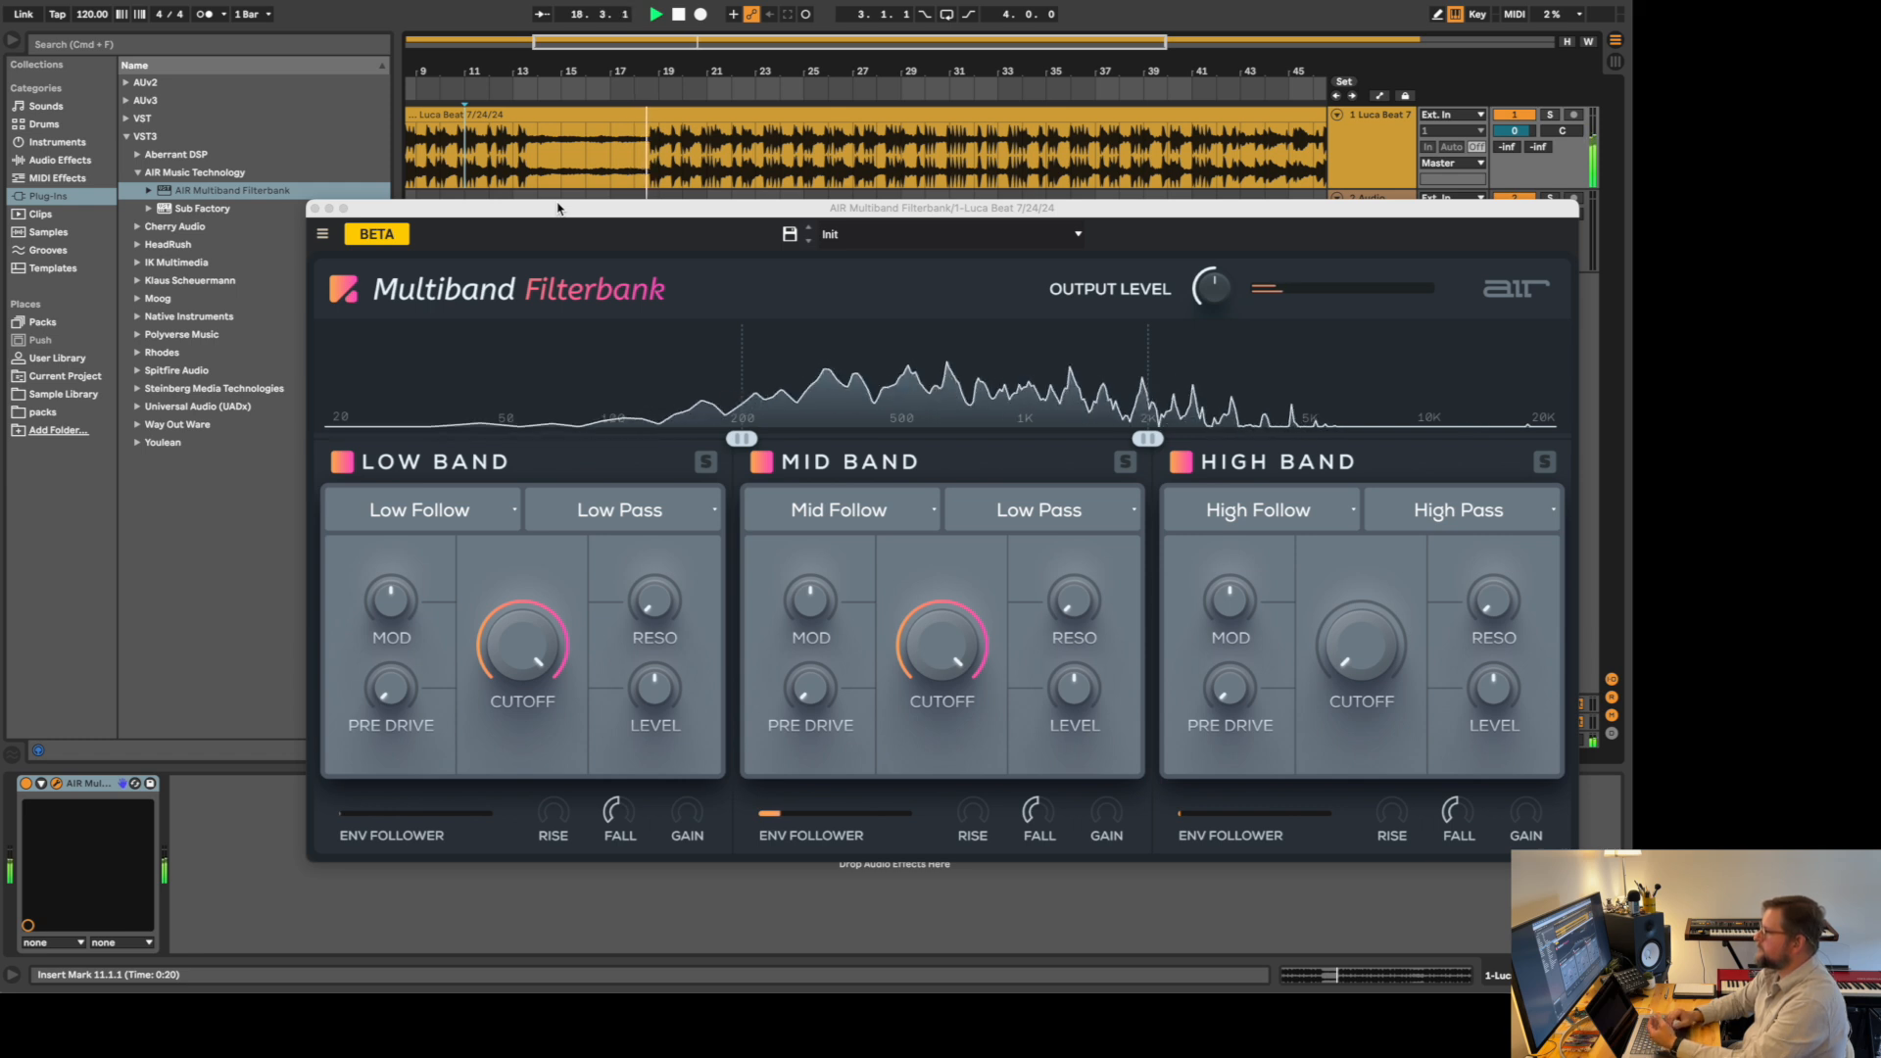
key("space")
left_click_drag(522, 74, 524, 127)
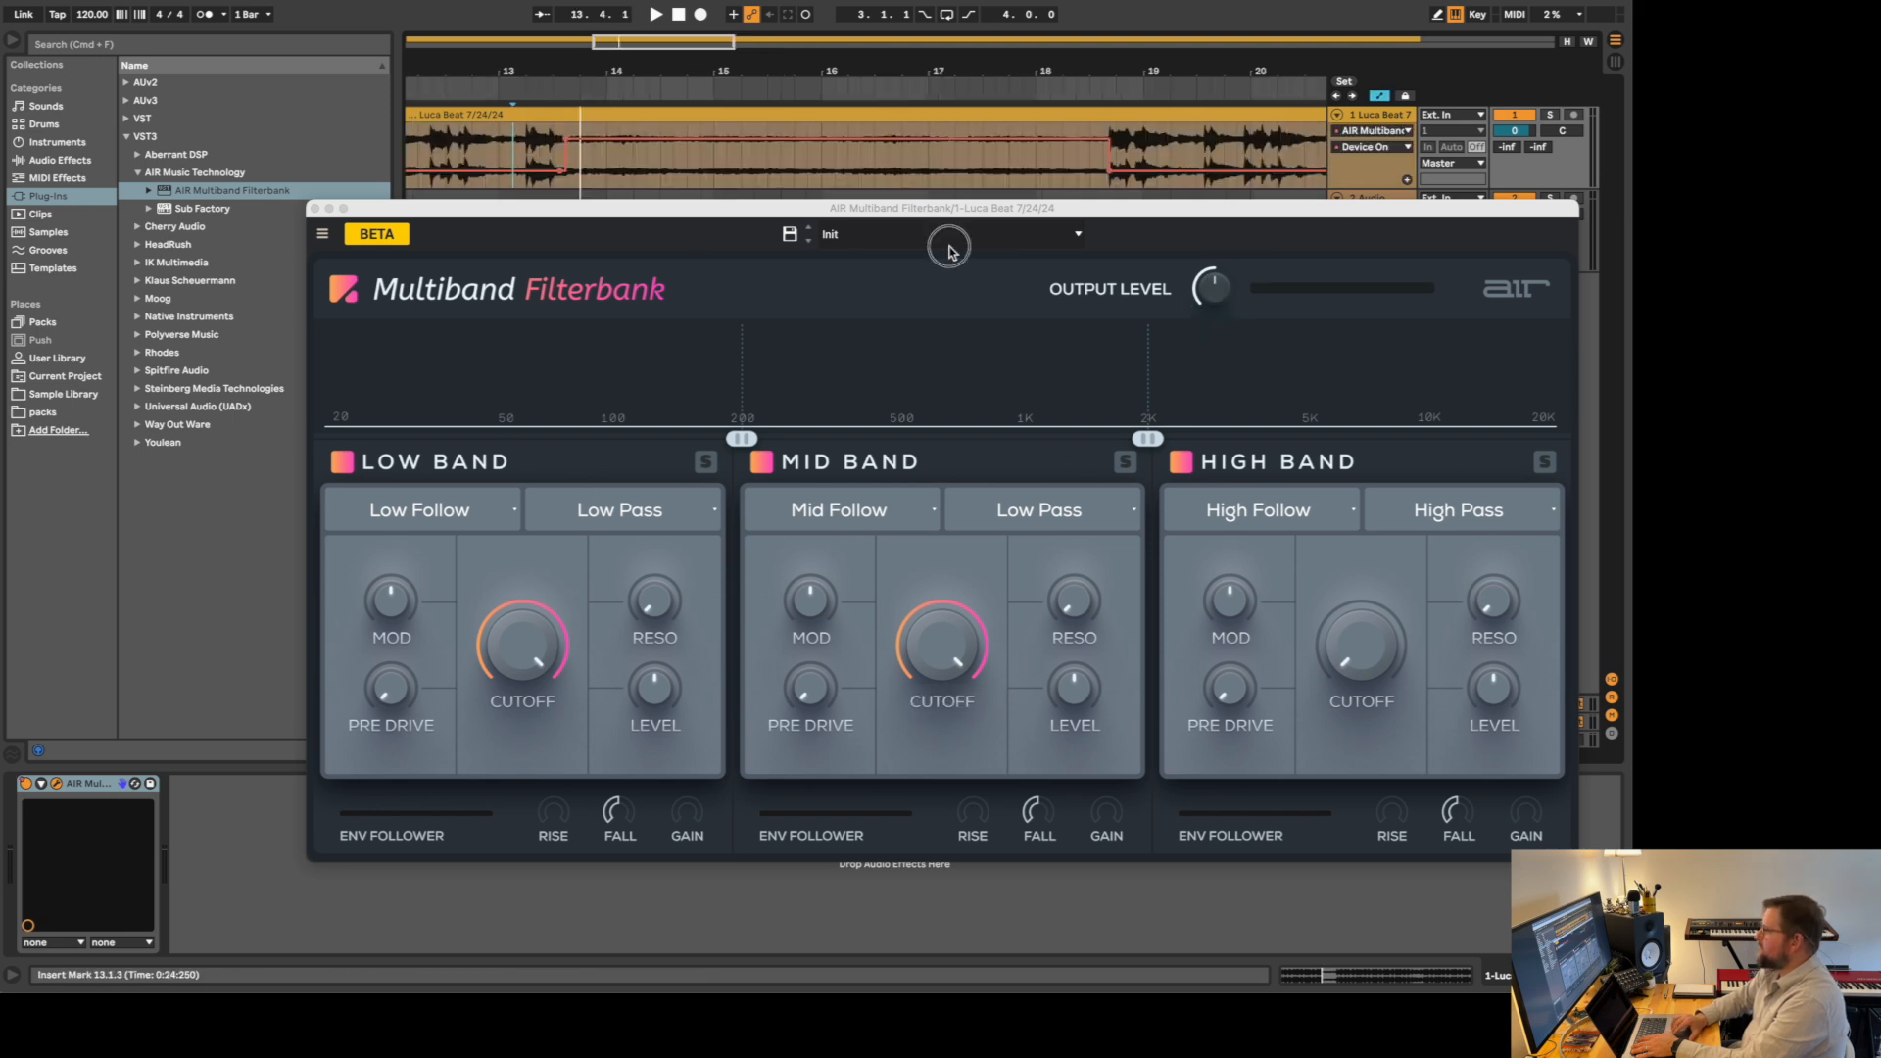
- Load the Broken Radio preset from the Heavy category and audition it over the beat's quiet break after bar 13
left_click(948, 245)
mouse_move(981, 338)
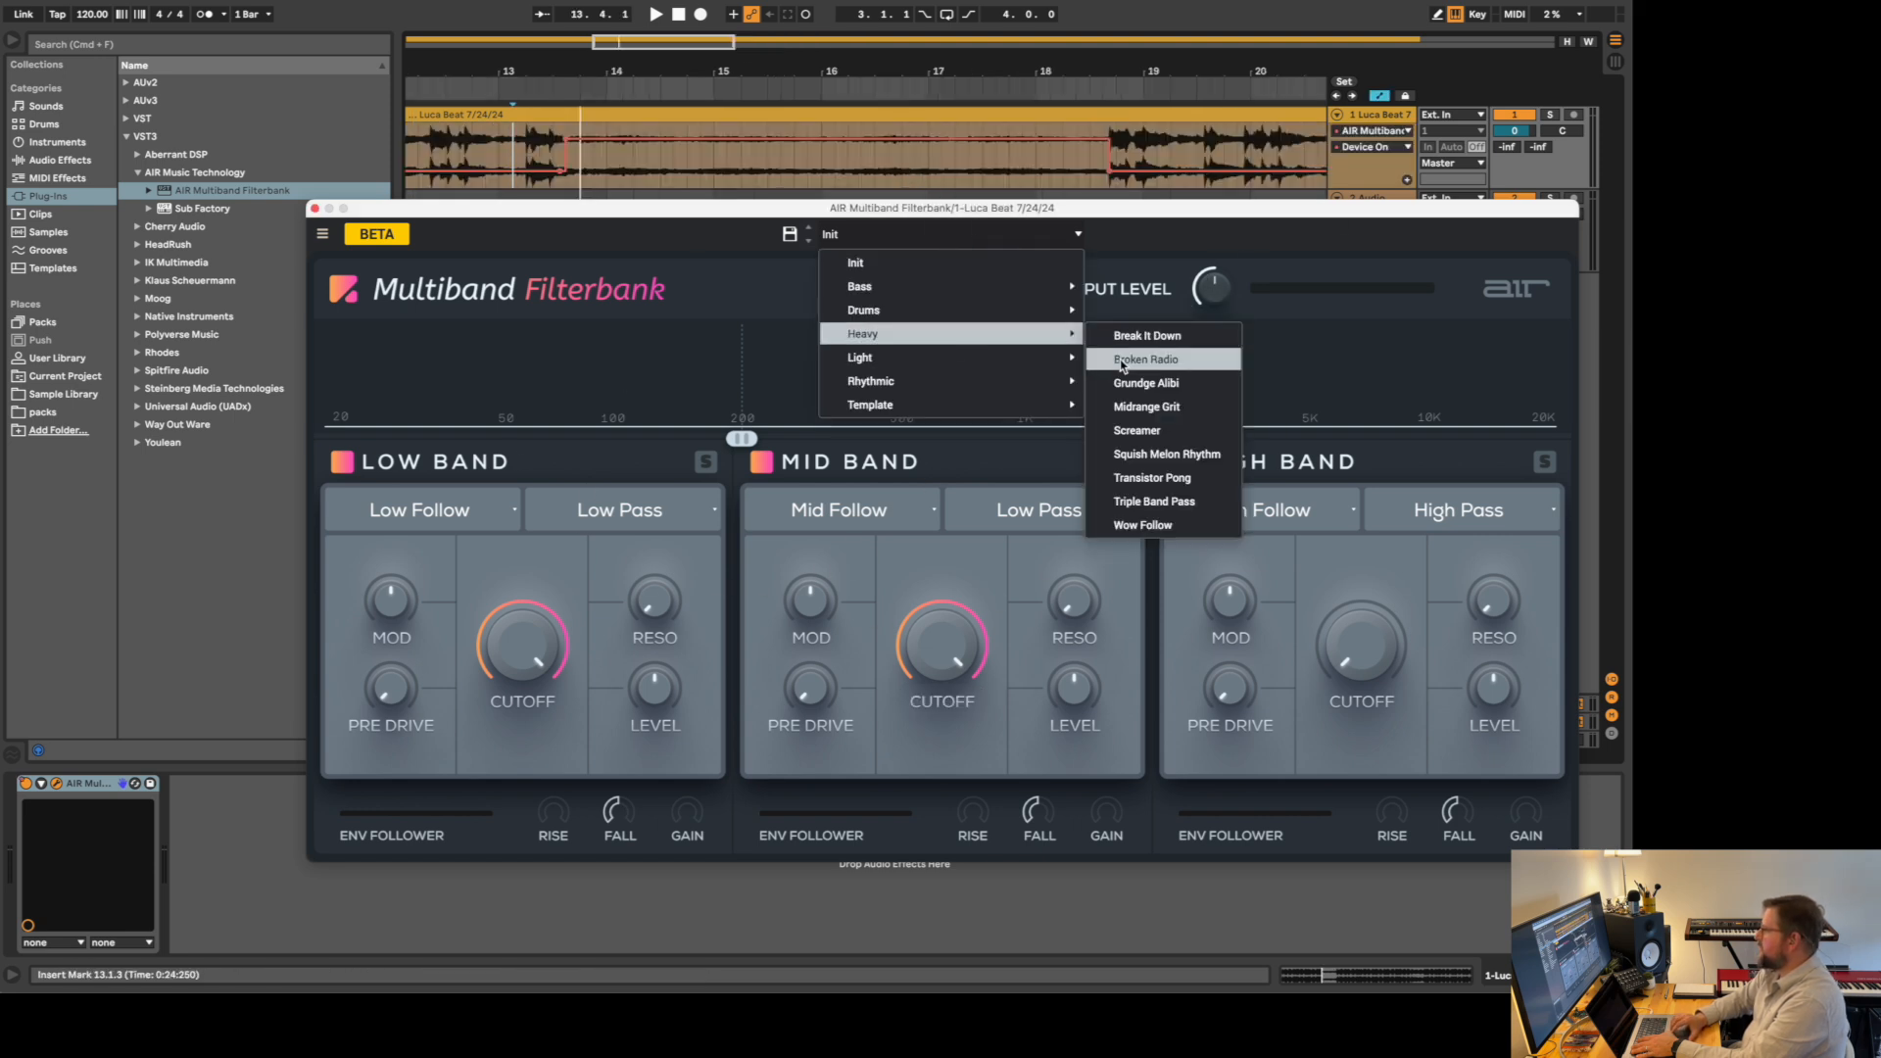
left_click(1123, 362)
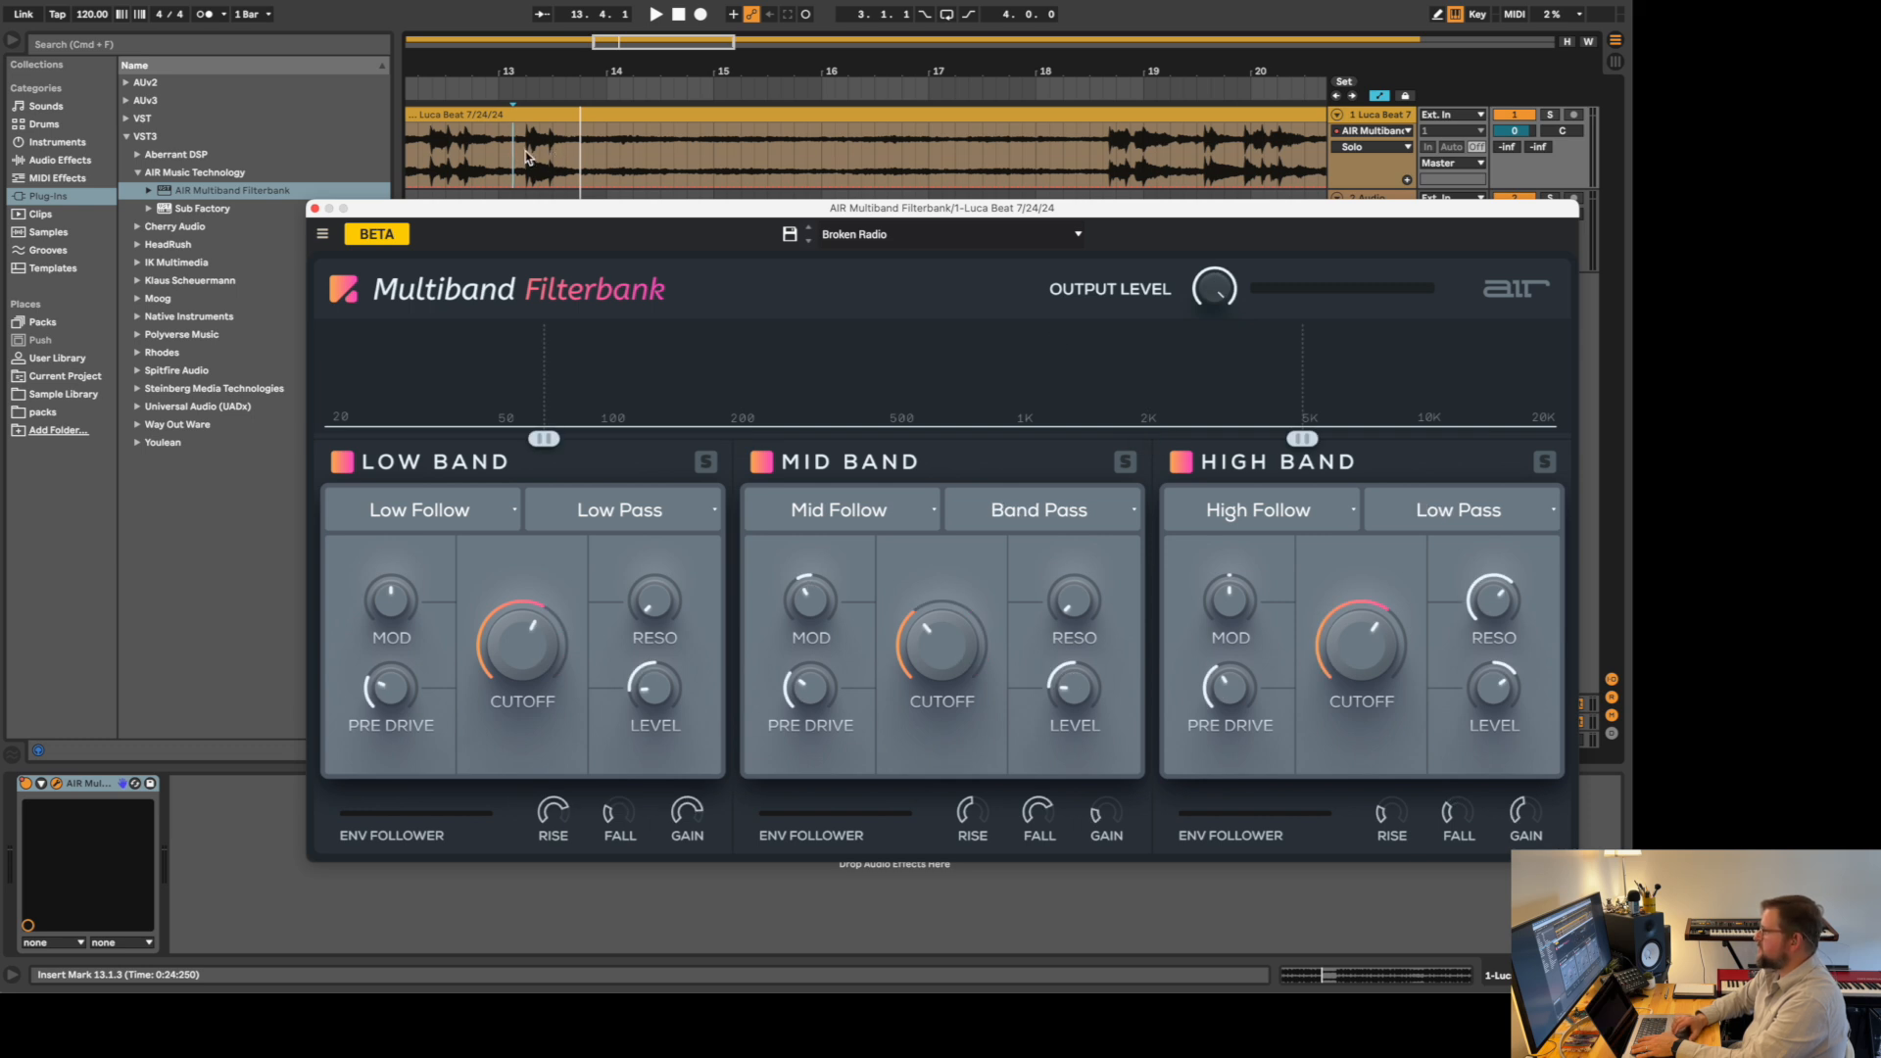
left_click(1379, 96)
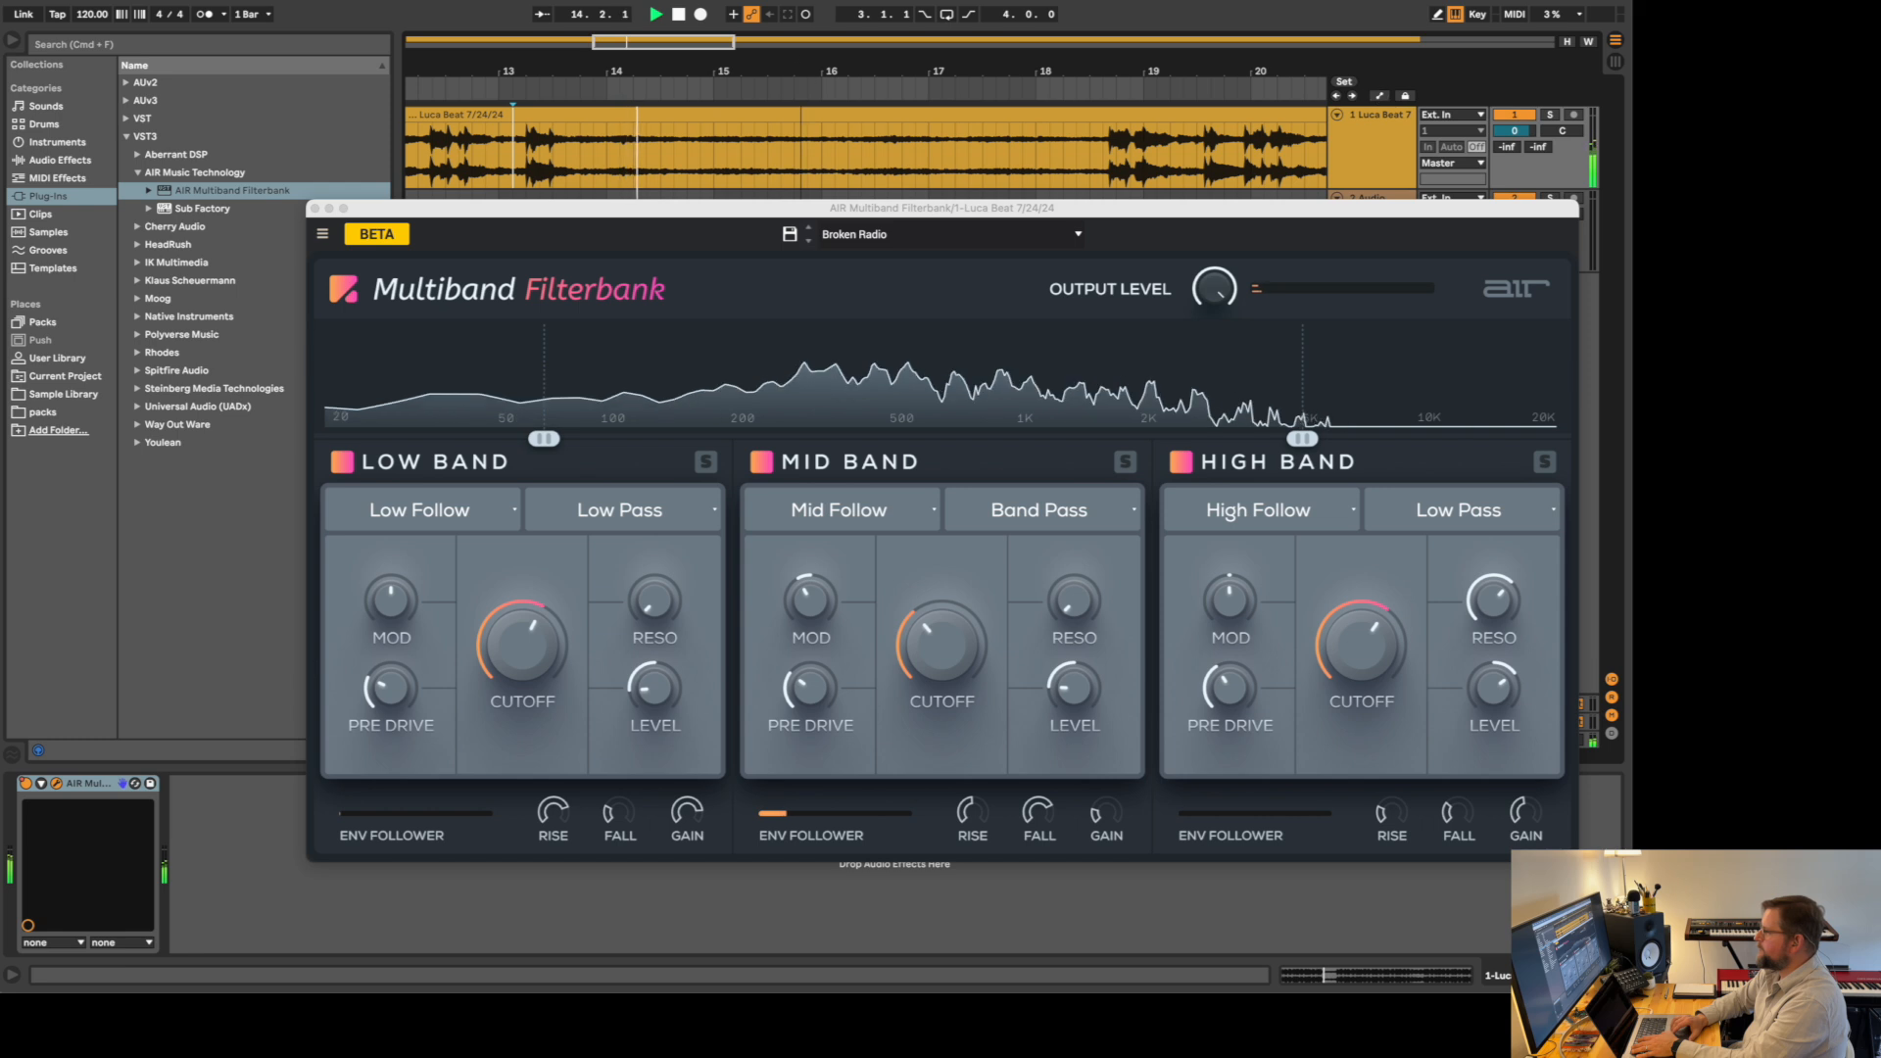
left_click_drag(799, 76, 799, 54)
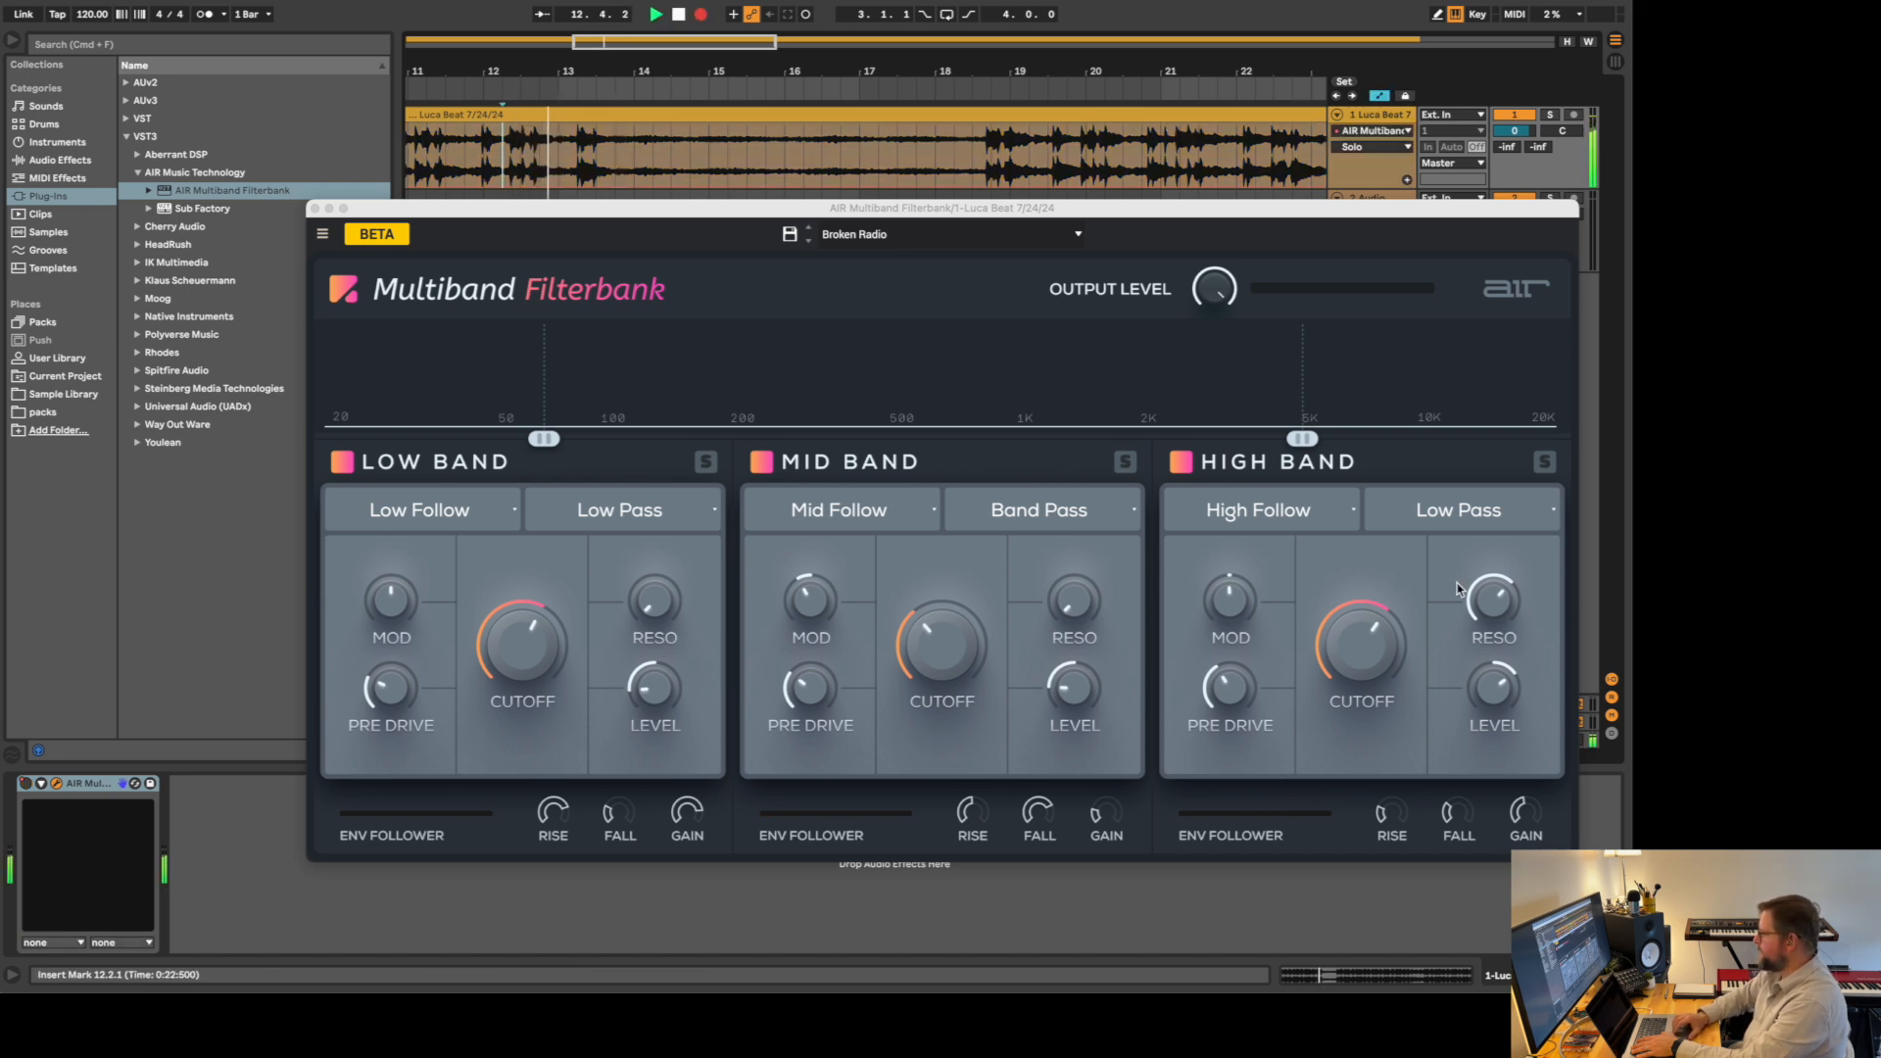
- Record automation over the break, sweeping the high band's cutoff up and back to 4.23 kHz while raising and lowering its resonance
left_click_drag(1370, 651, 1363, 614)
left_click_drag(1494, 599, 1494, 592)
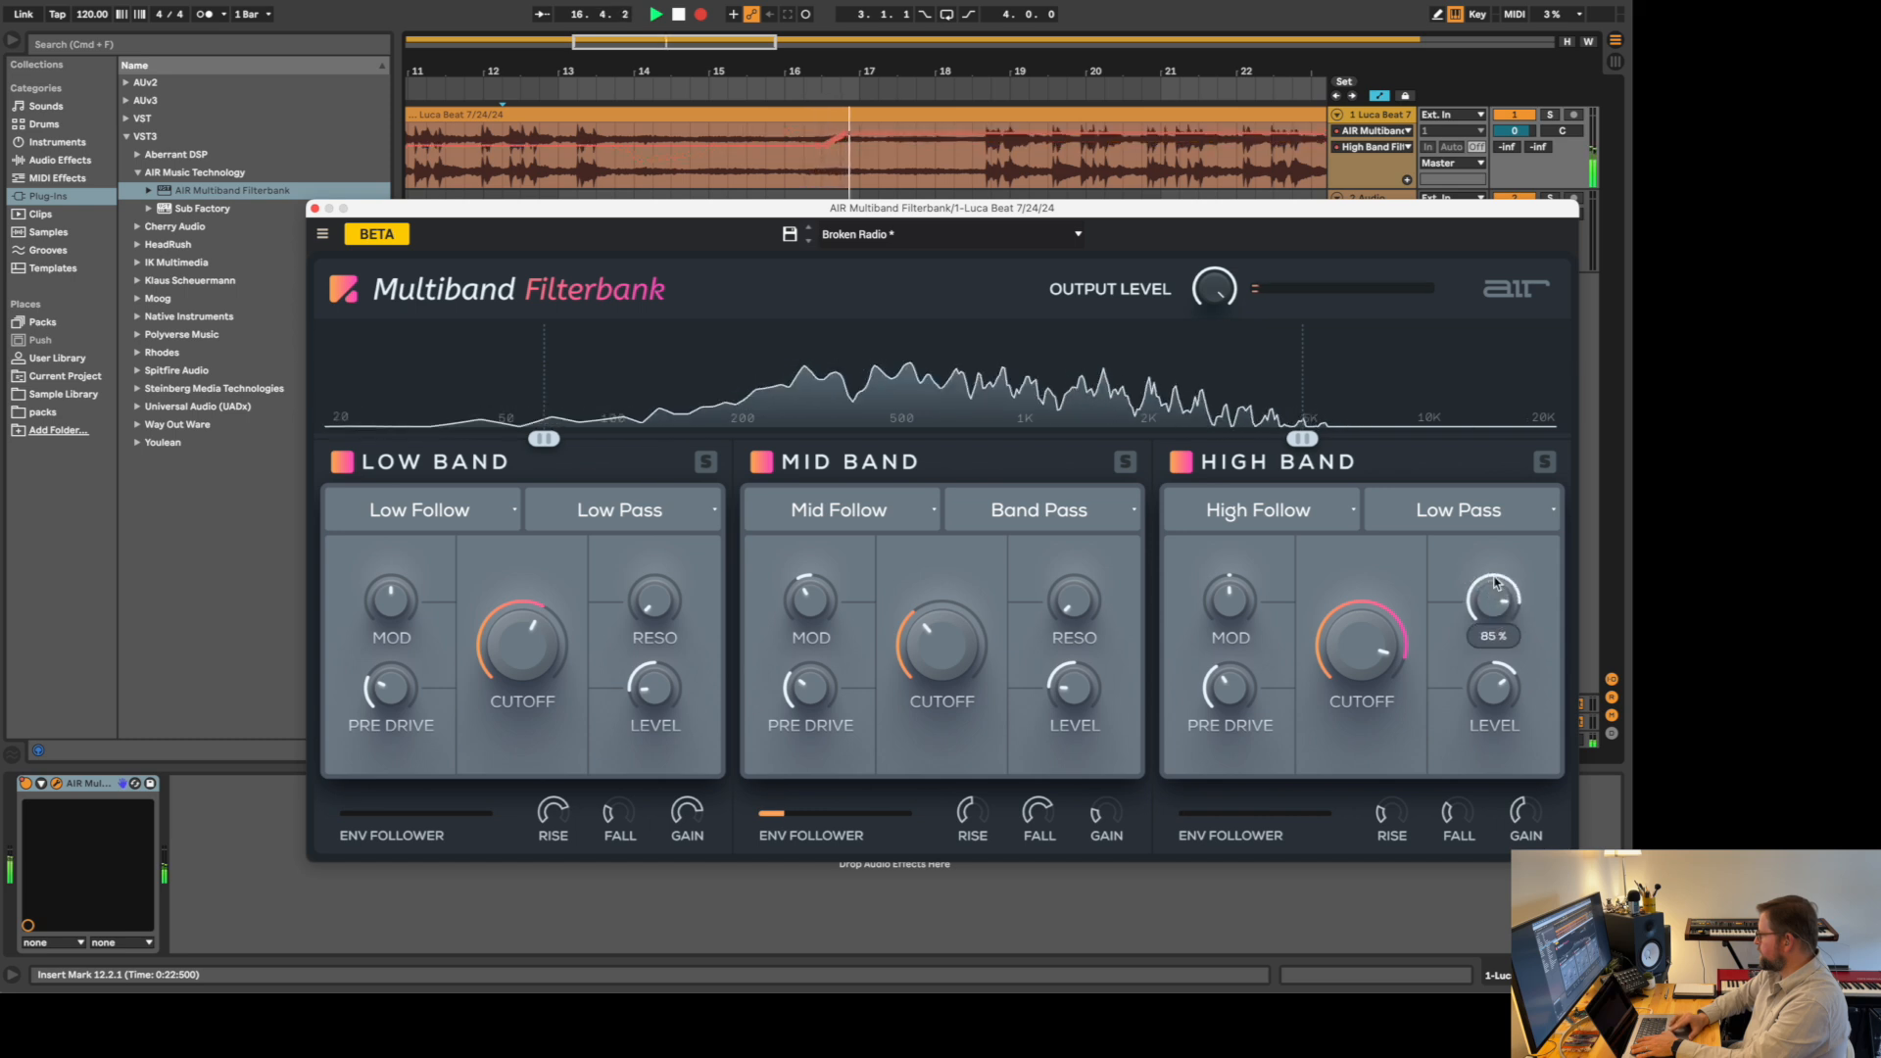
left_click_drag(1378, 642, 1379, 652)
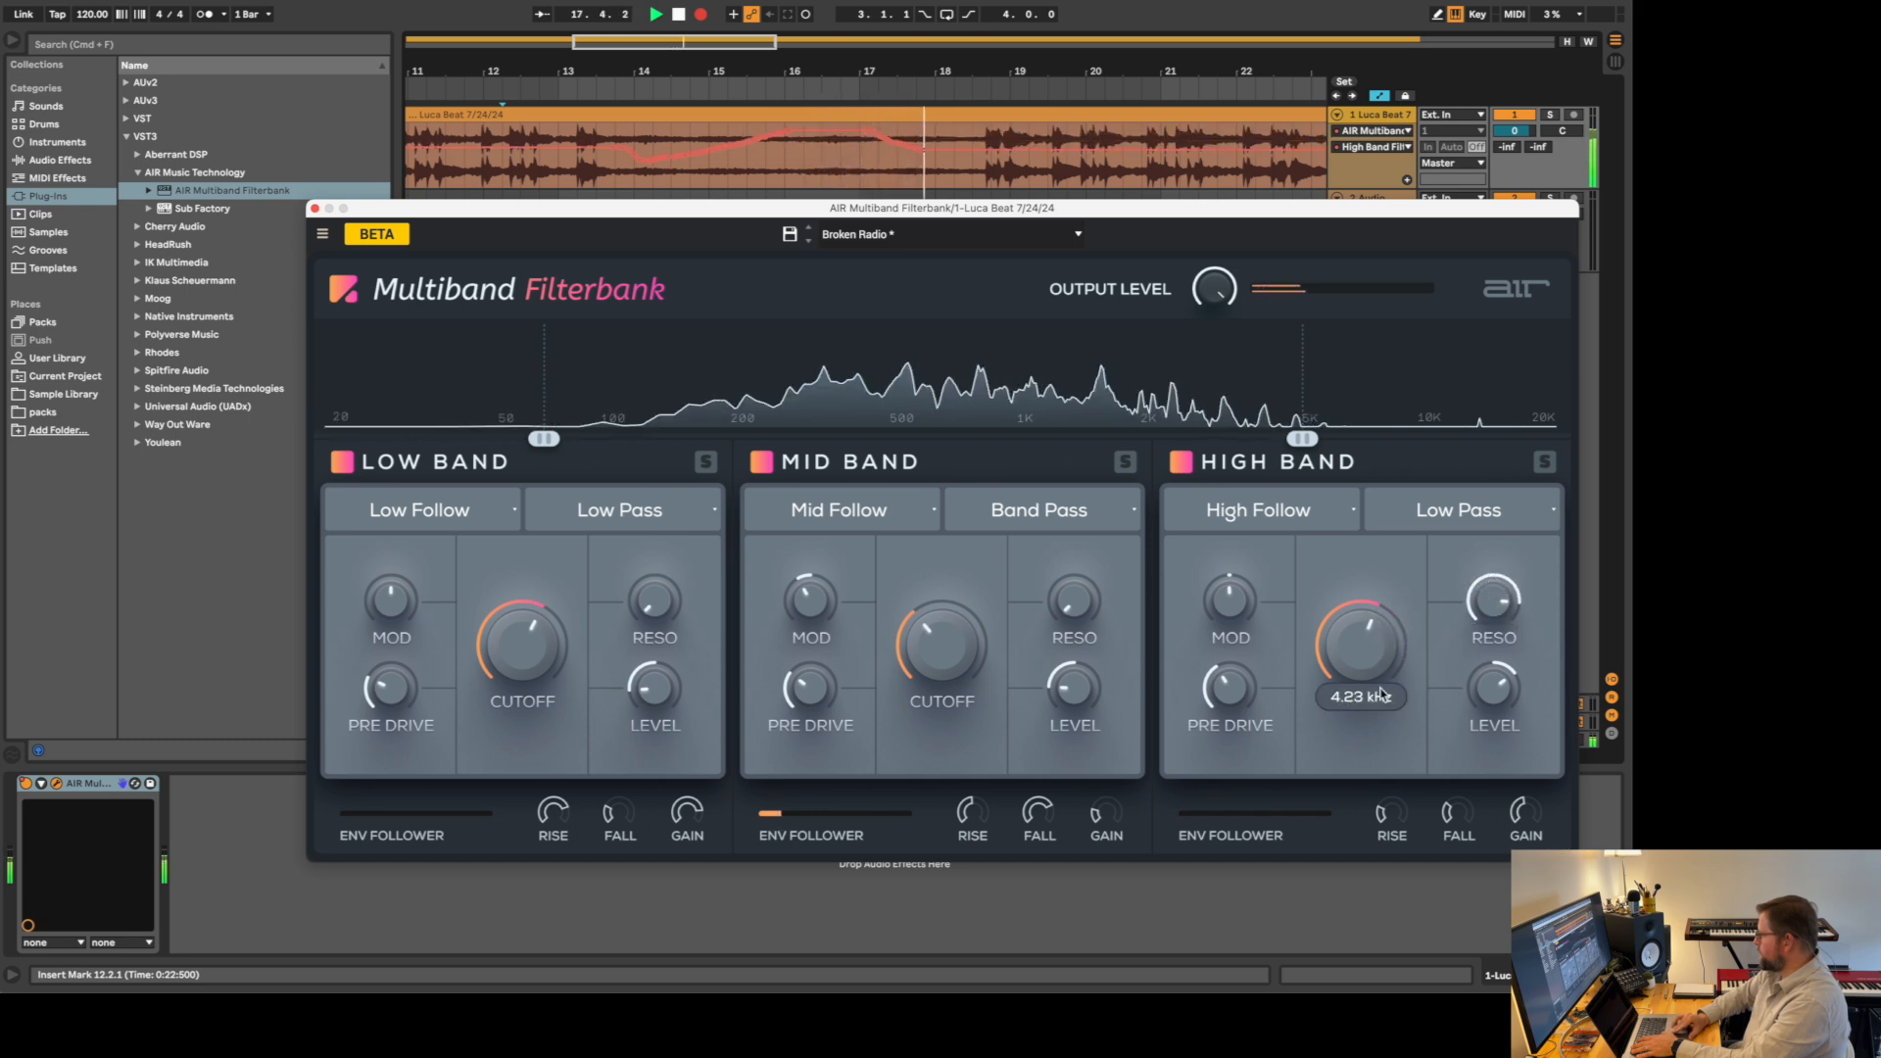
left_click_drag(1493, 626, 1494, 630)
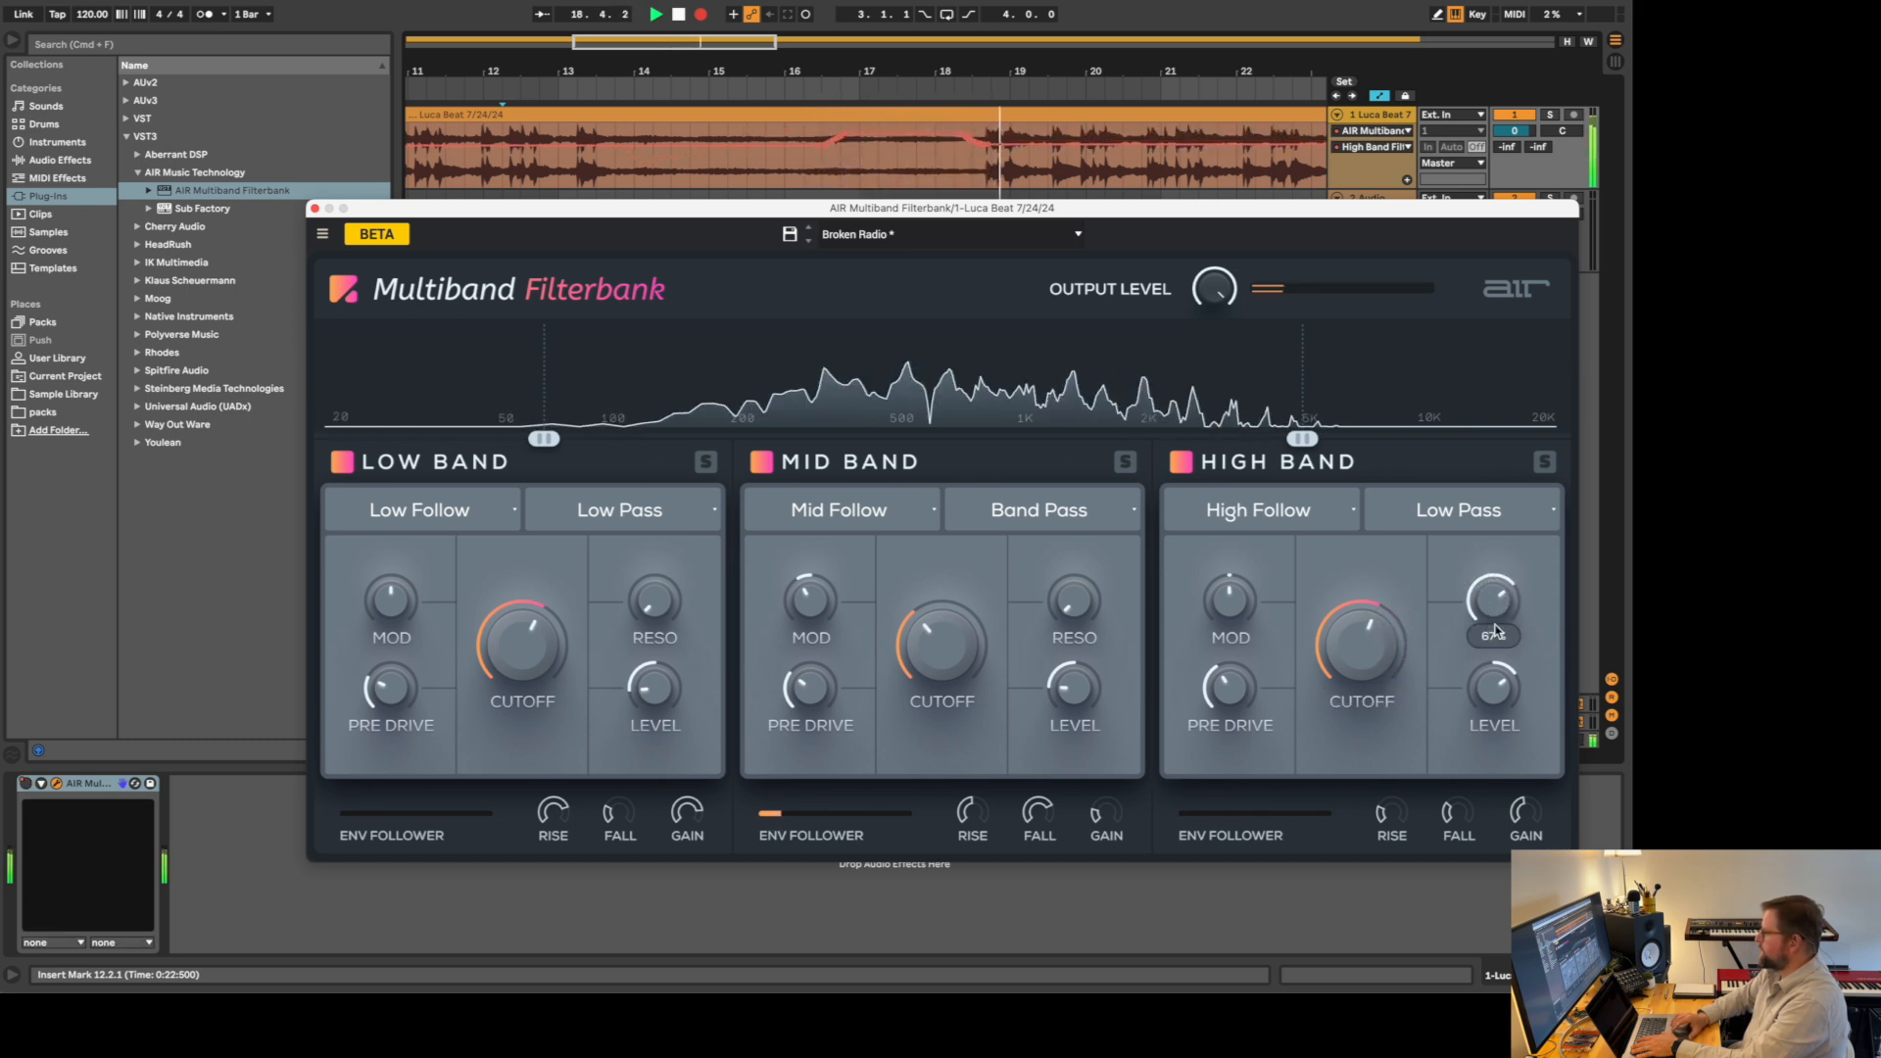
left_click(628, 117)
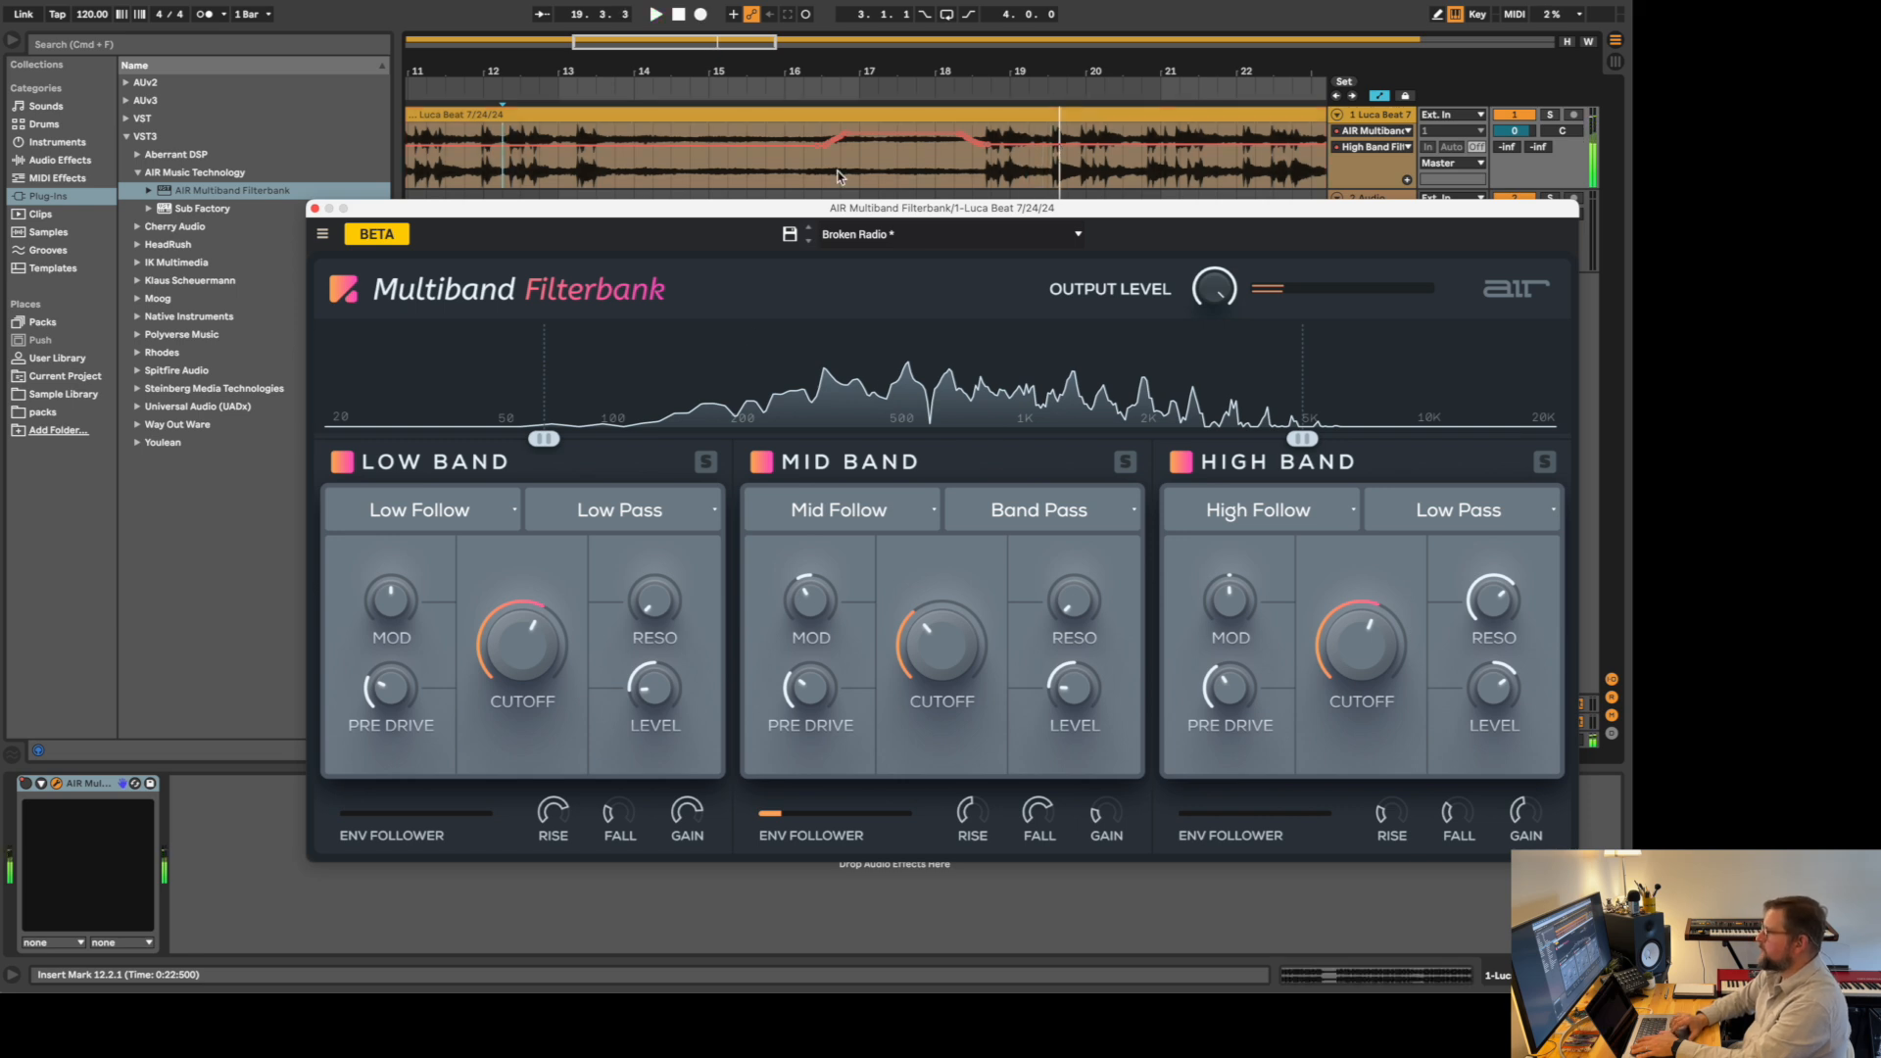
- Record mid band automation from 12.3.1, sweeping the cutoff up, raising the resonance and bringing the cutoff down to its minimum
left_click(539, 162)
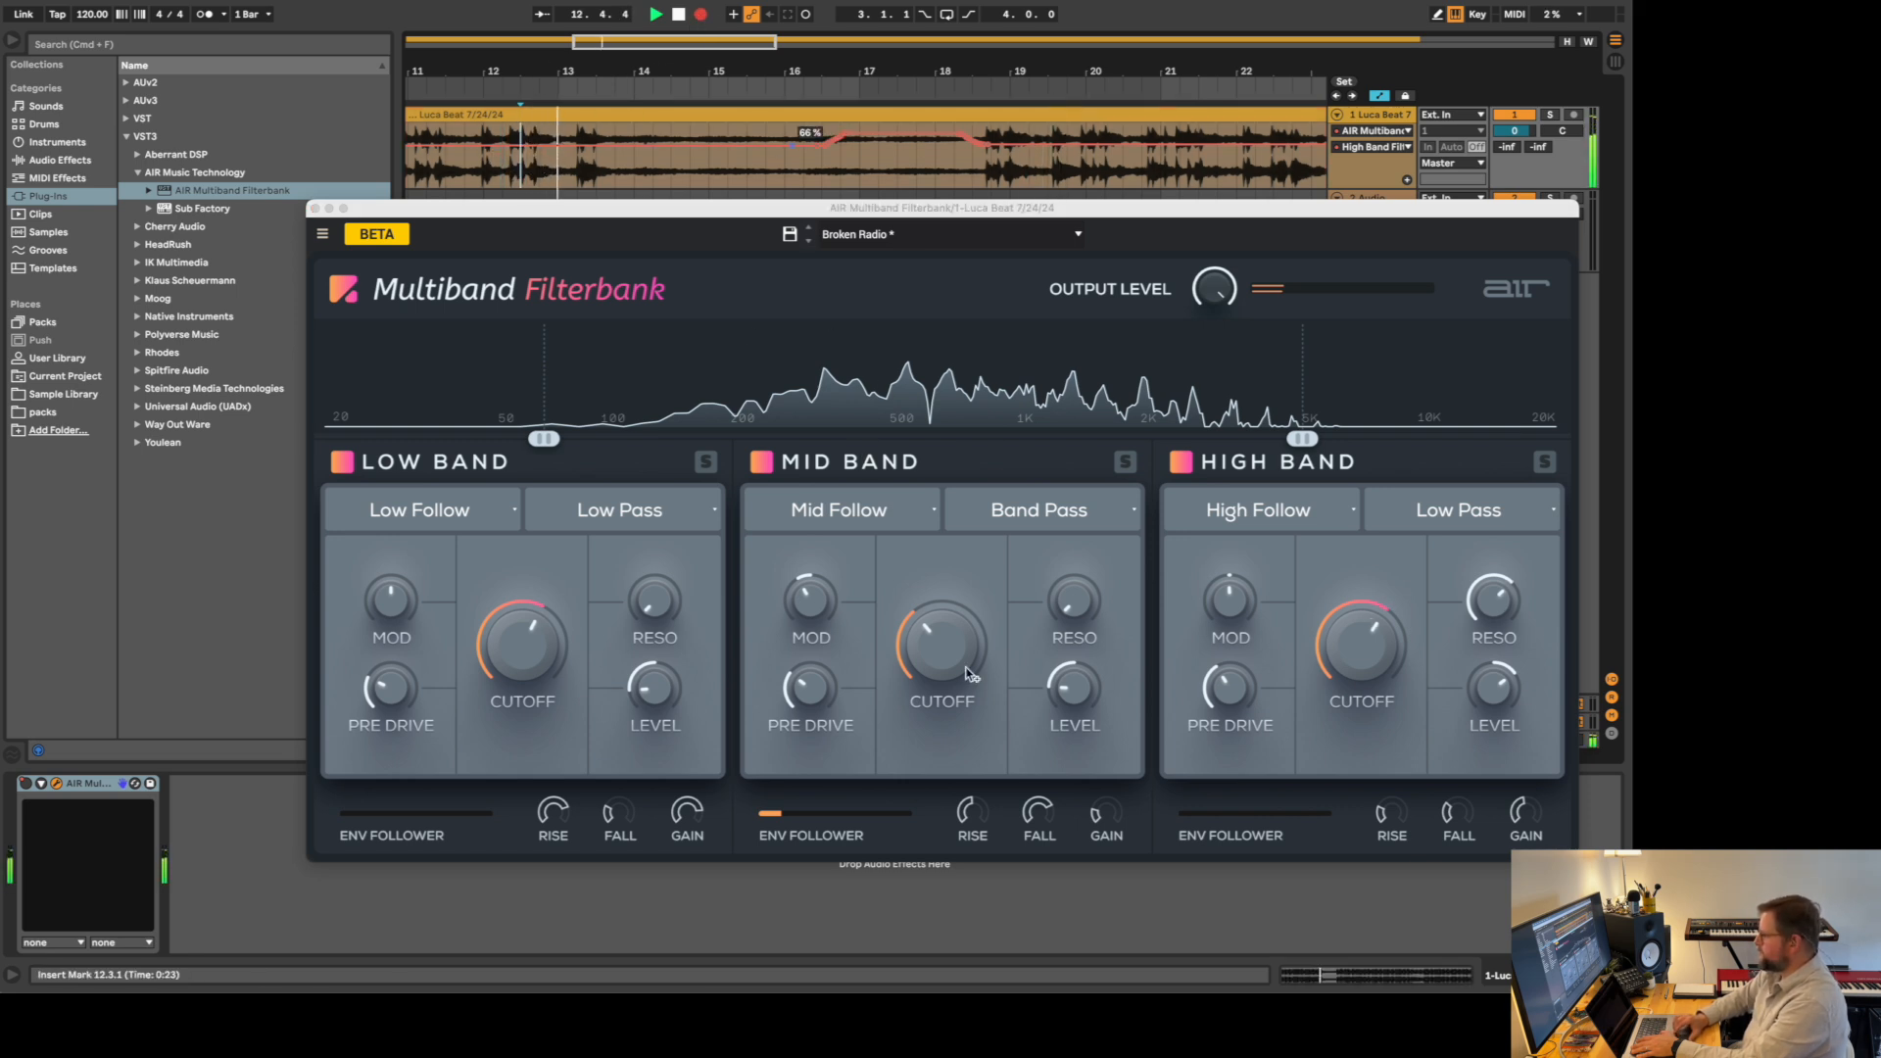
left_click(941, 647)
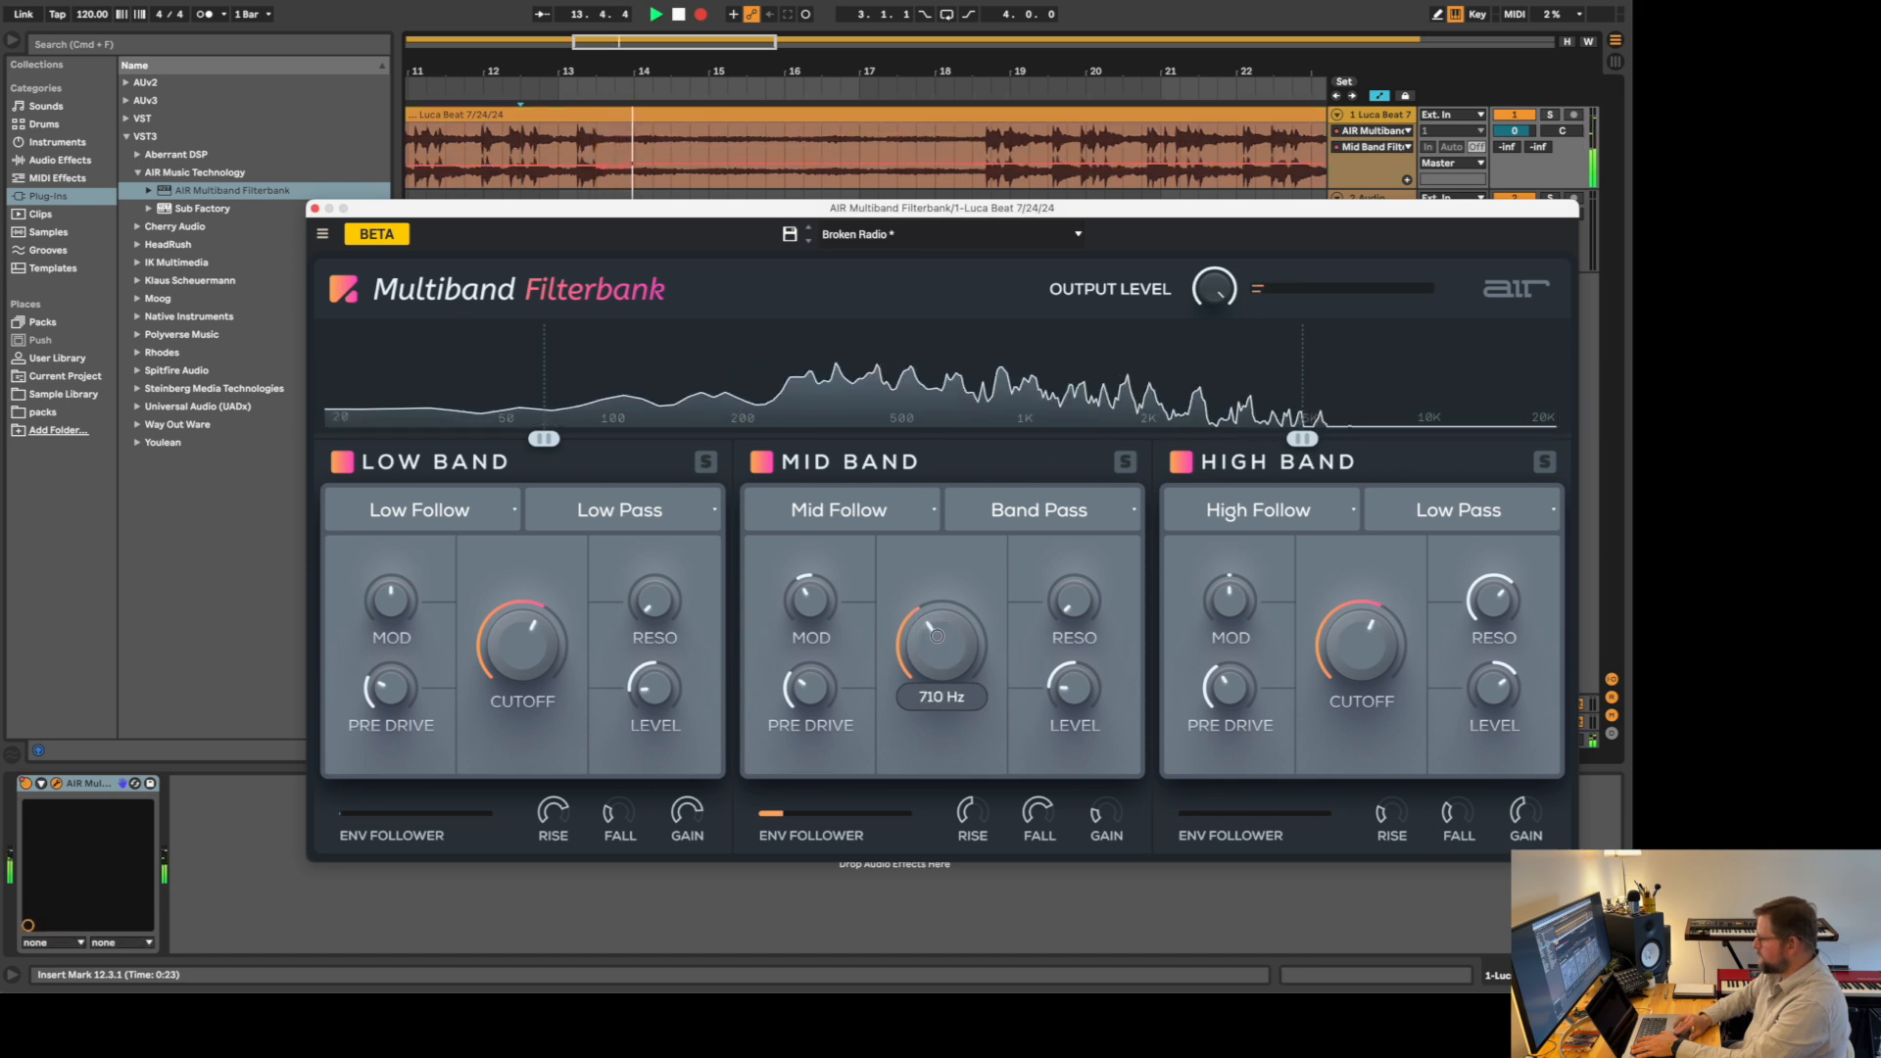
left_click_drag(935, 615, 938, 607)
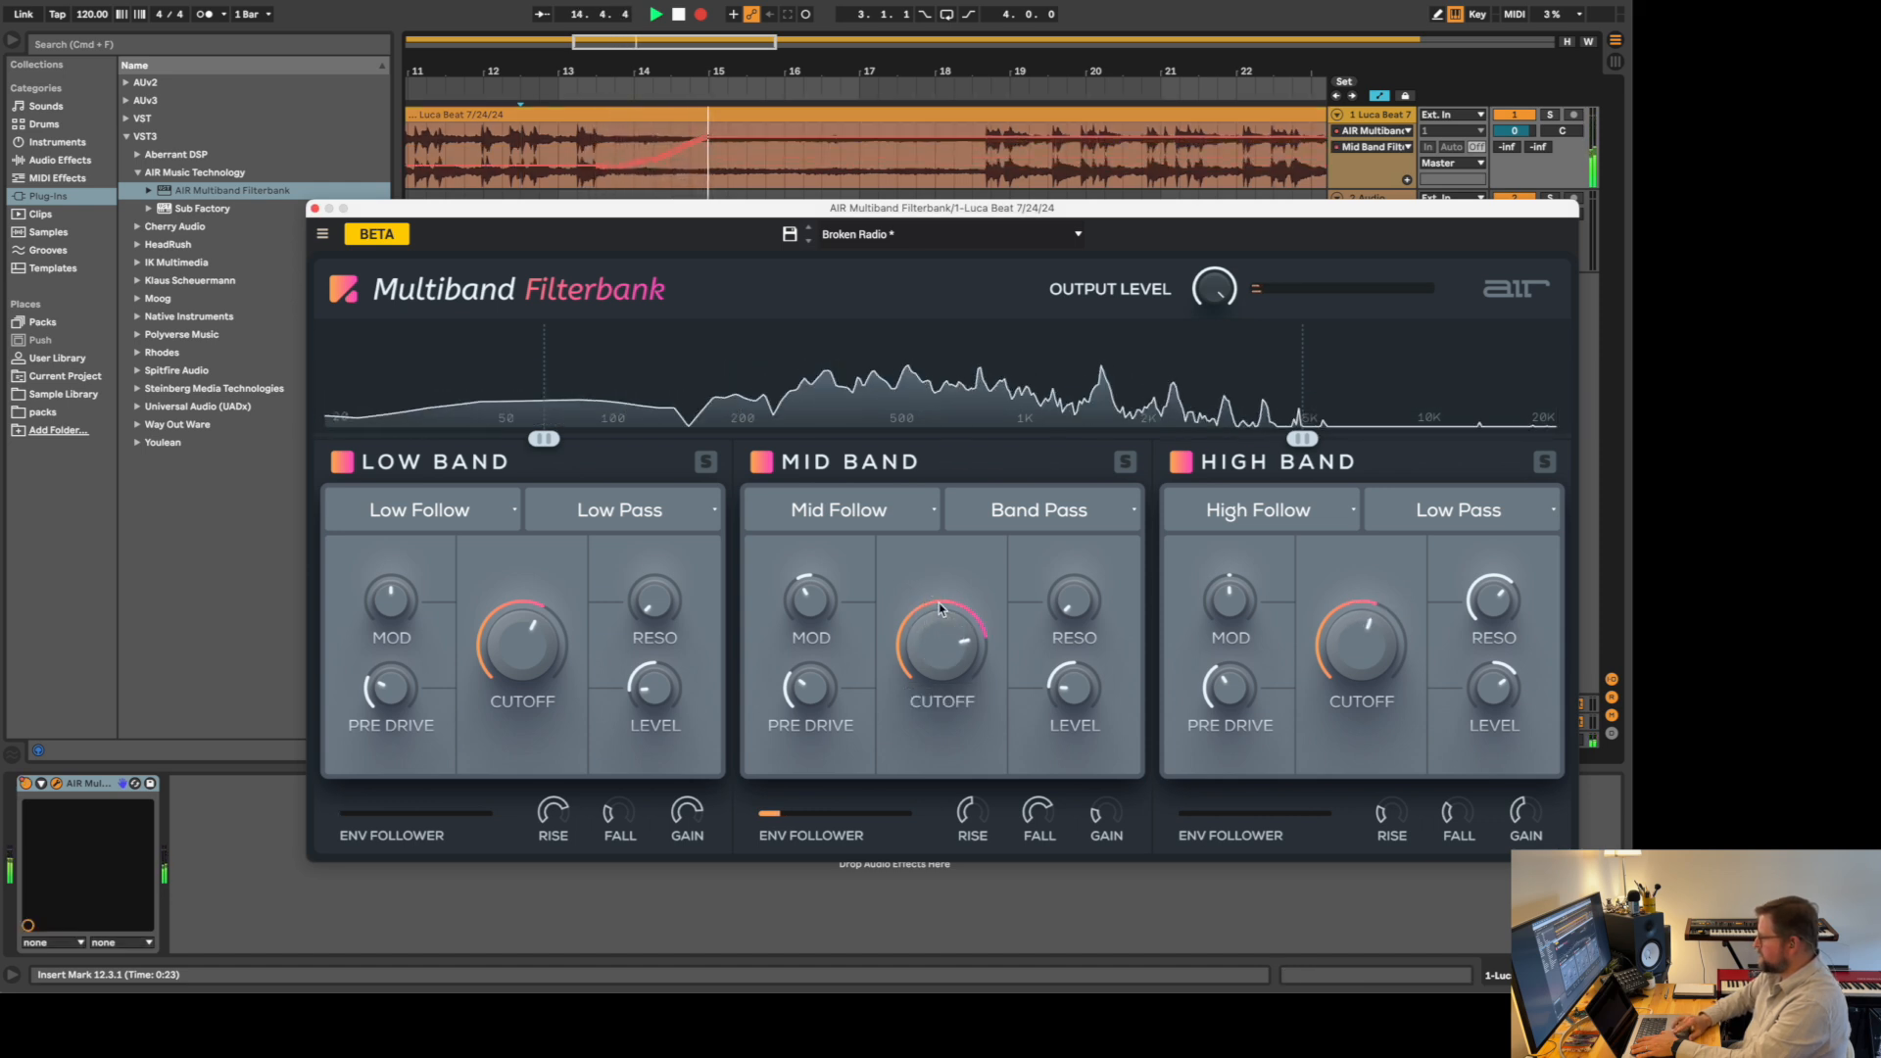
left_click_drag(1081, 596, 1081, 529)
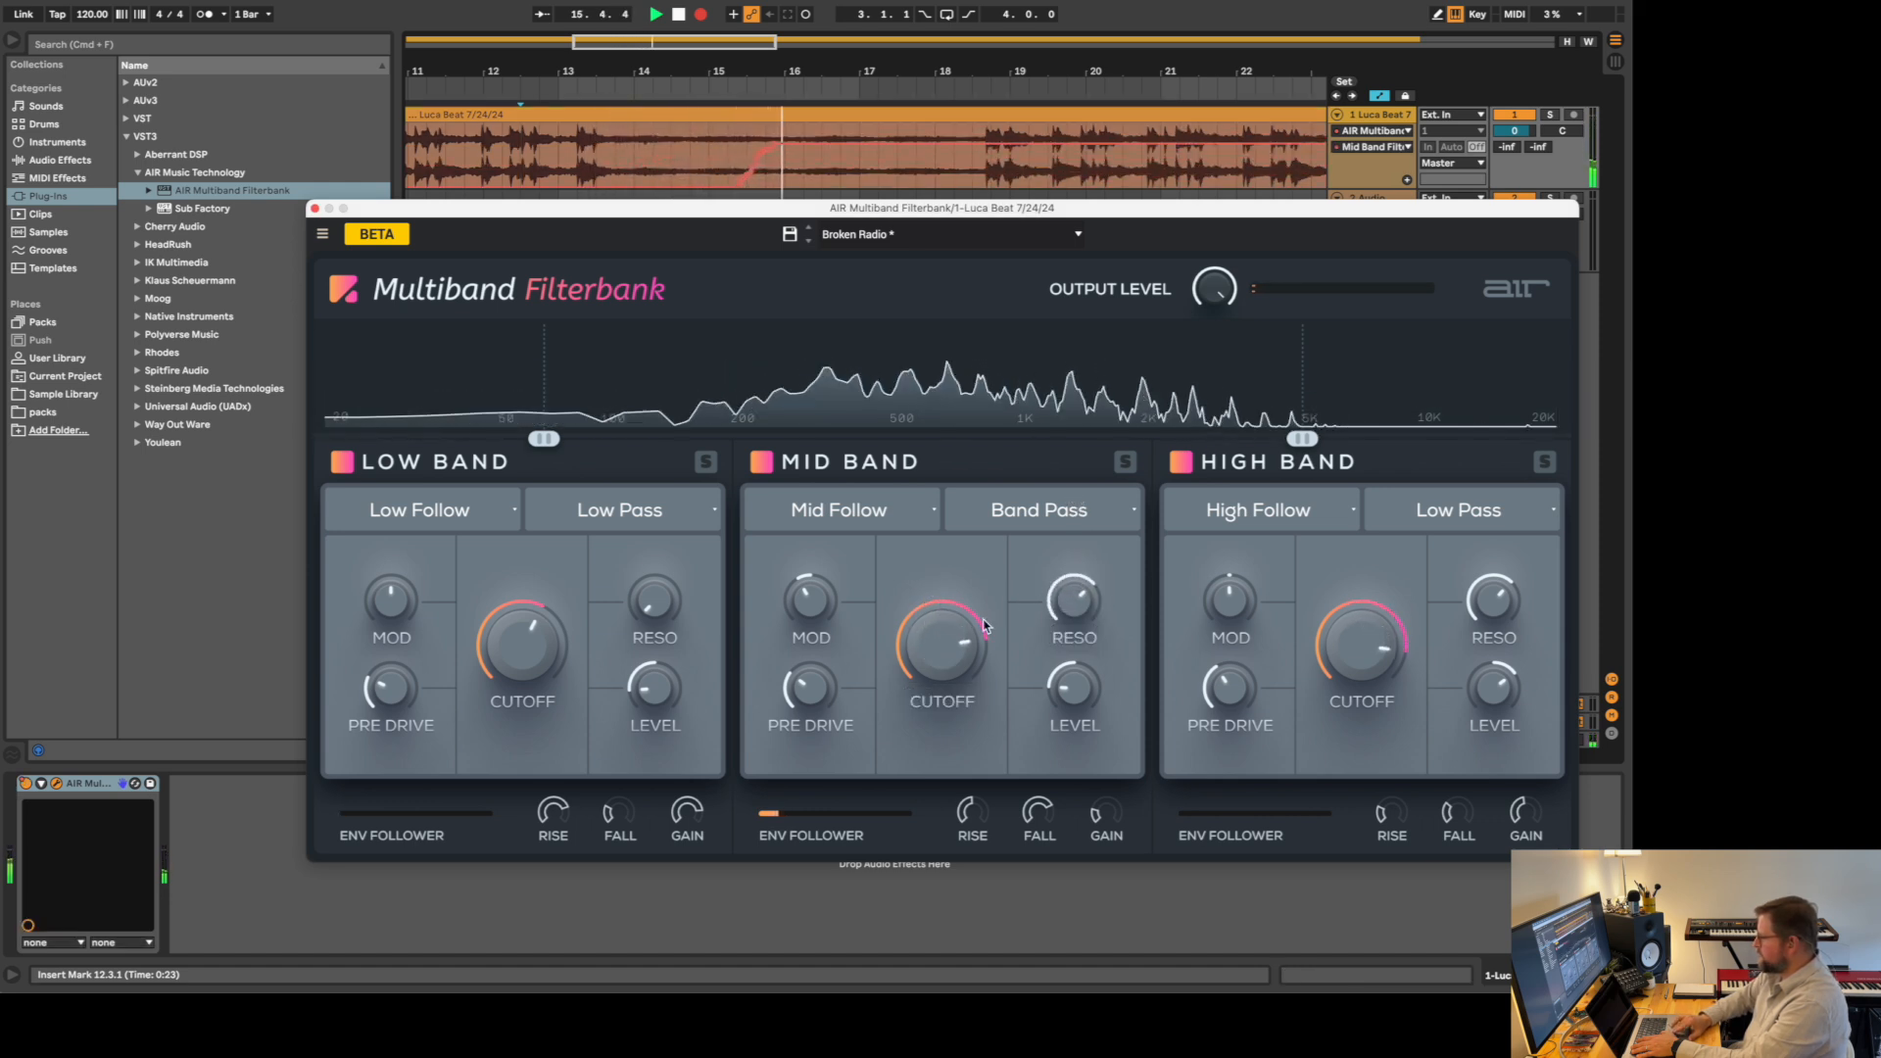
left_click_drag(938, 637, 938, 808)
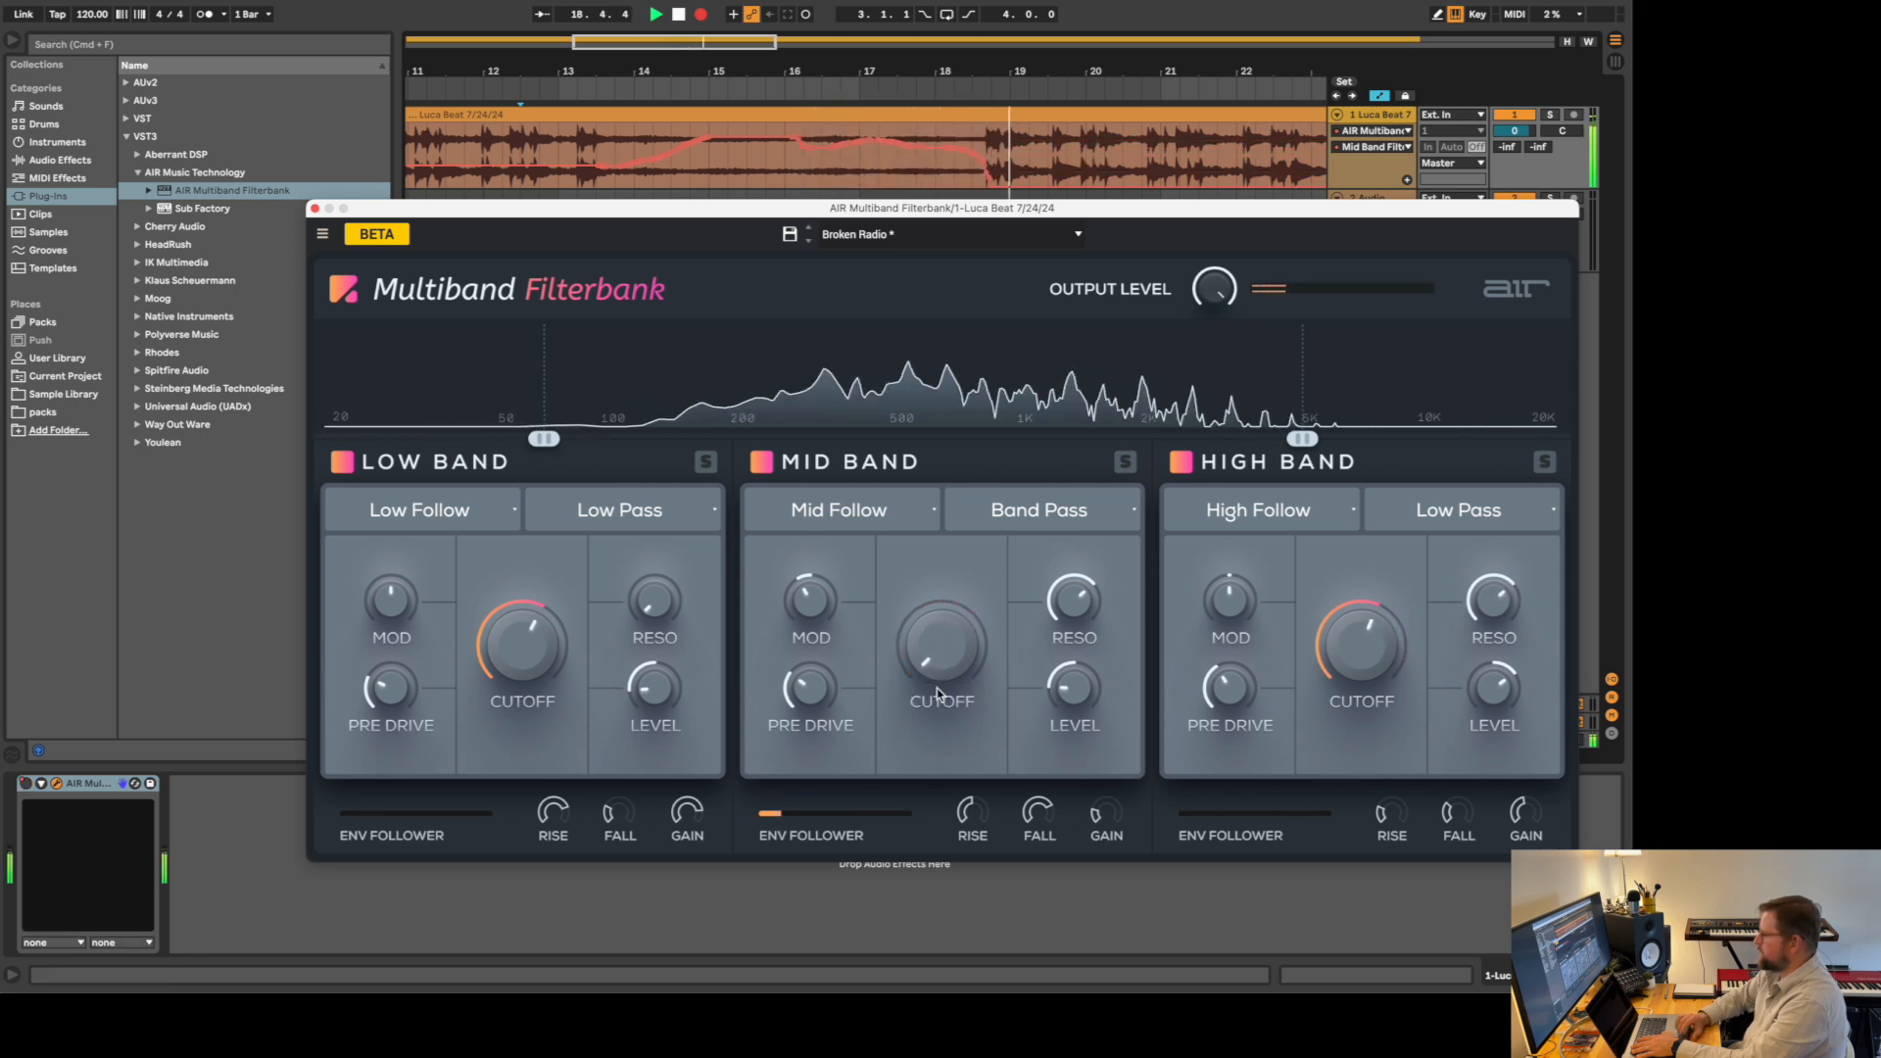
- Play the arrangement from 12.3.1 to review the recorded filter automation through the break
key("space")
left_click(519, 139)
key("space")
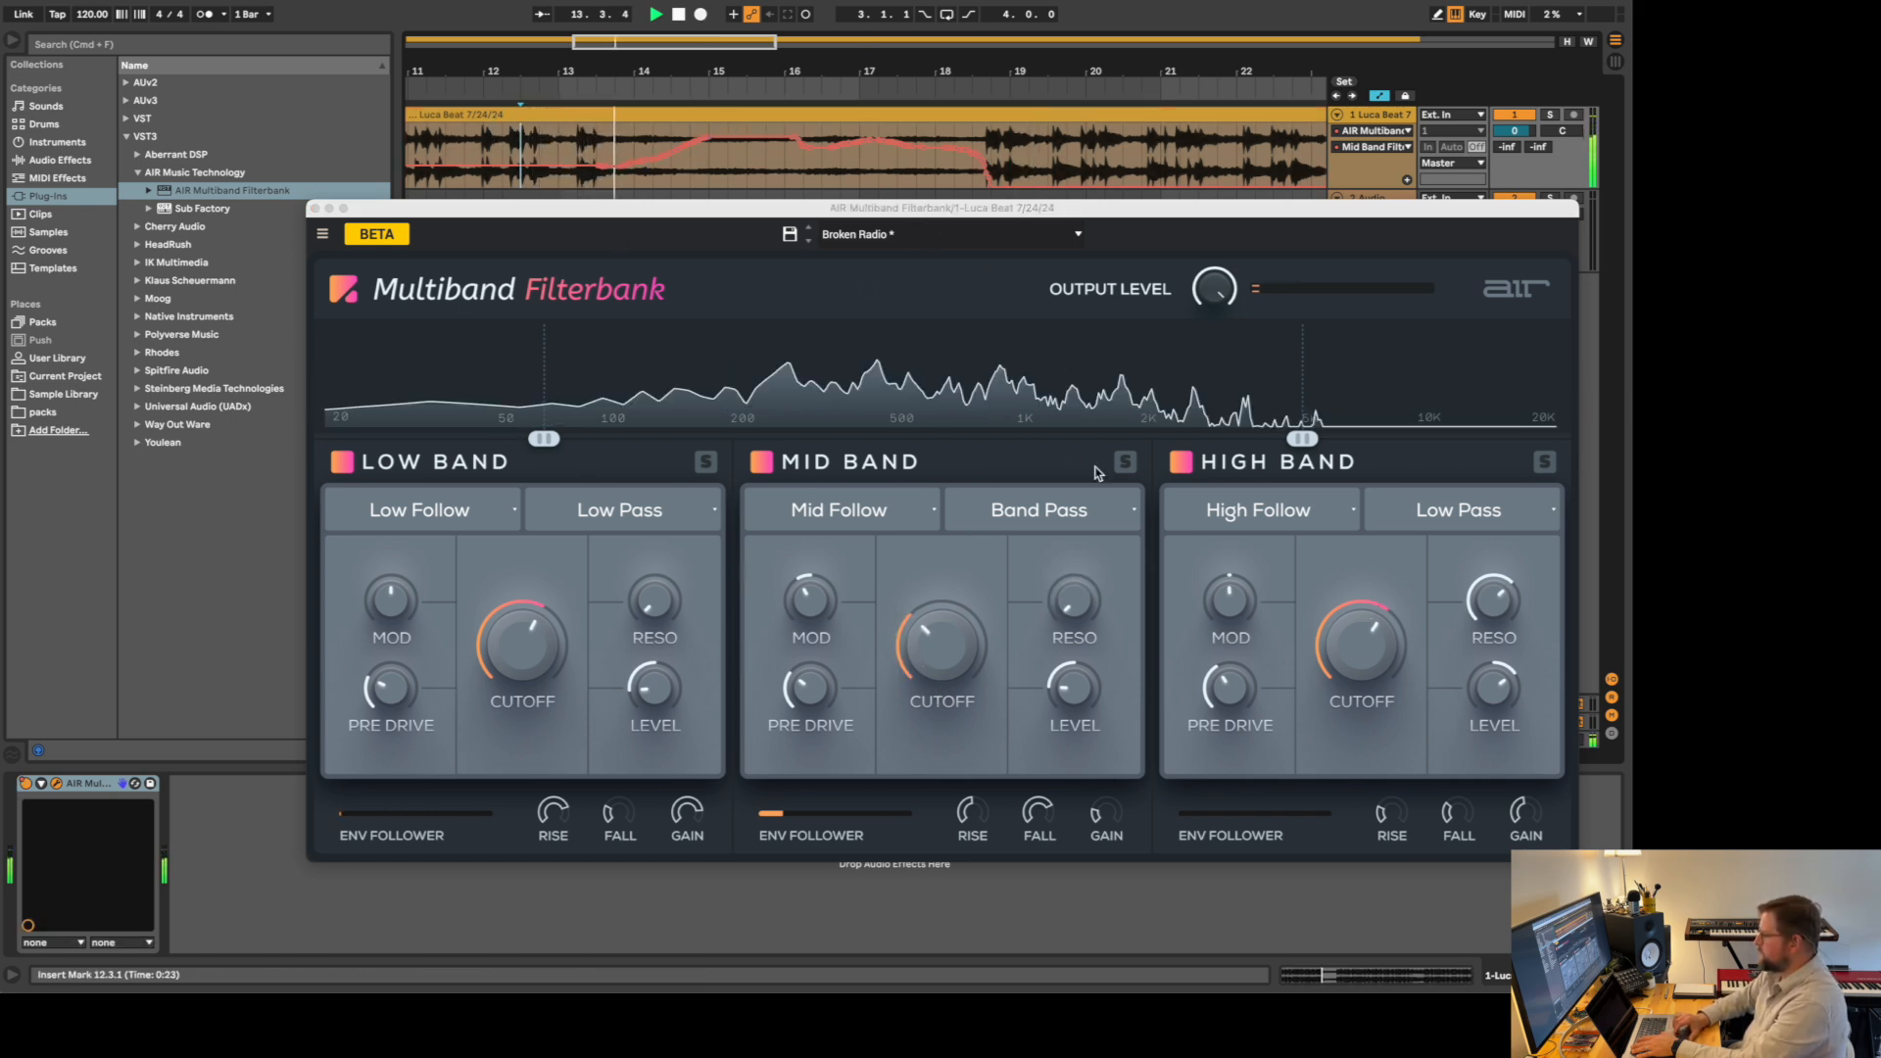
left_click(1393, 824)
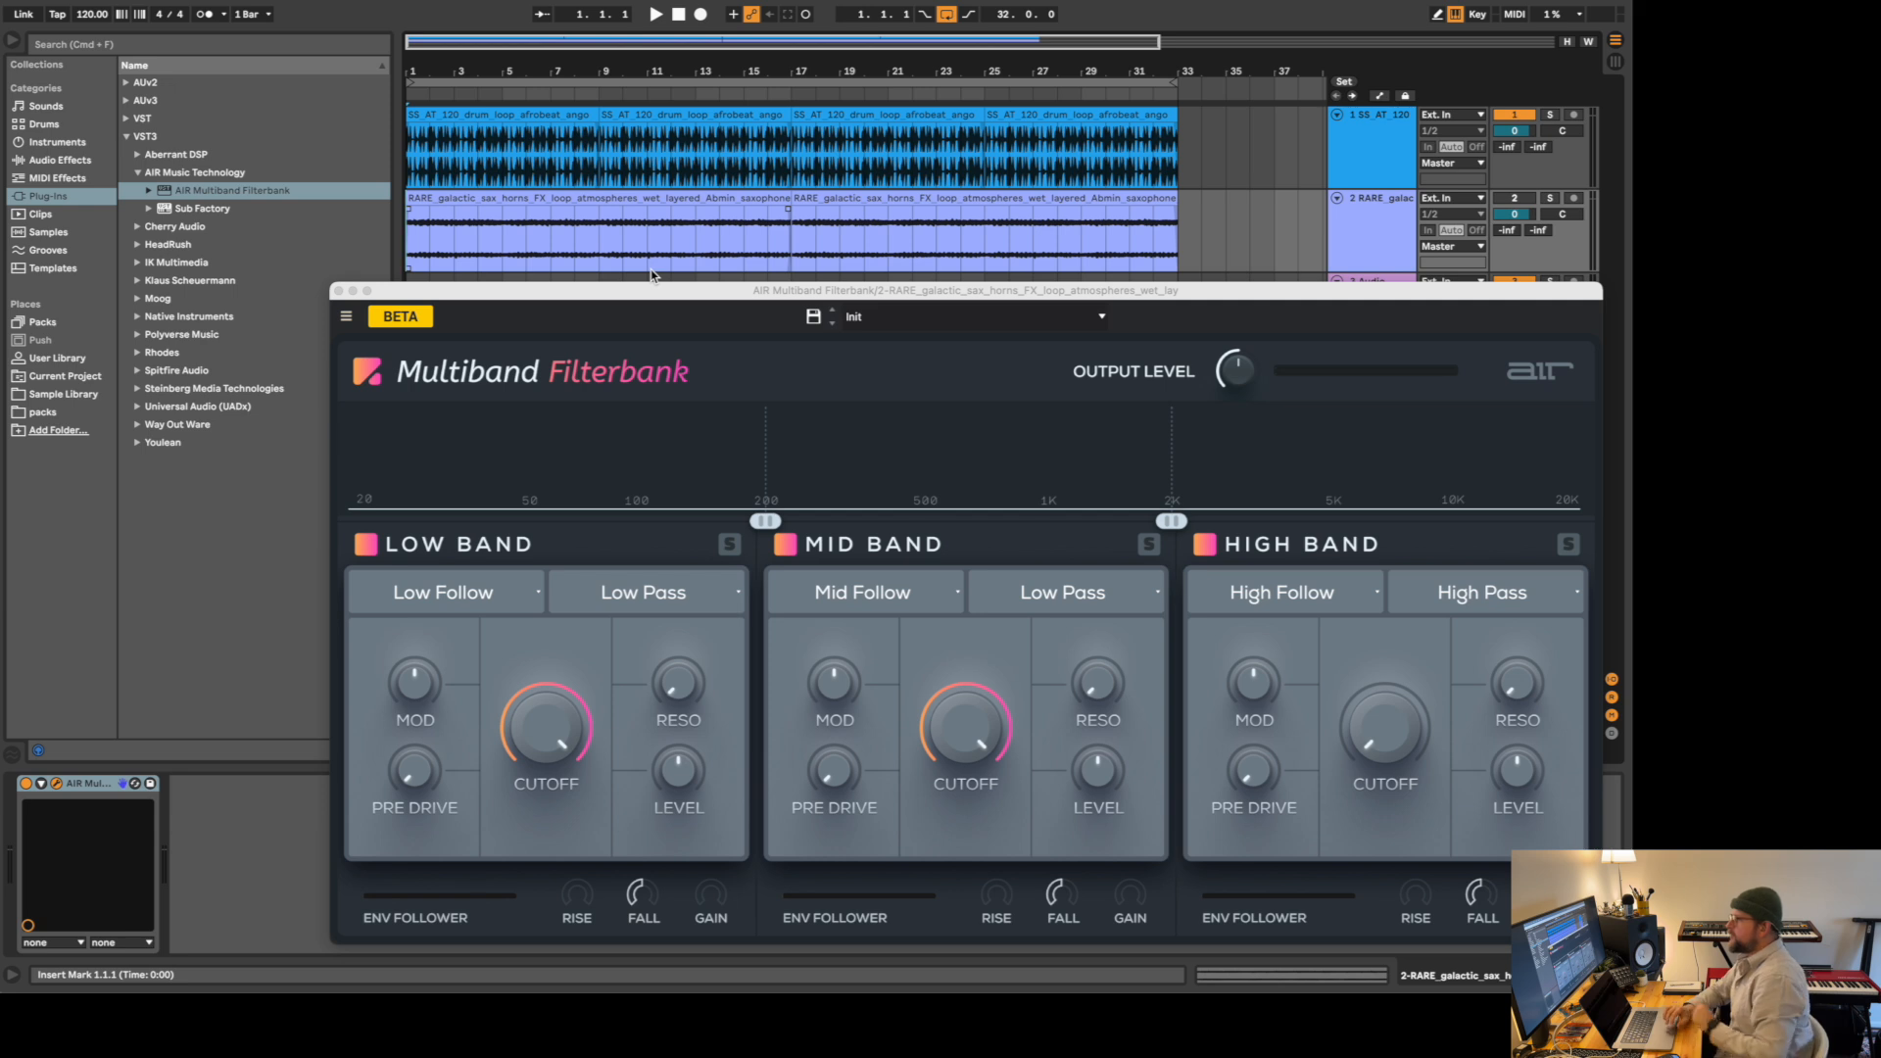
- In the set with the afrobeat drum loop and sax loop, audition each track alone from bar 2, and both together
left_click(431, 165)
key("space")
left_click_drag(631, 326, 632, 292)
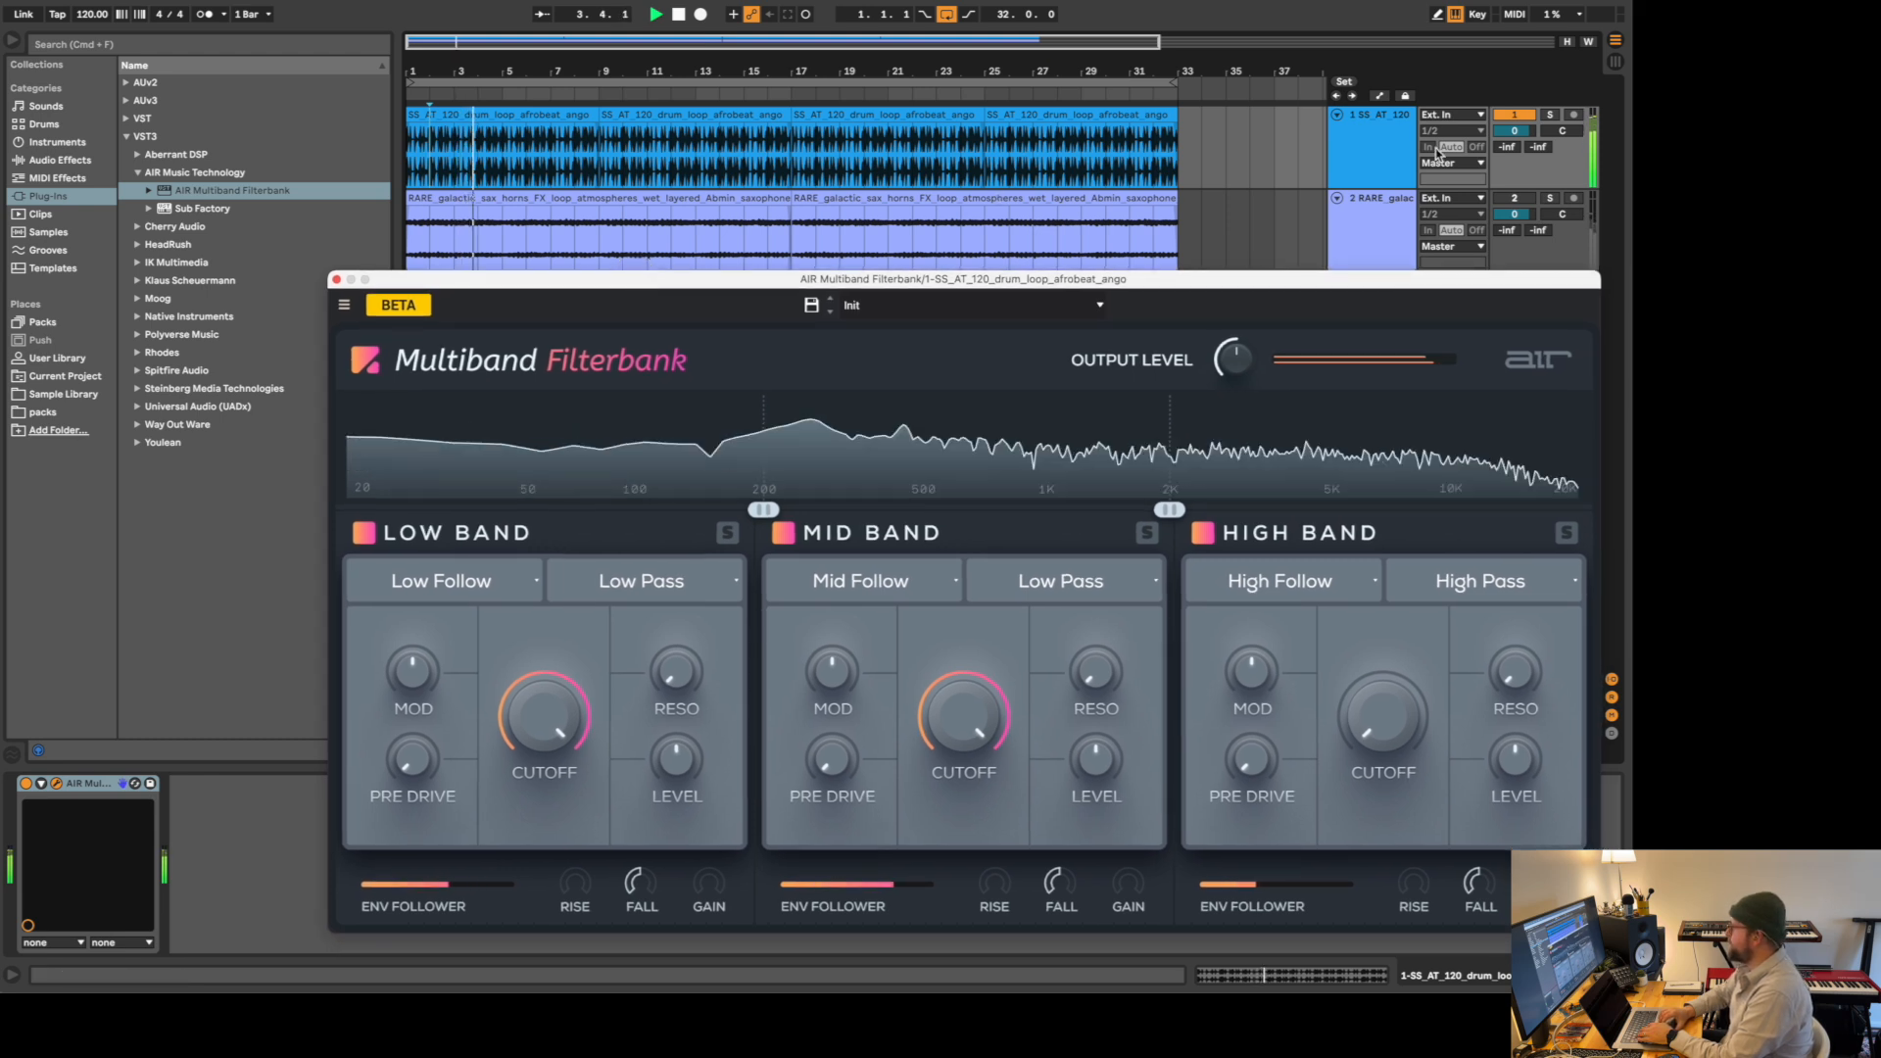
left_click(1521, 199)
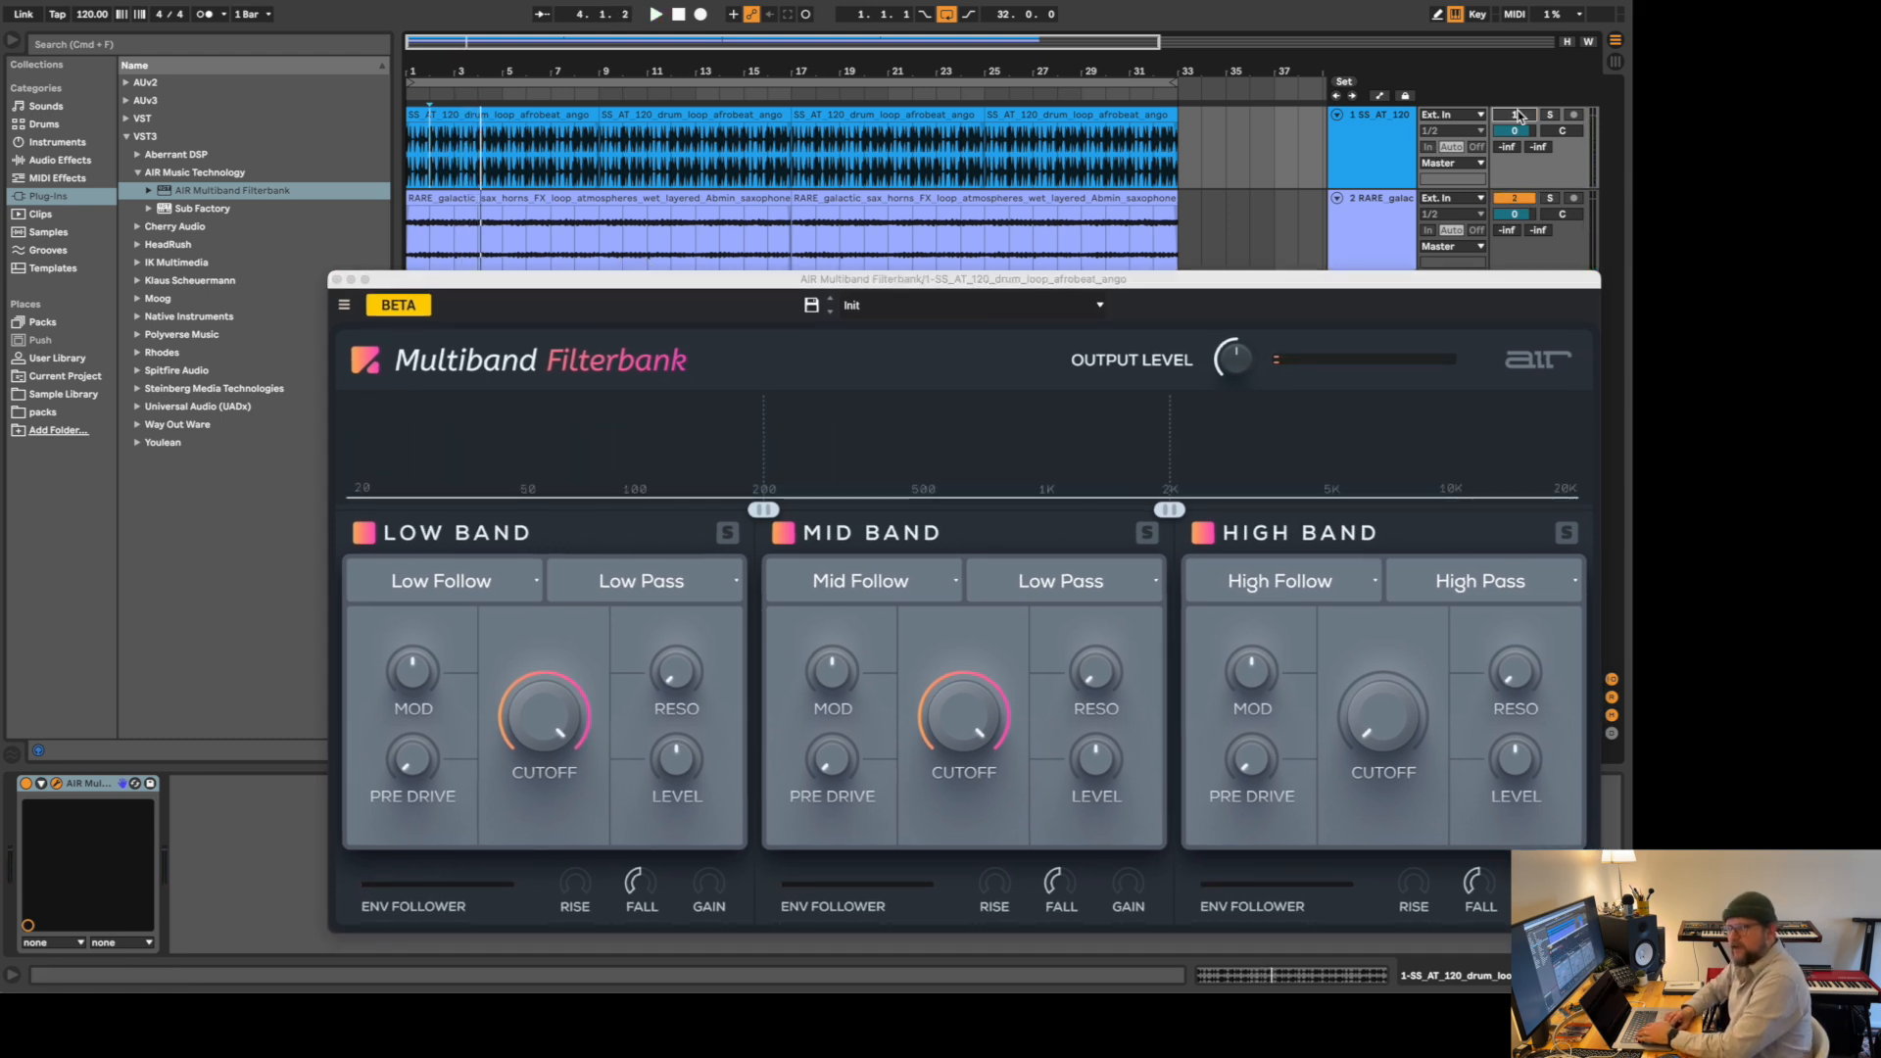
key("space")
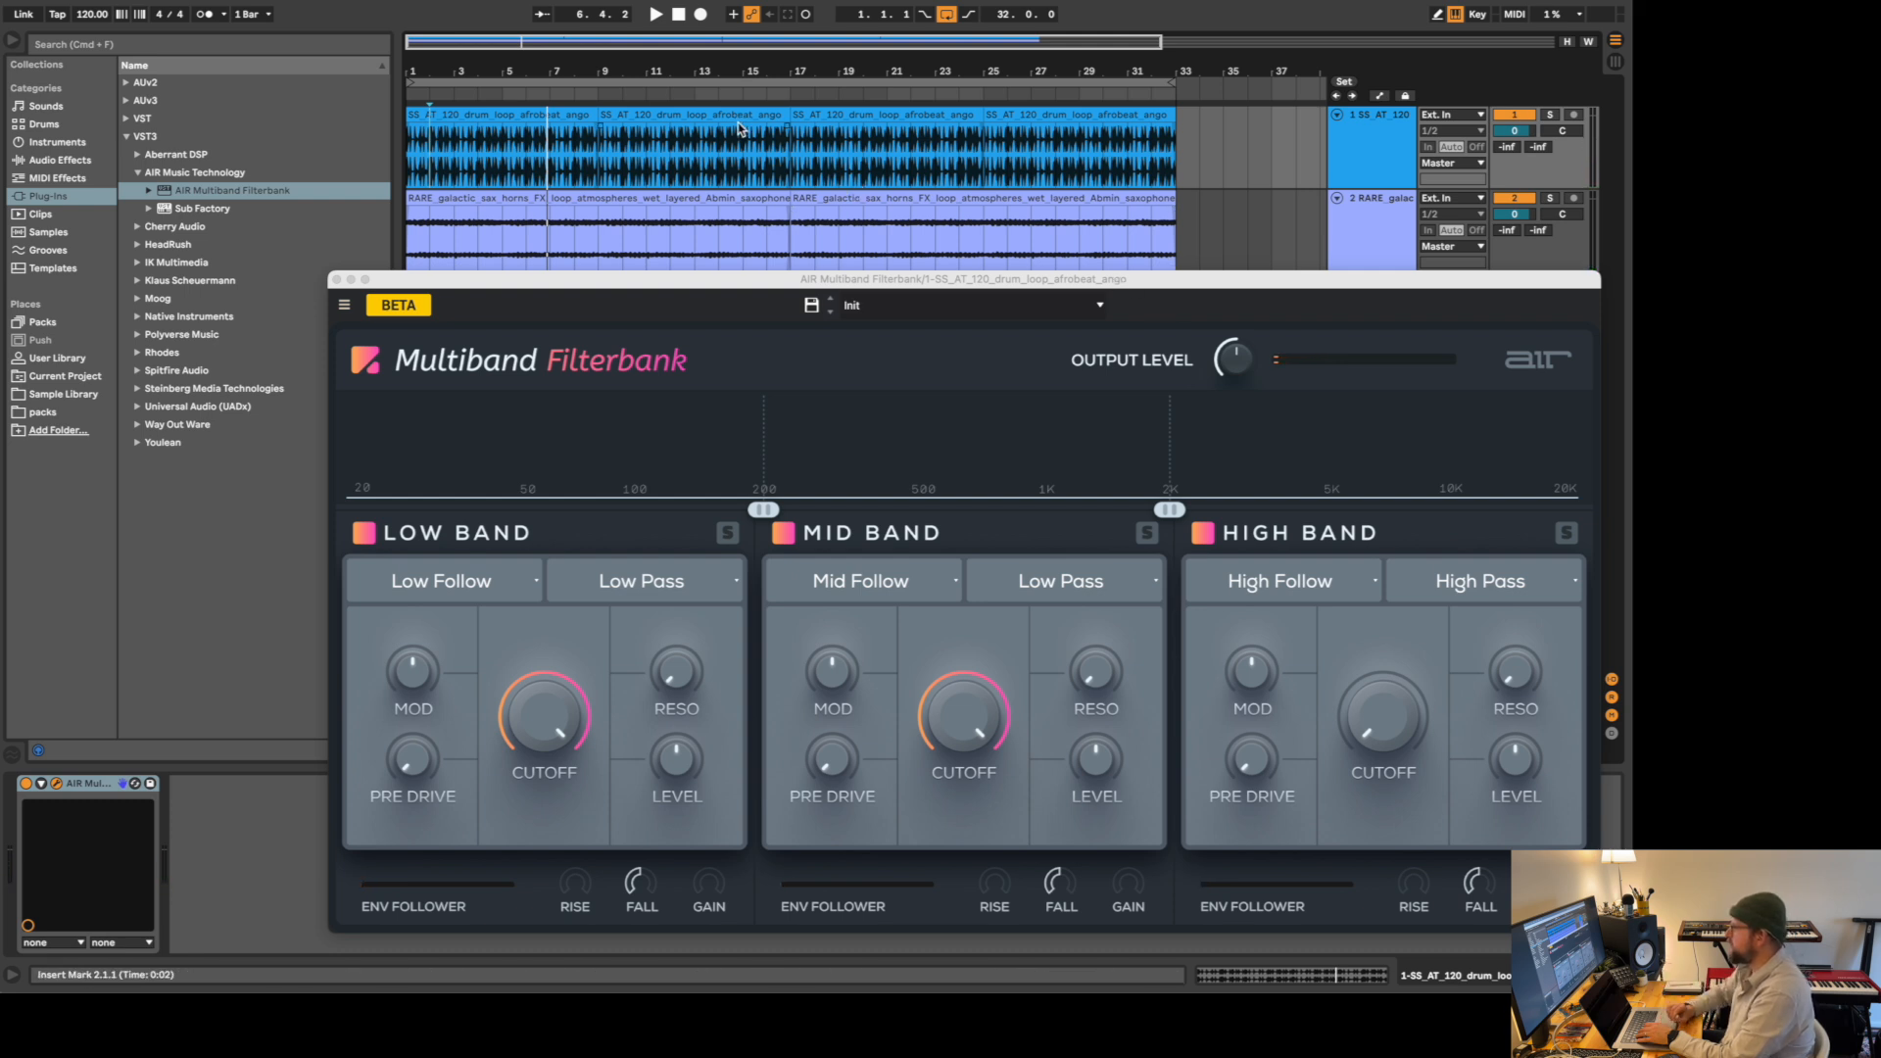
key("space")
left_click(1357, 240)
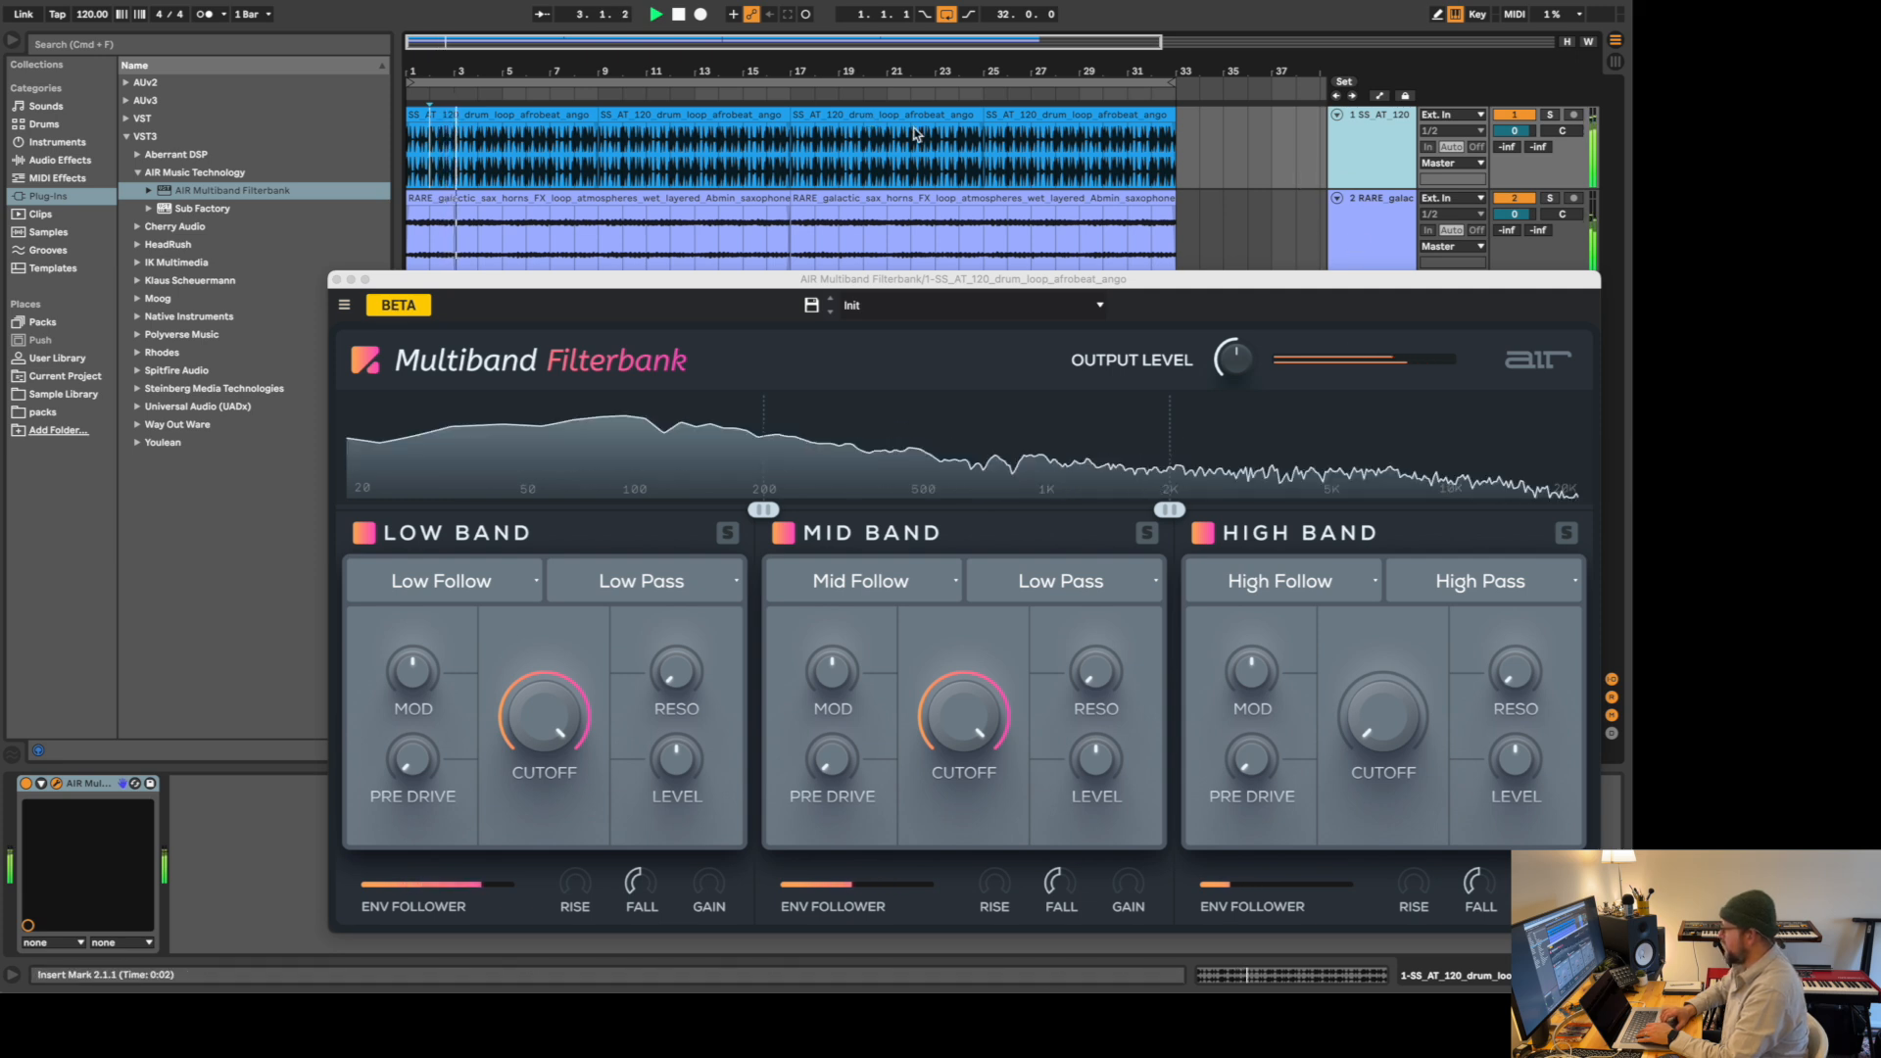
- On the drum loop, set the high band's cutoff to about 2.02 kHz with strong resonance and move the mid/high crossover up slightly
left_click_drag(980, 280, 981, 288)
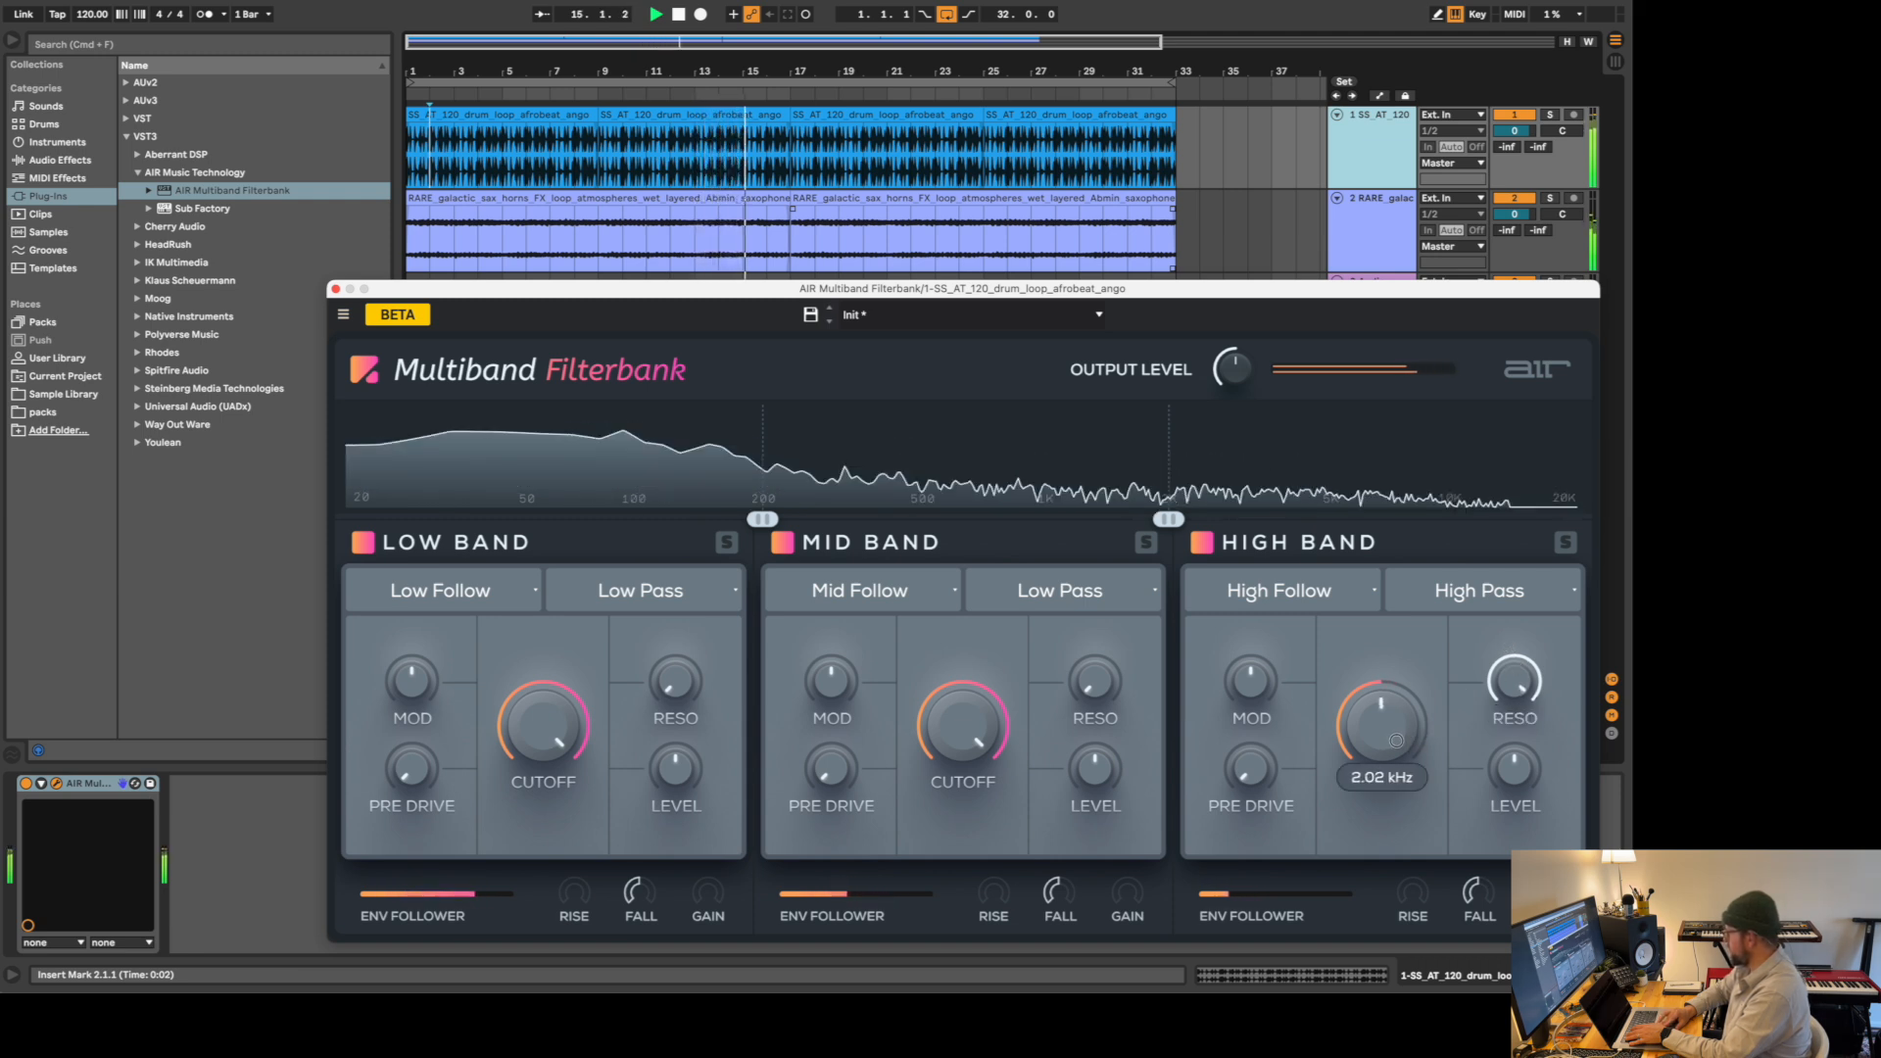
left_click_drag(1396, 740, 1400, 744)
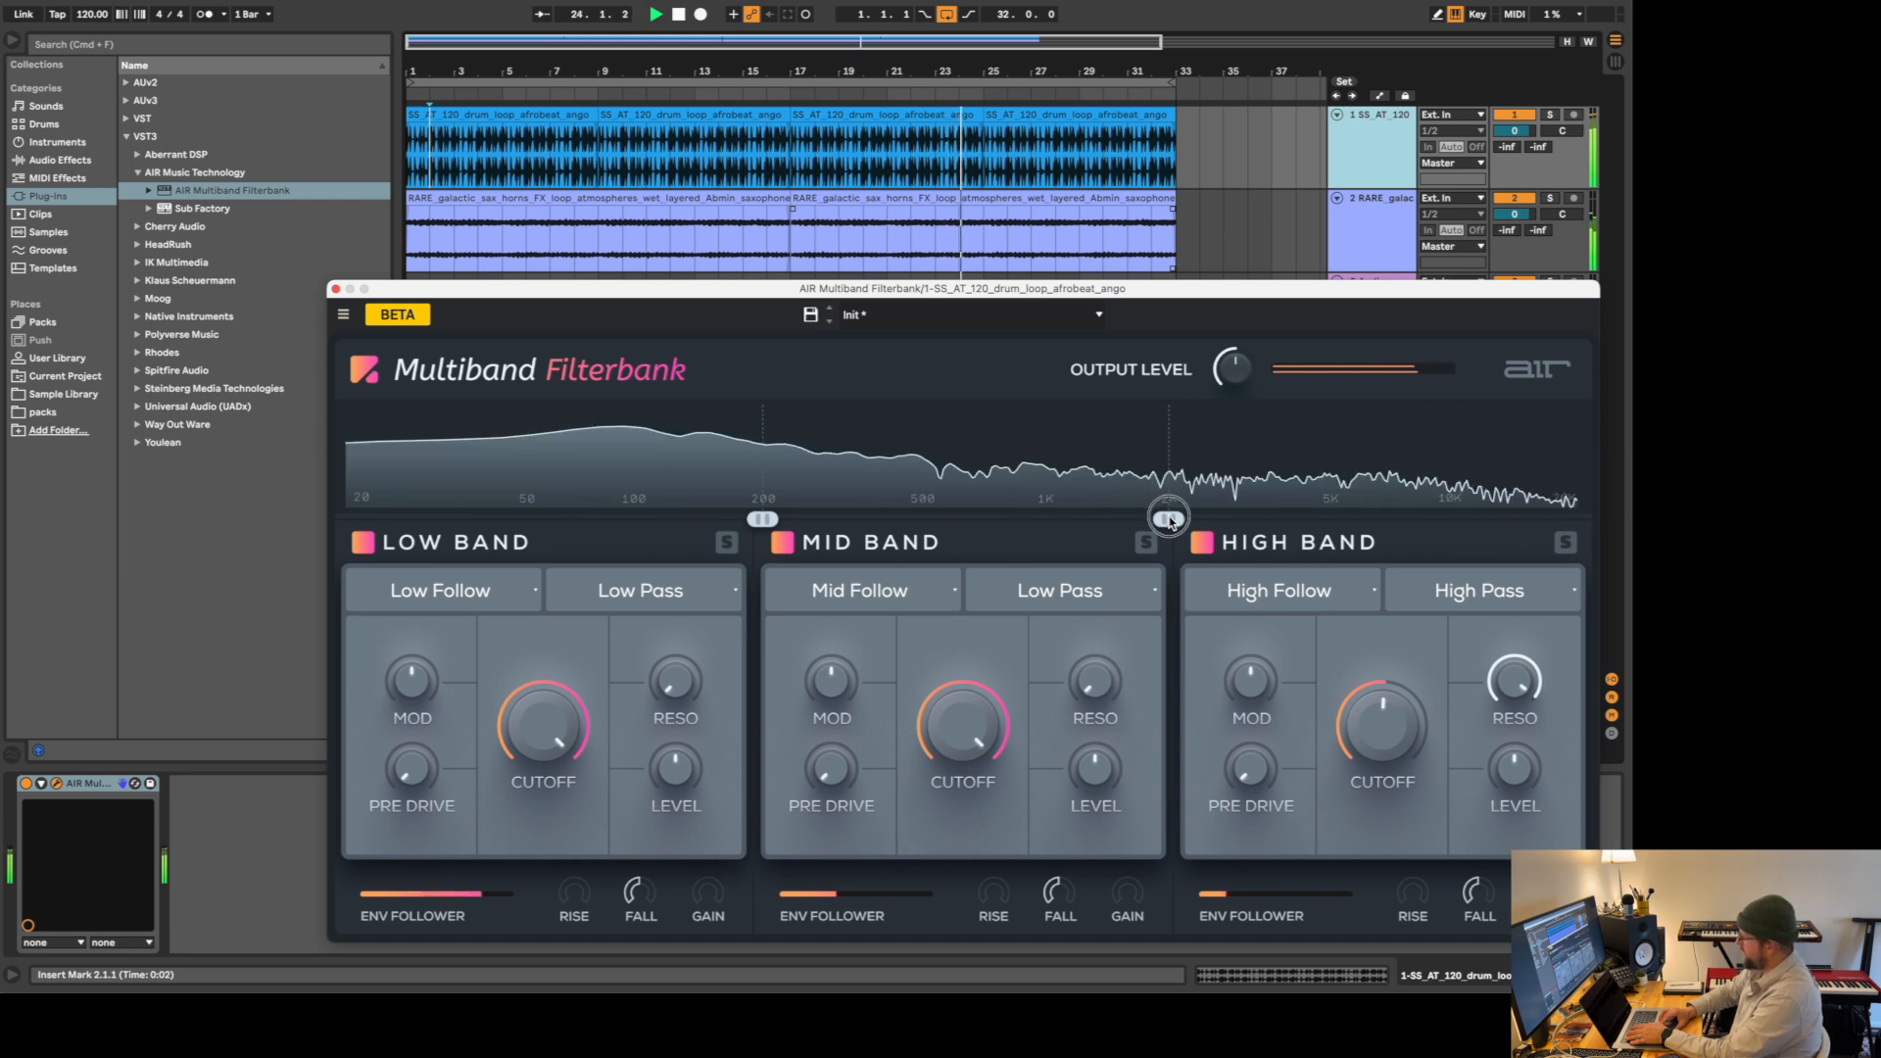
left_click_drag(1167, 520, 1226, 526)
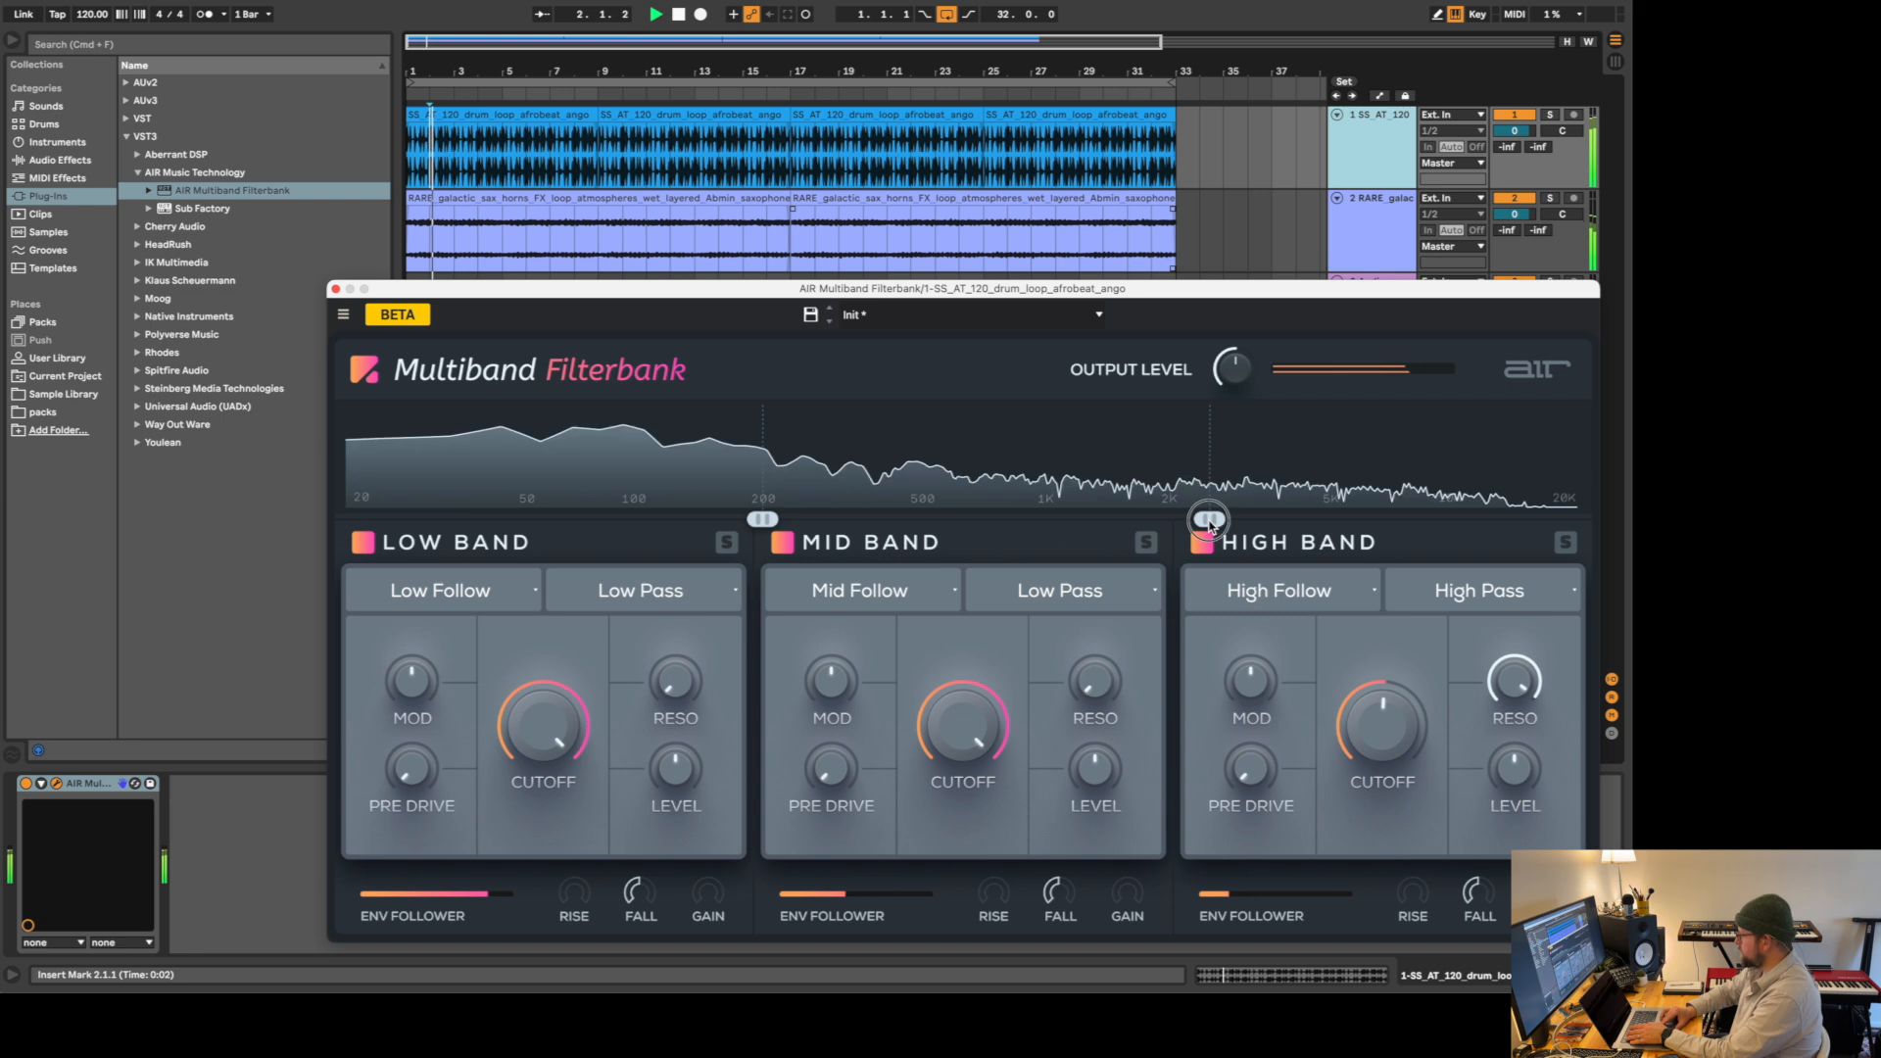
left_click_drag(1210, 522, 1212, 522)
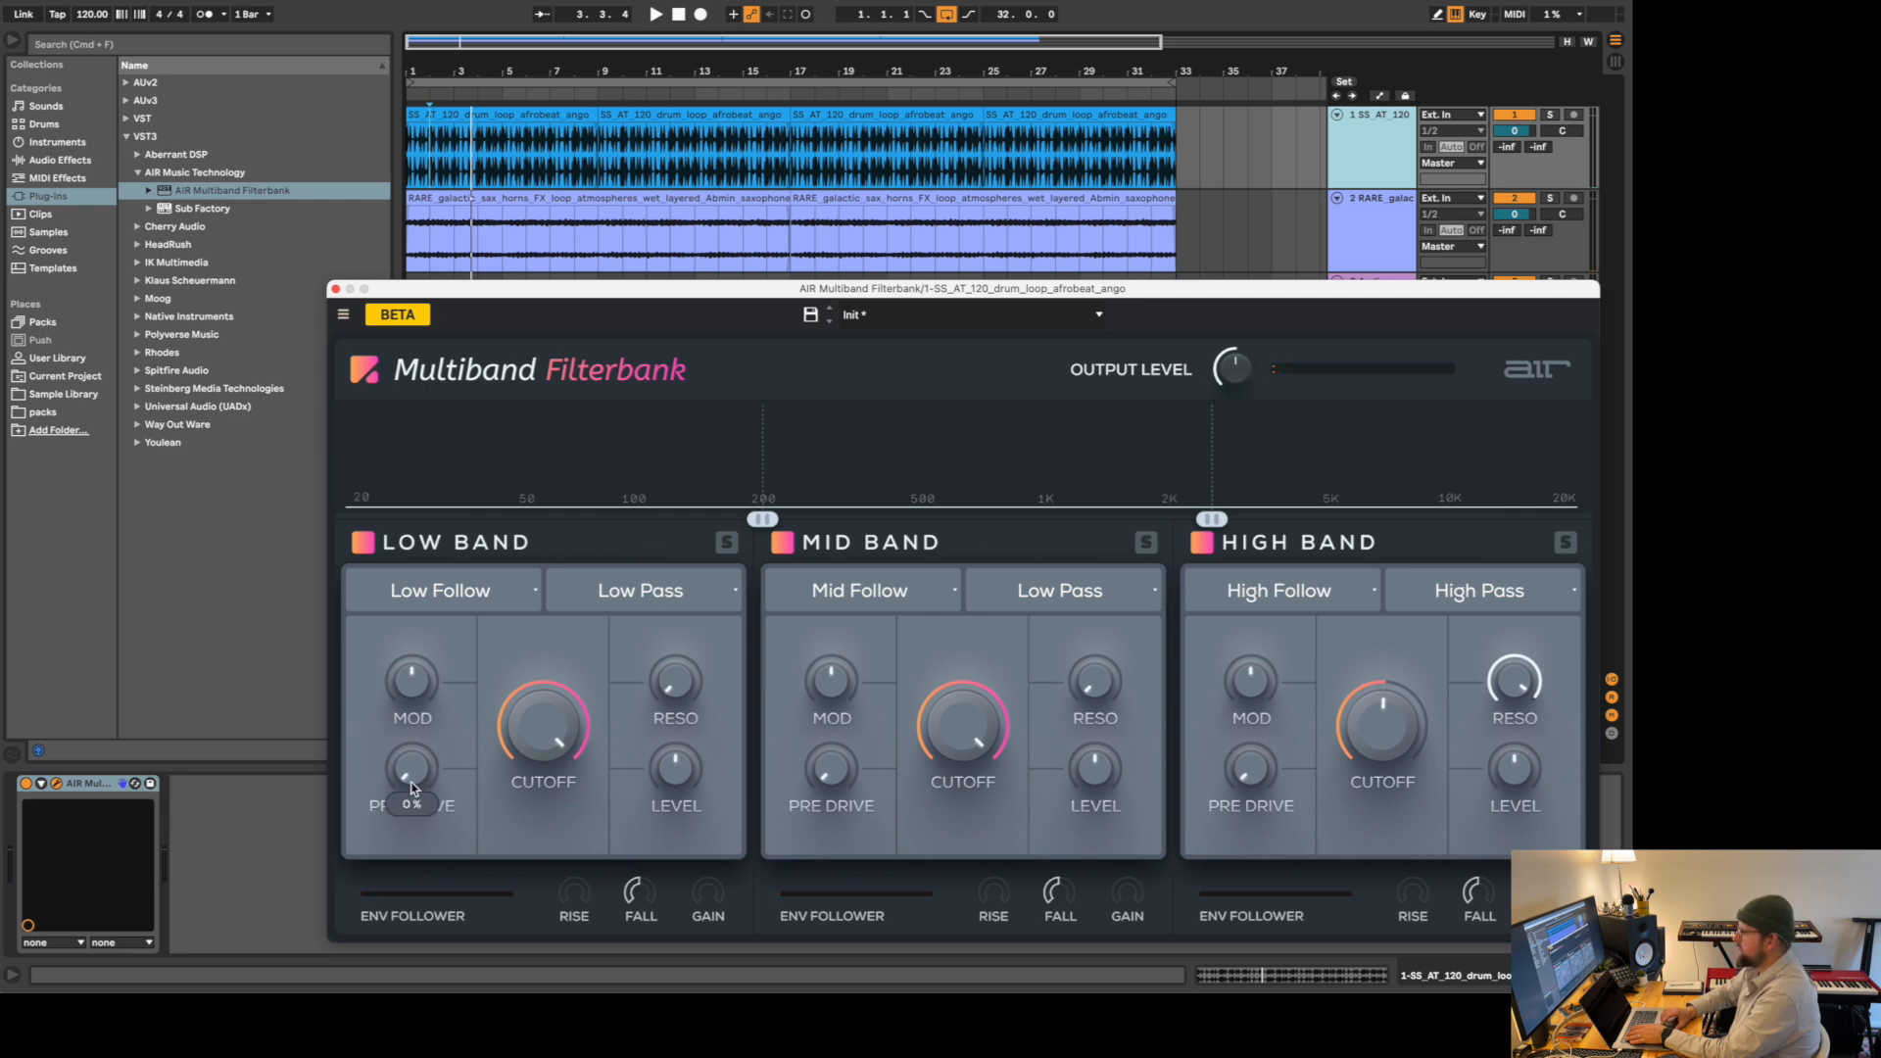
- During playback, raise the drum loop's low band pre-drive to about half and lower that band's cutoff to about 826 Hz
key("space")
left_click_drag(411, 788, 406, 691)
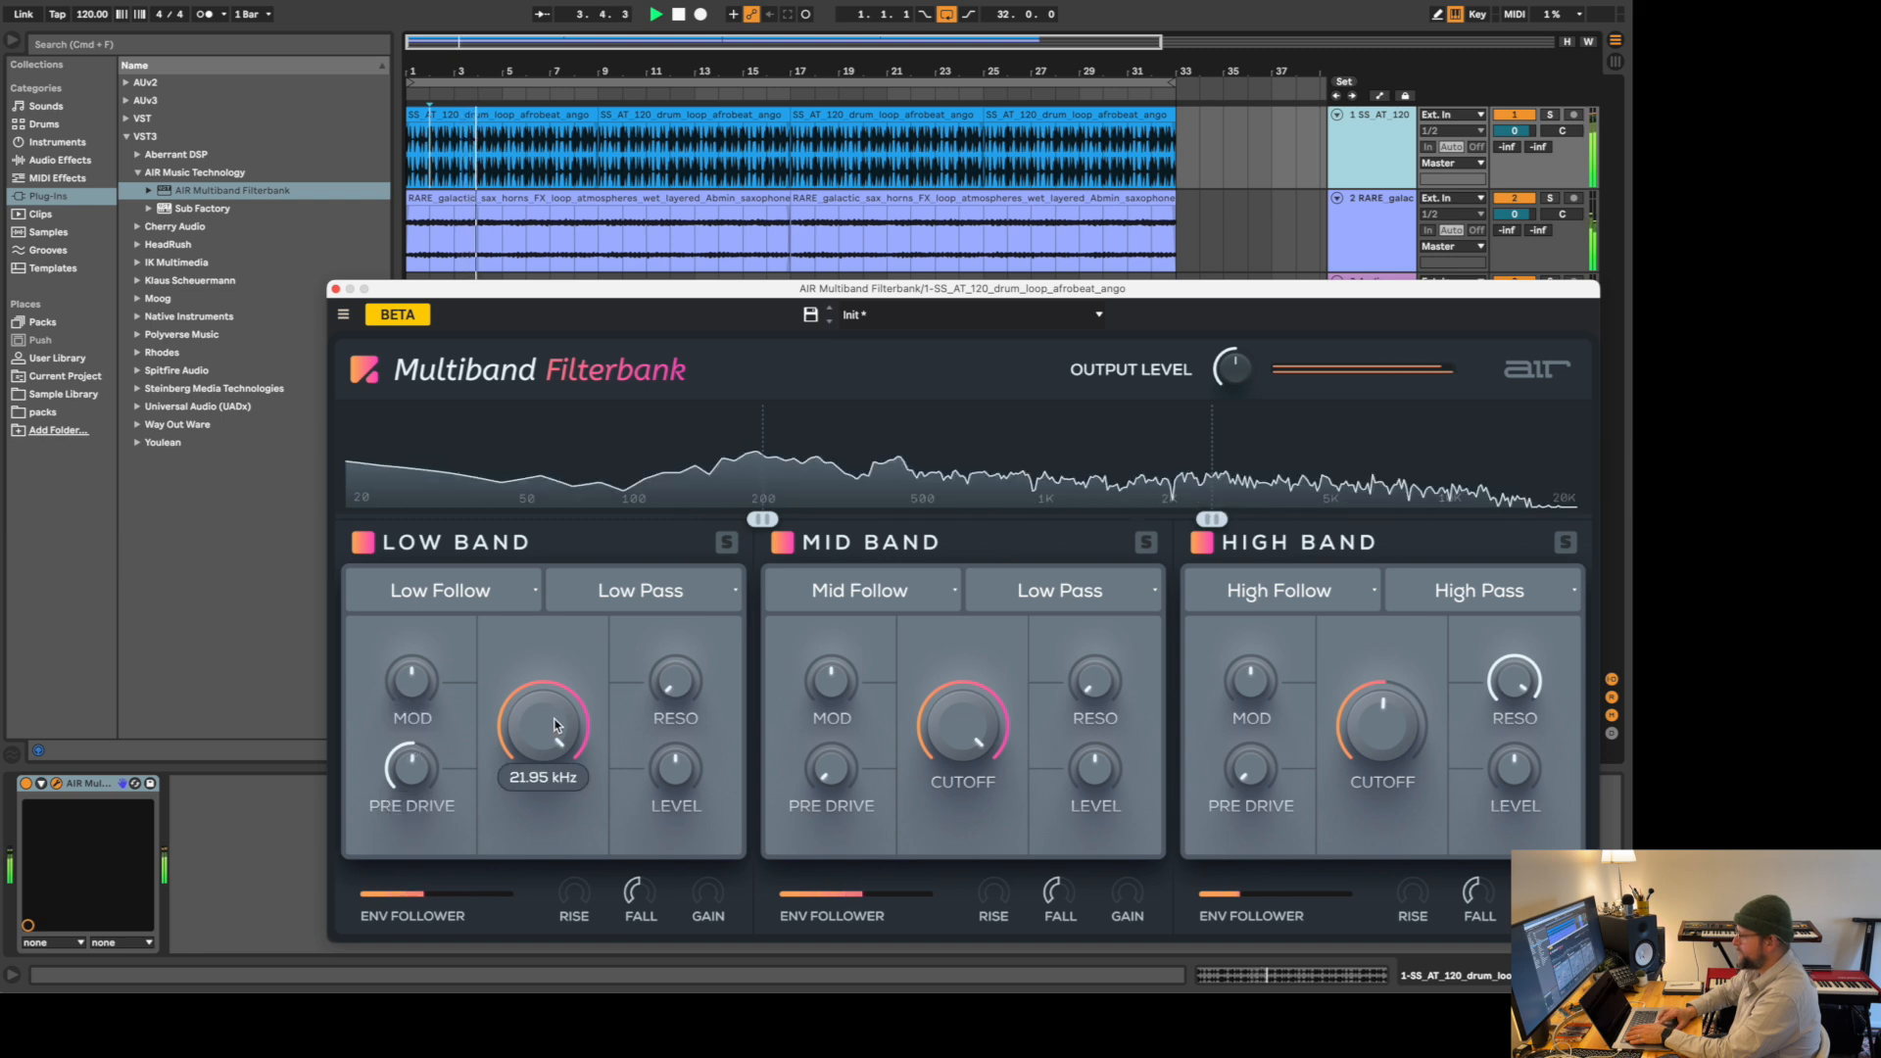
left_click_drag(554, 725, 549, 807)
- Switch the low band's filter type to Band Pass and set its cutoff to about 197 Hz
left_click(692, 596)
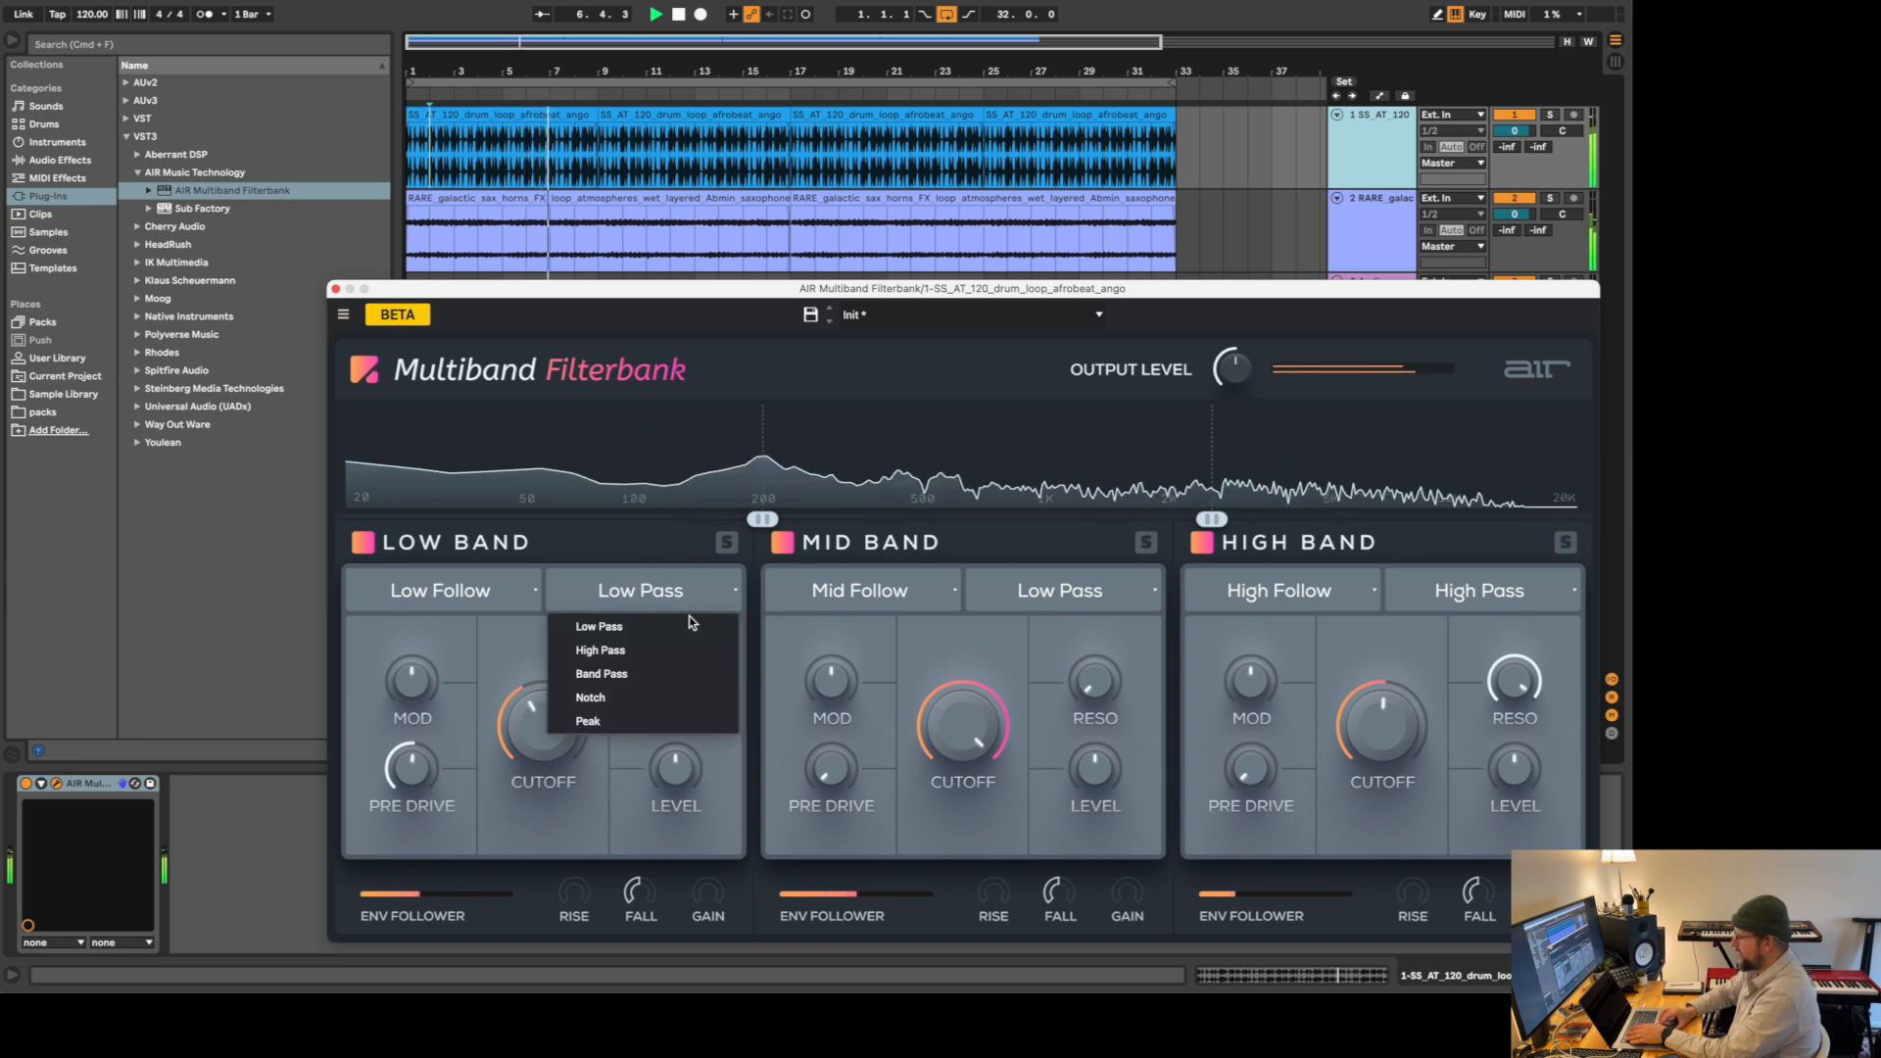
left_click(612, 674)
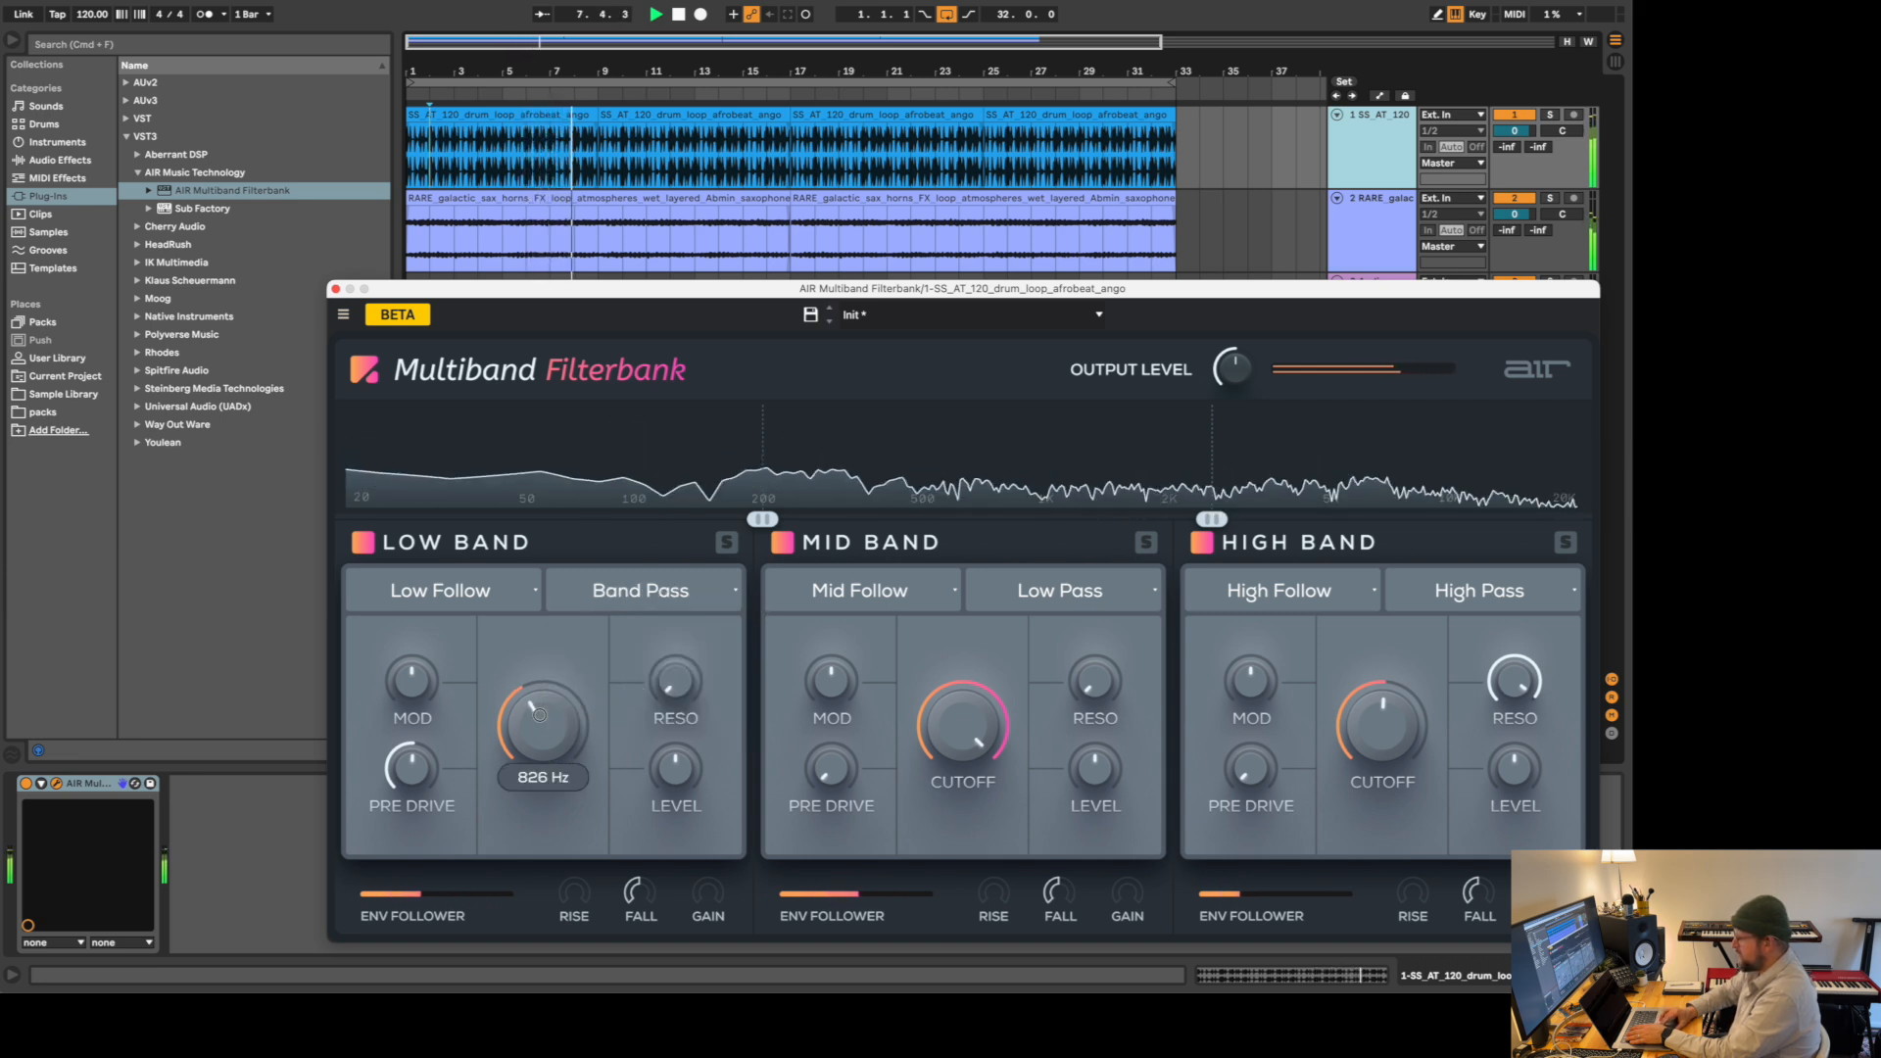
left_click_drag(540, 714, 535, 744)
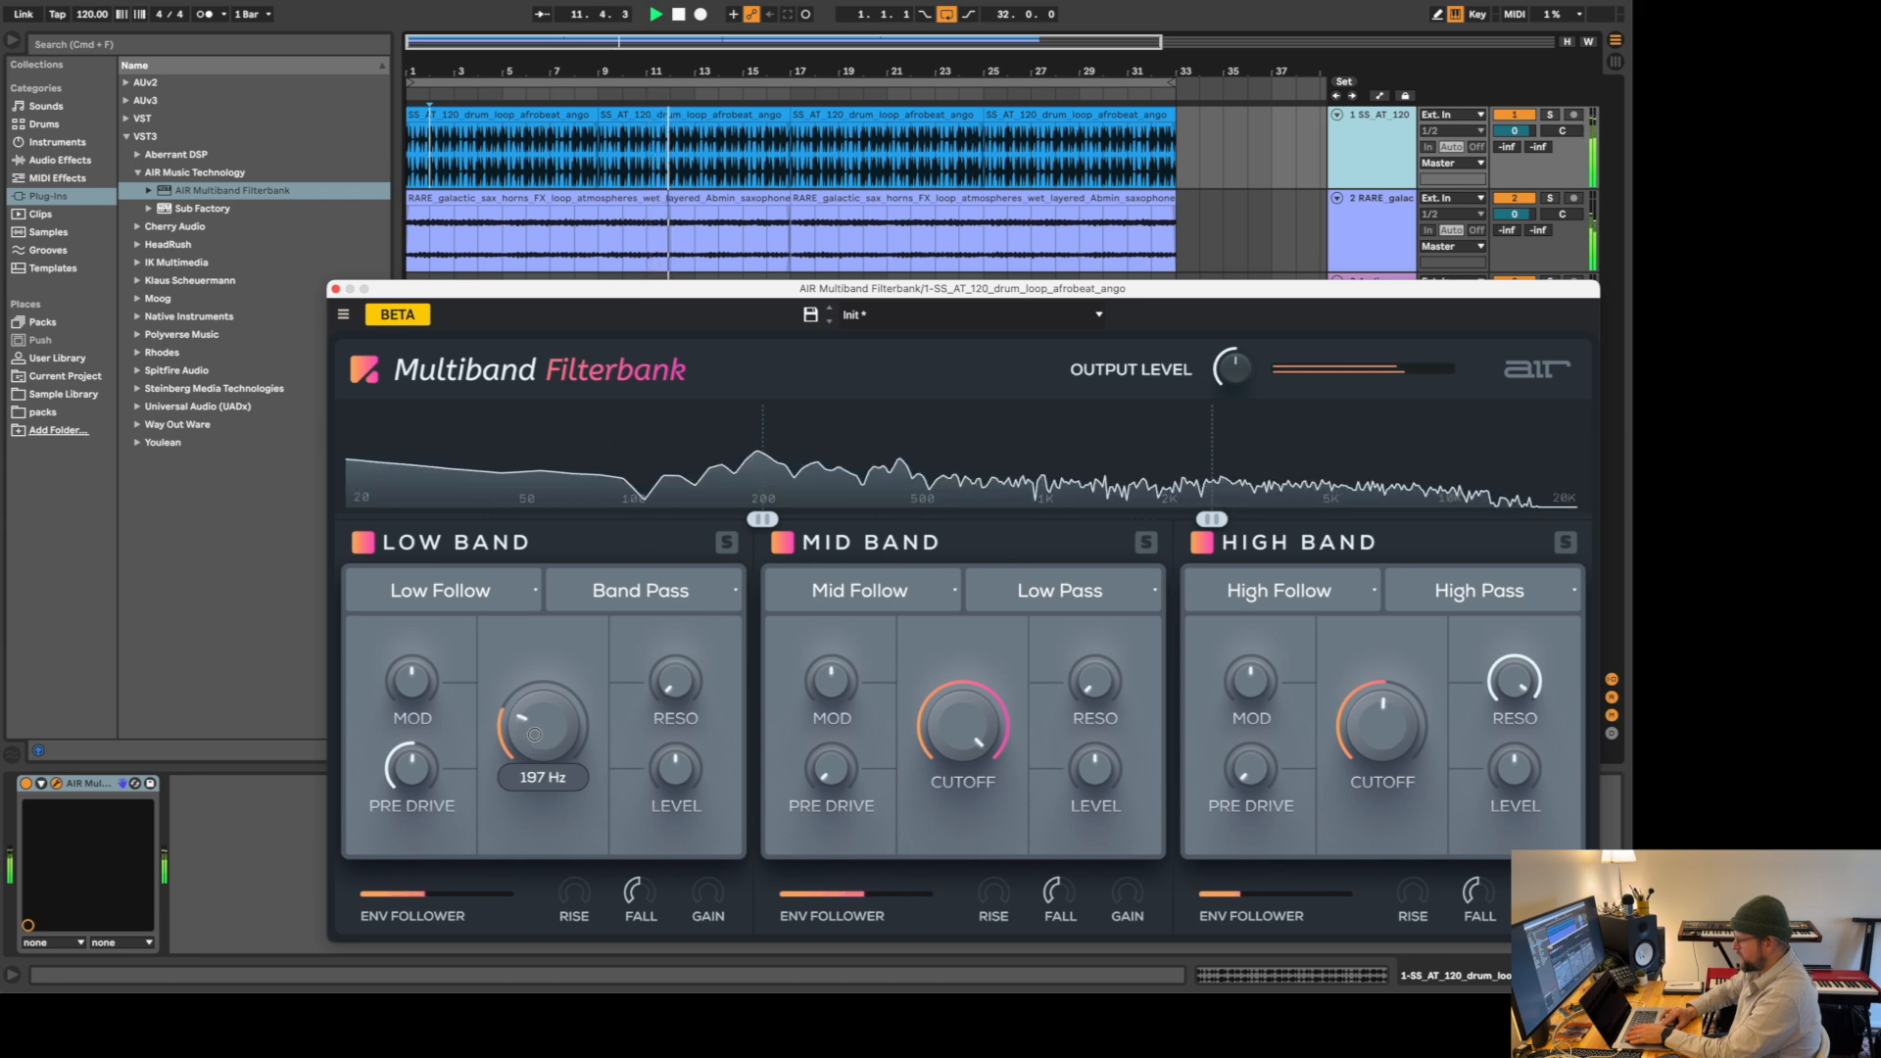
- Raise the low band's level to 2.7 dB and set the mid band's modulation to 10%
mouse_move(665, 766)
left_click_drag(665, 766, 657, 737)
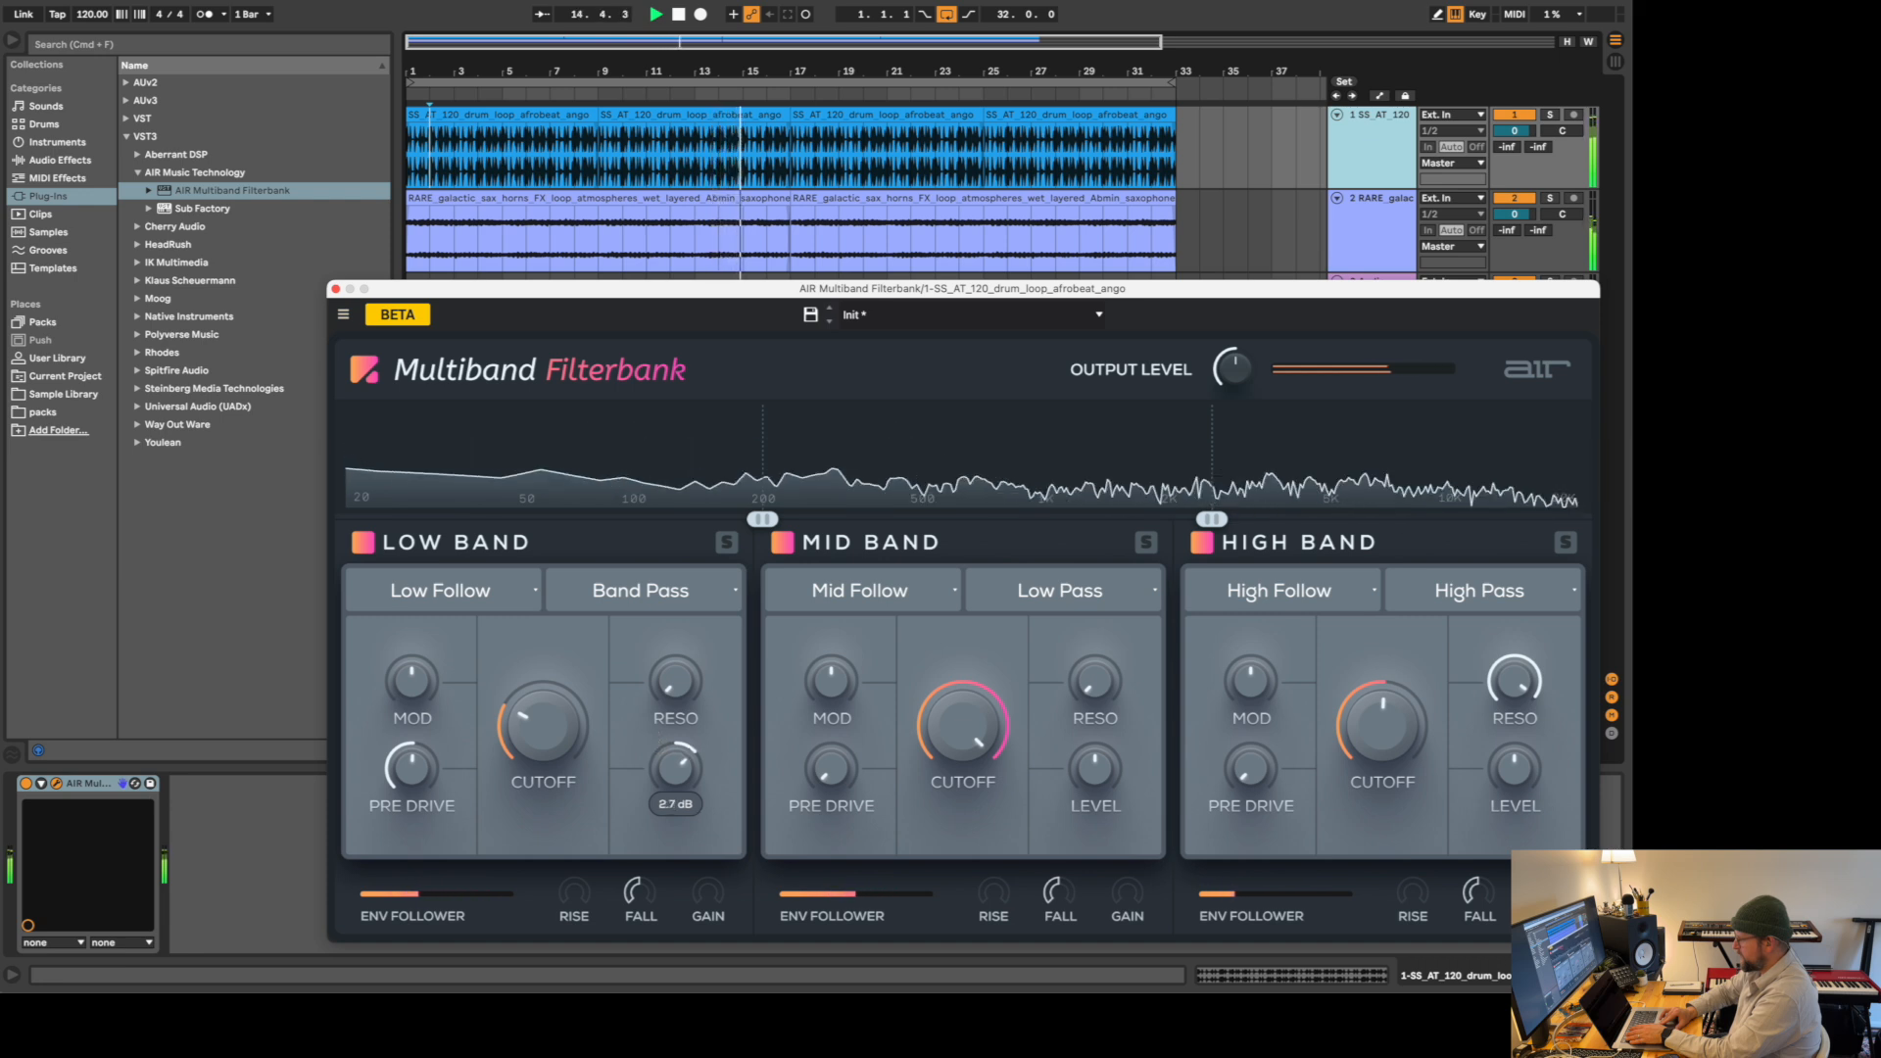
mouse_move(834, 684)
left_mouse_down()
mouse_move(834, 658)
mouse_move(839, 678)
left_mouse_up()
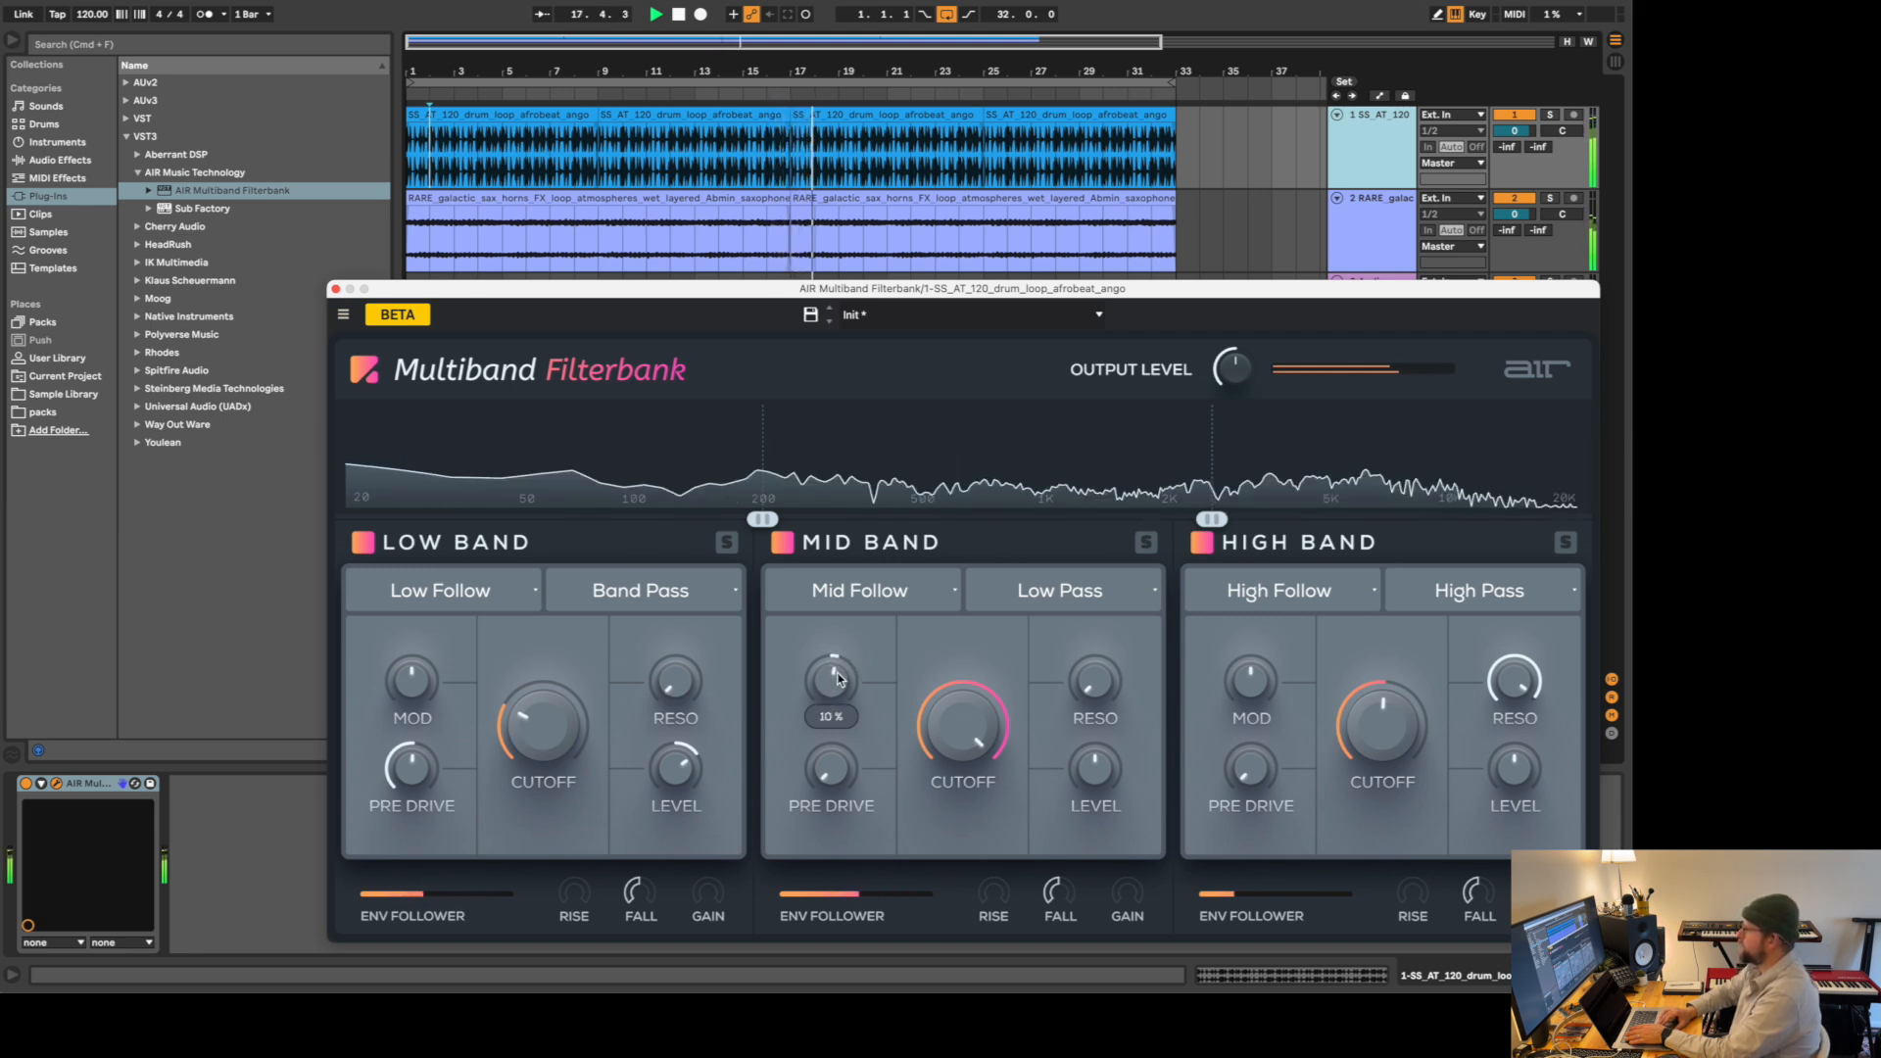
- Compare the drum loop with the Filterbank bypassed and active while the sax track is muted, and raise the low band's level to 4.0 dB
key("space")
key("space")
left_click(26, 787)
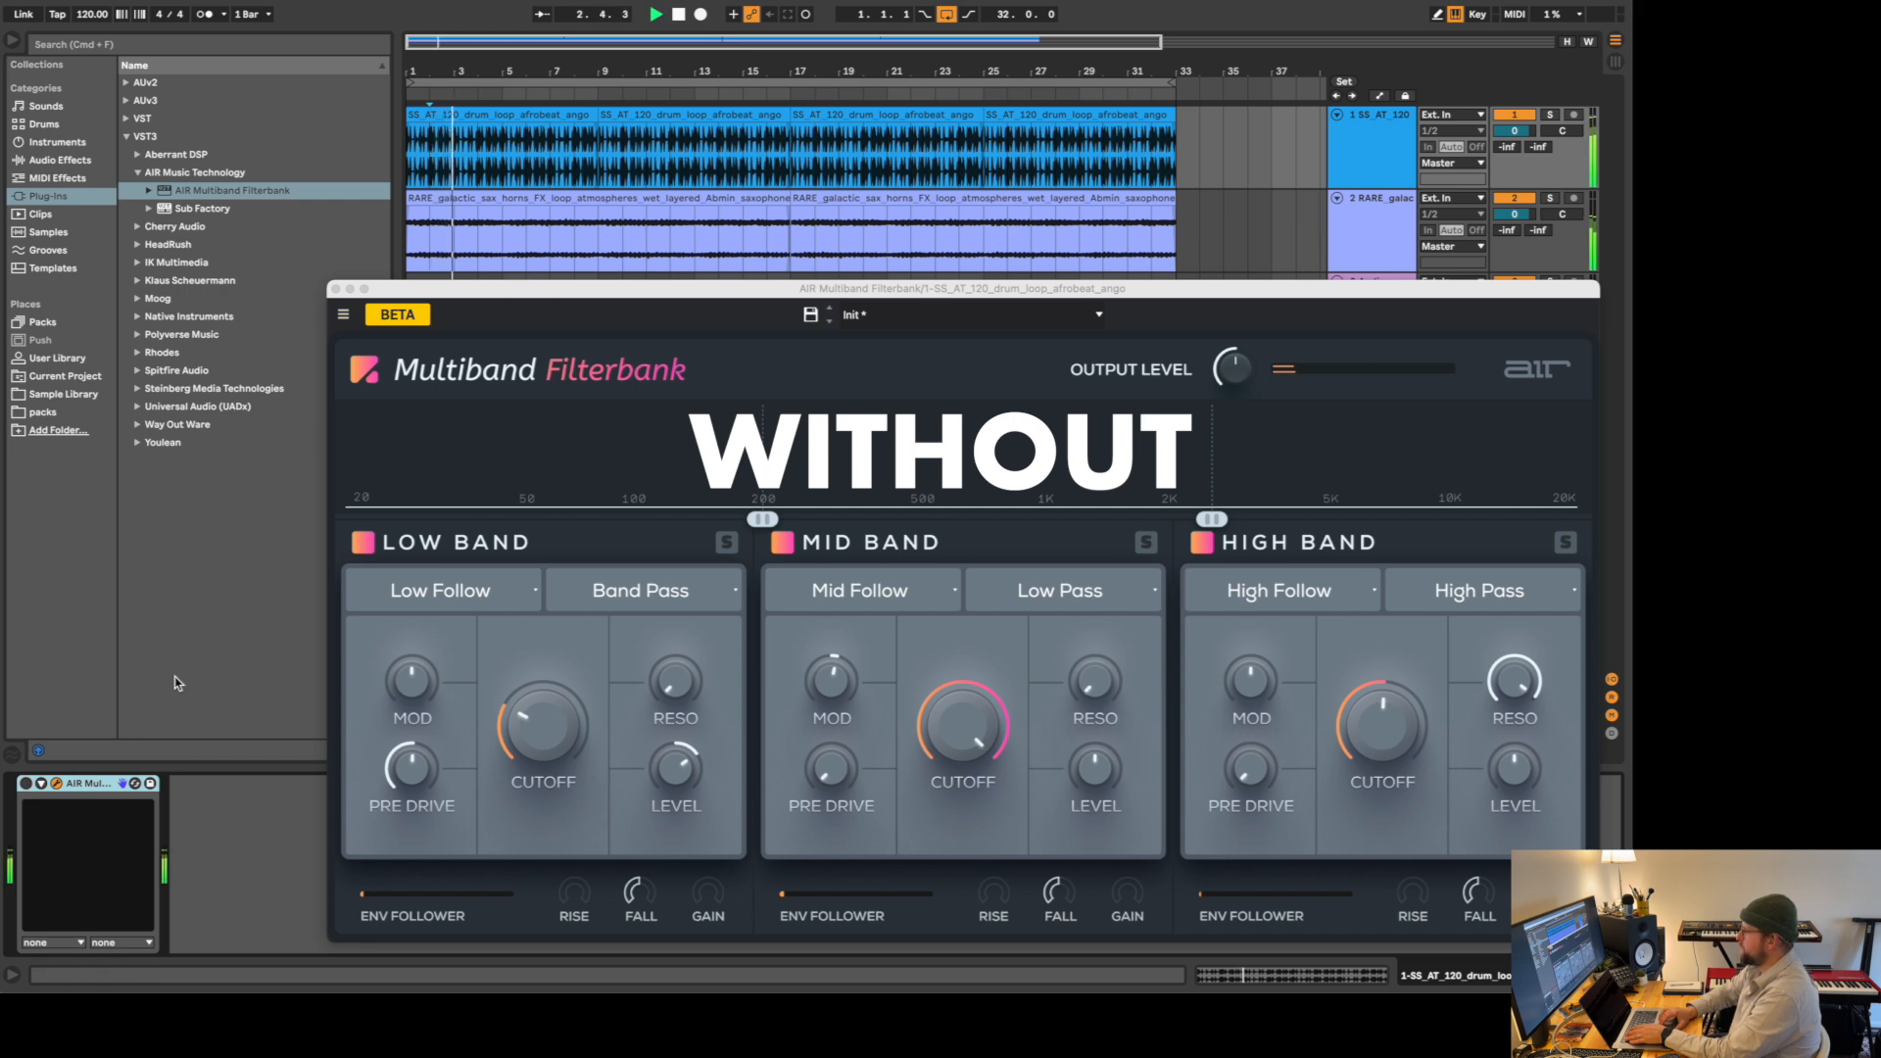
left_click(1519, 200)
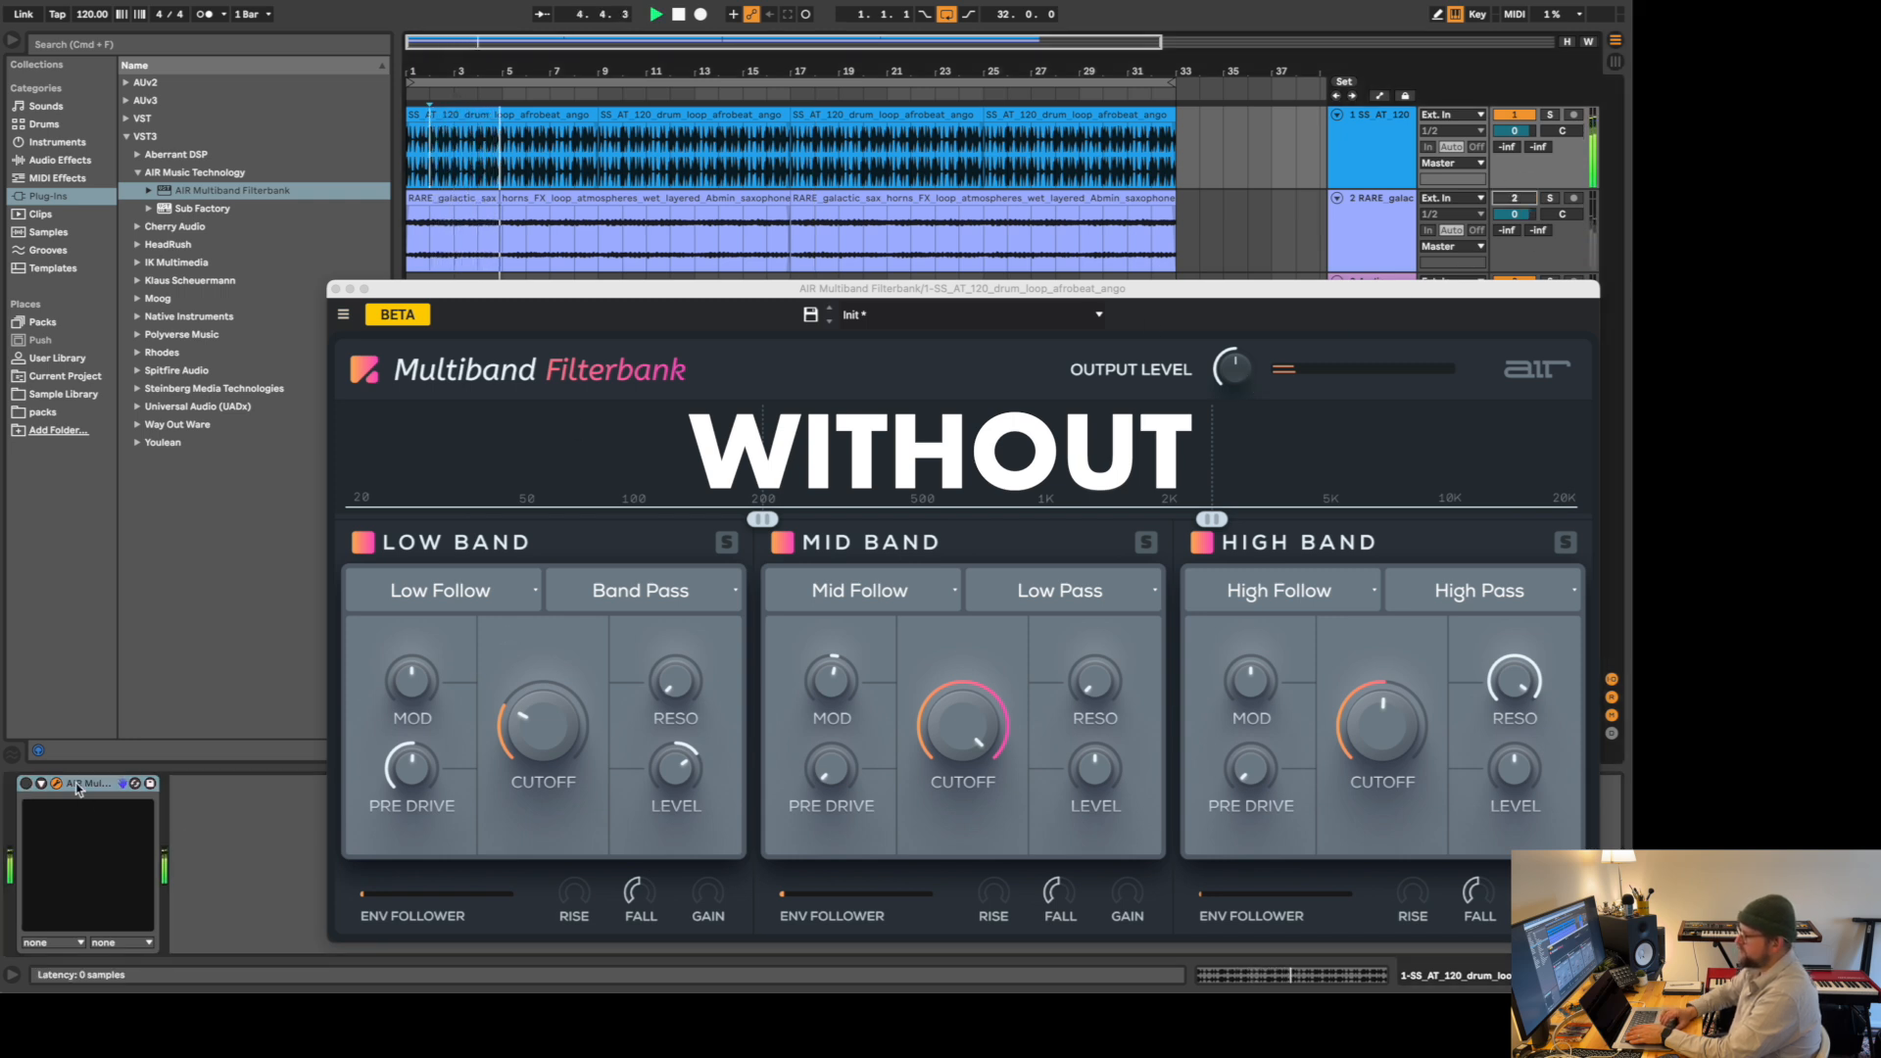
left_click(27, 783)
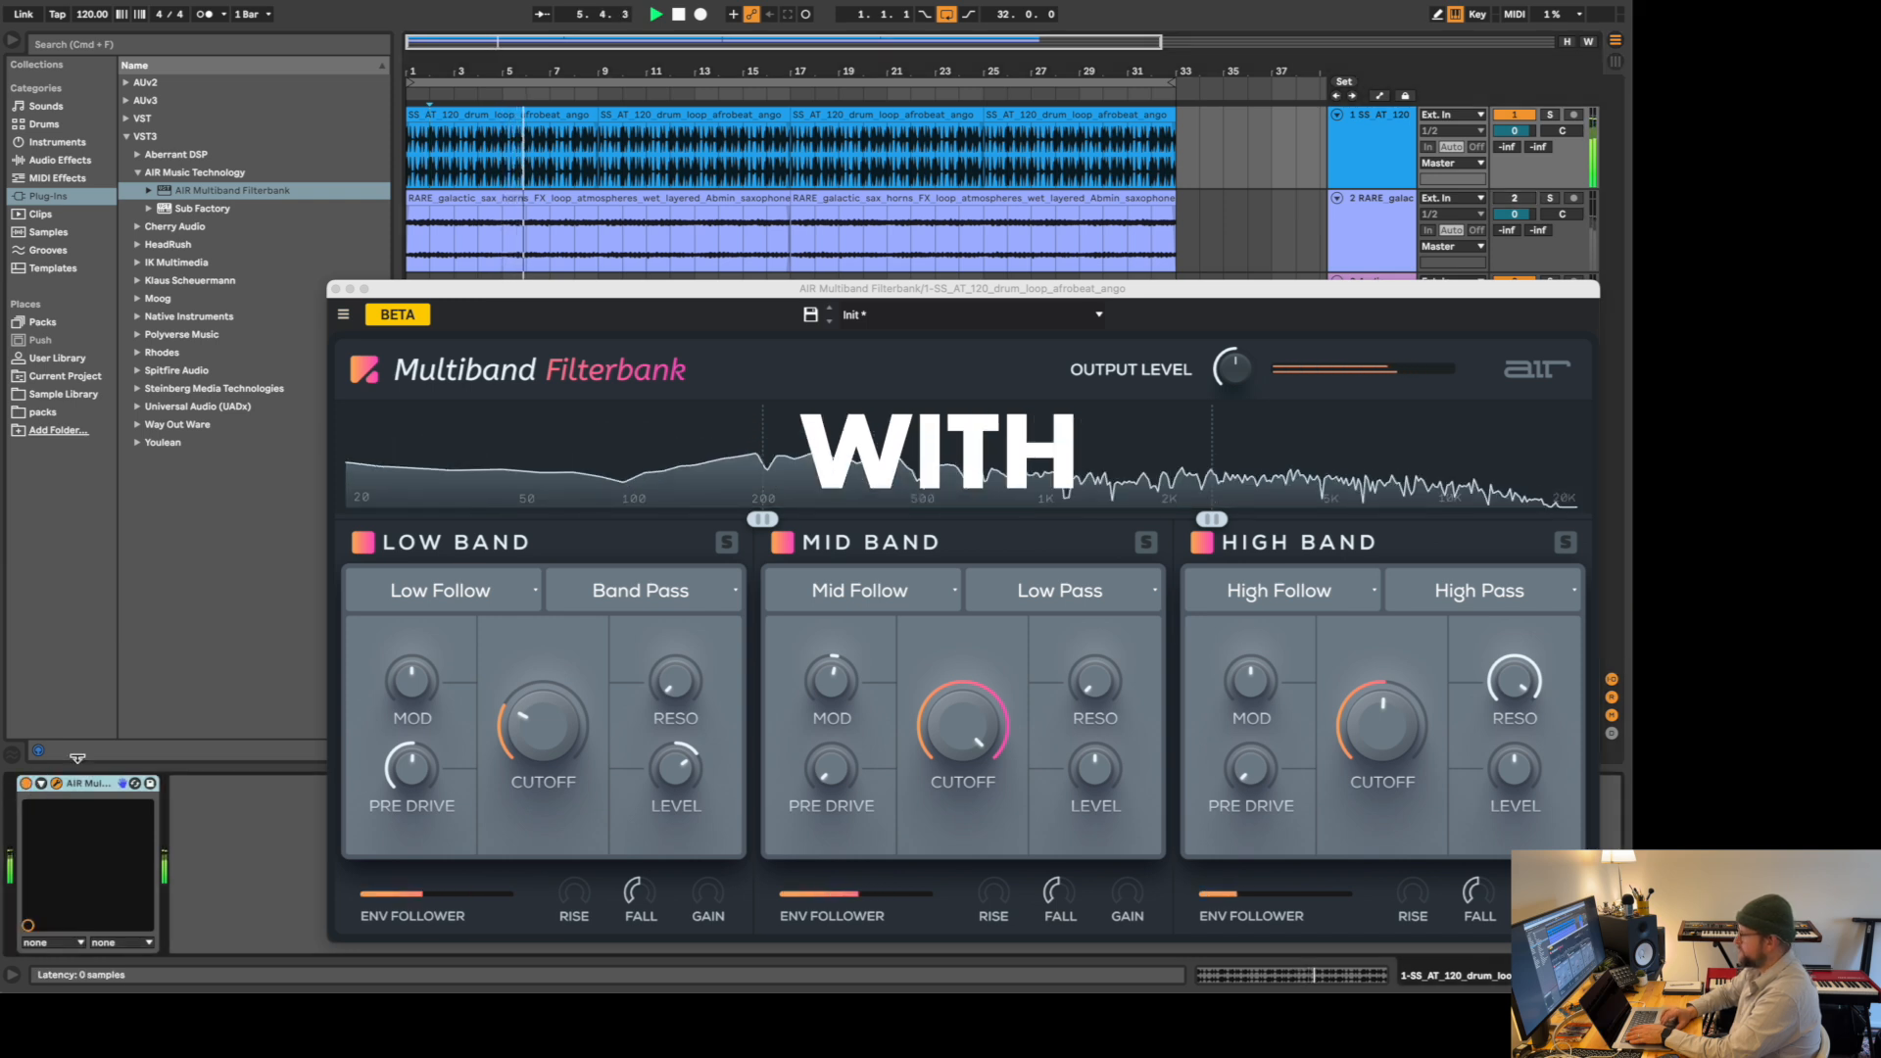
left_click(675, 754)
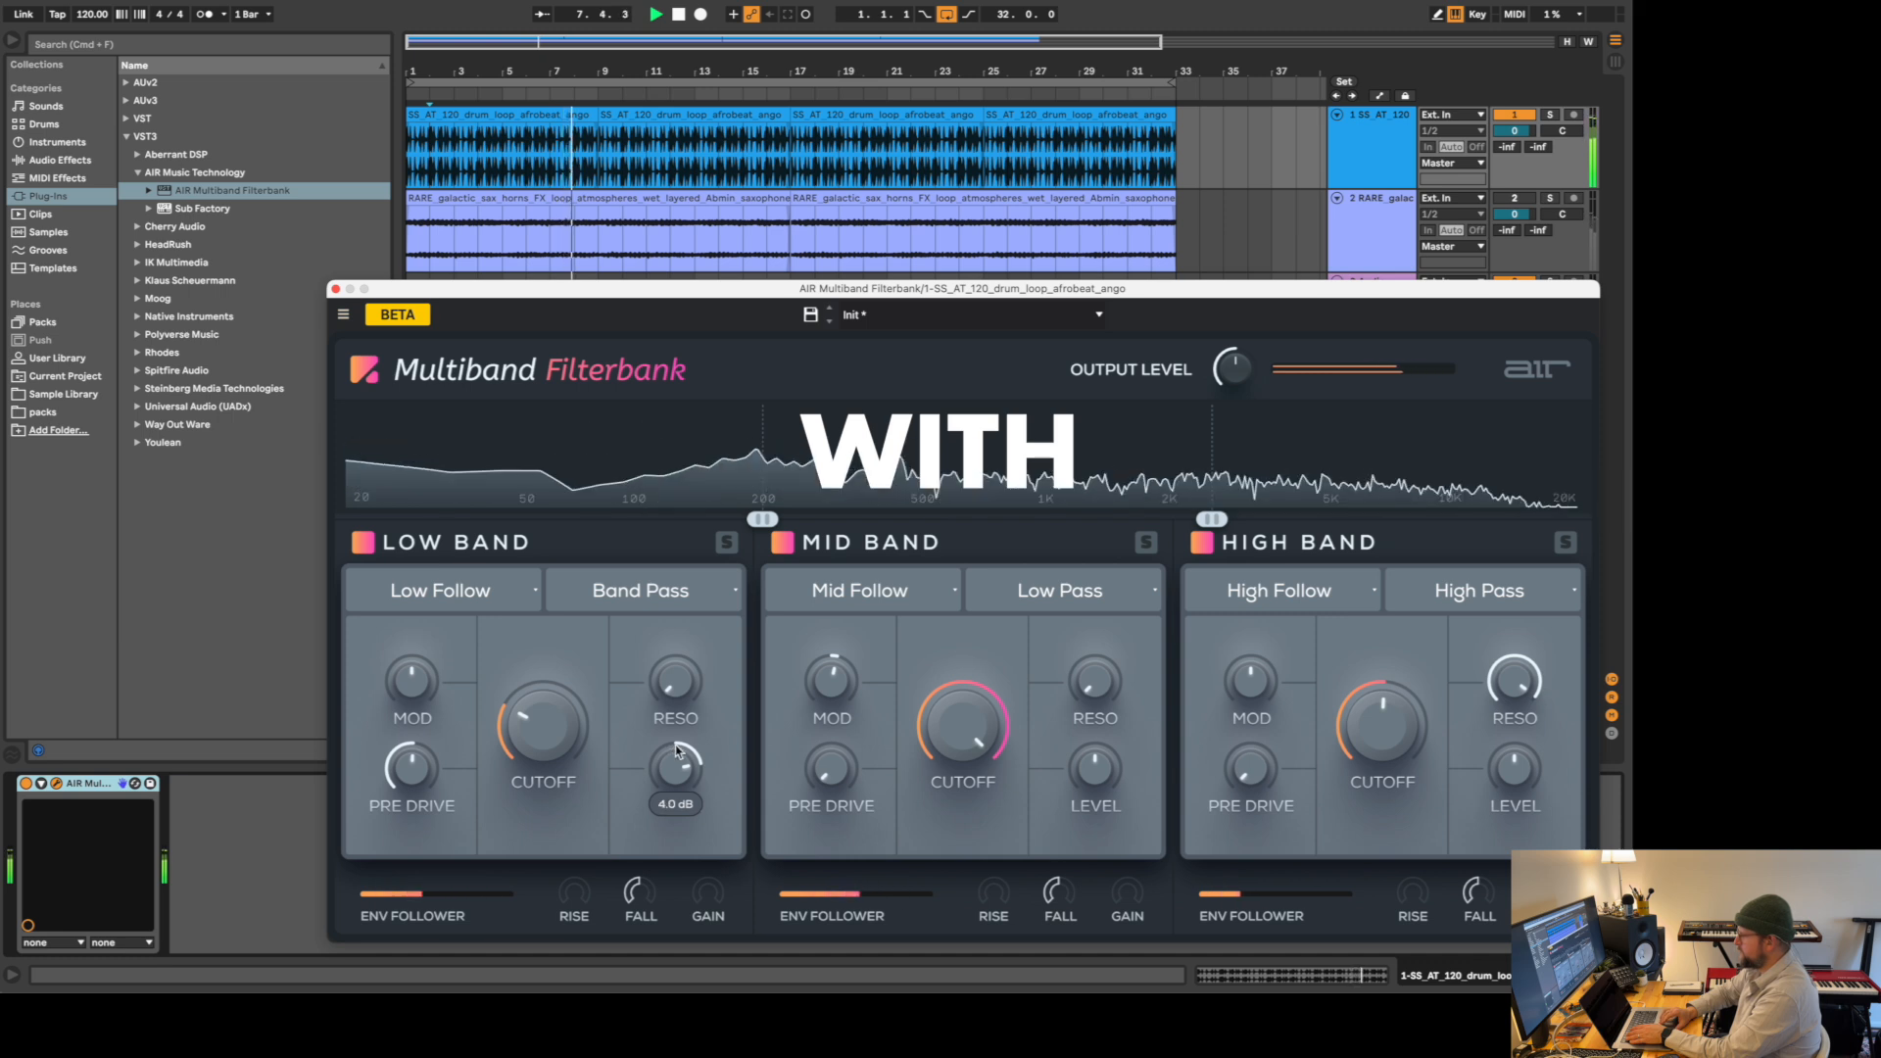
- Audition the sax loop alone with its Filterbank open, lowering the mid band's cutoff to about mid-range and raising its resonance to nearly half
left_click(1355, 229)
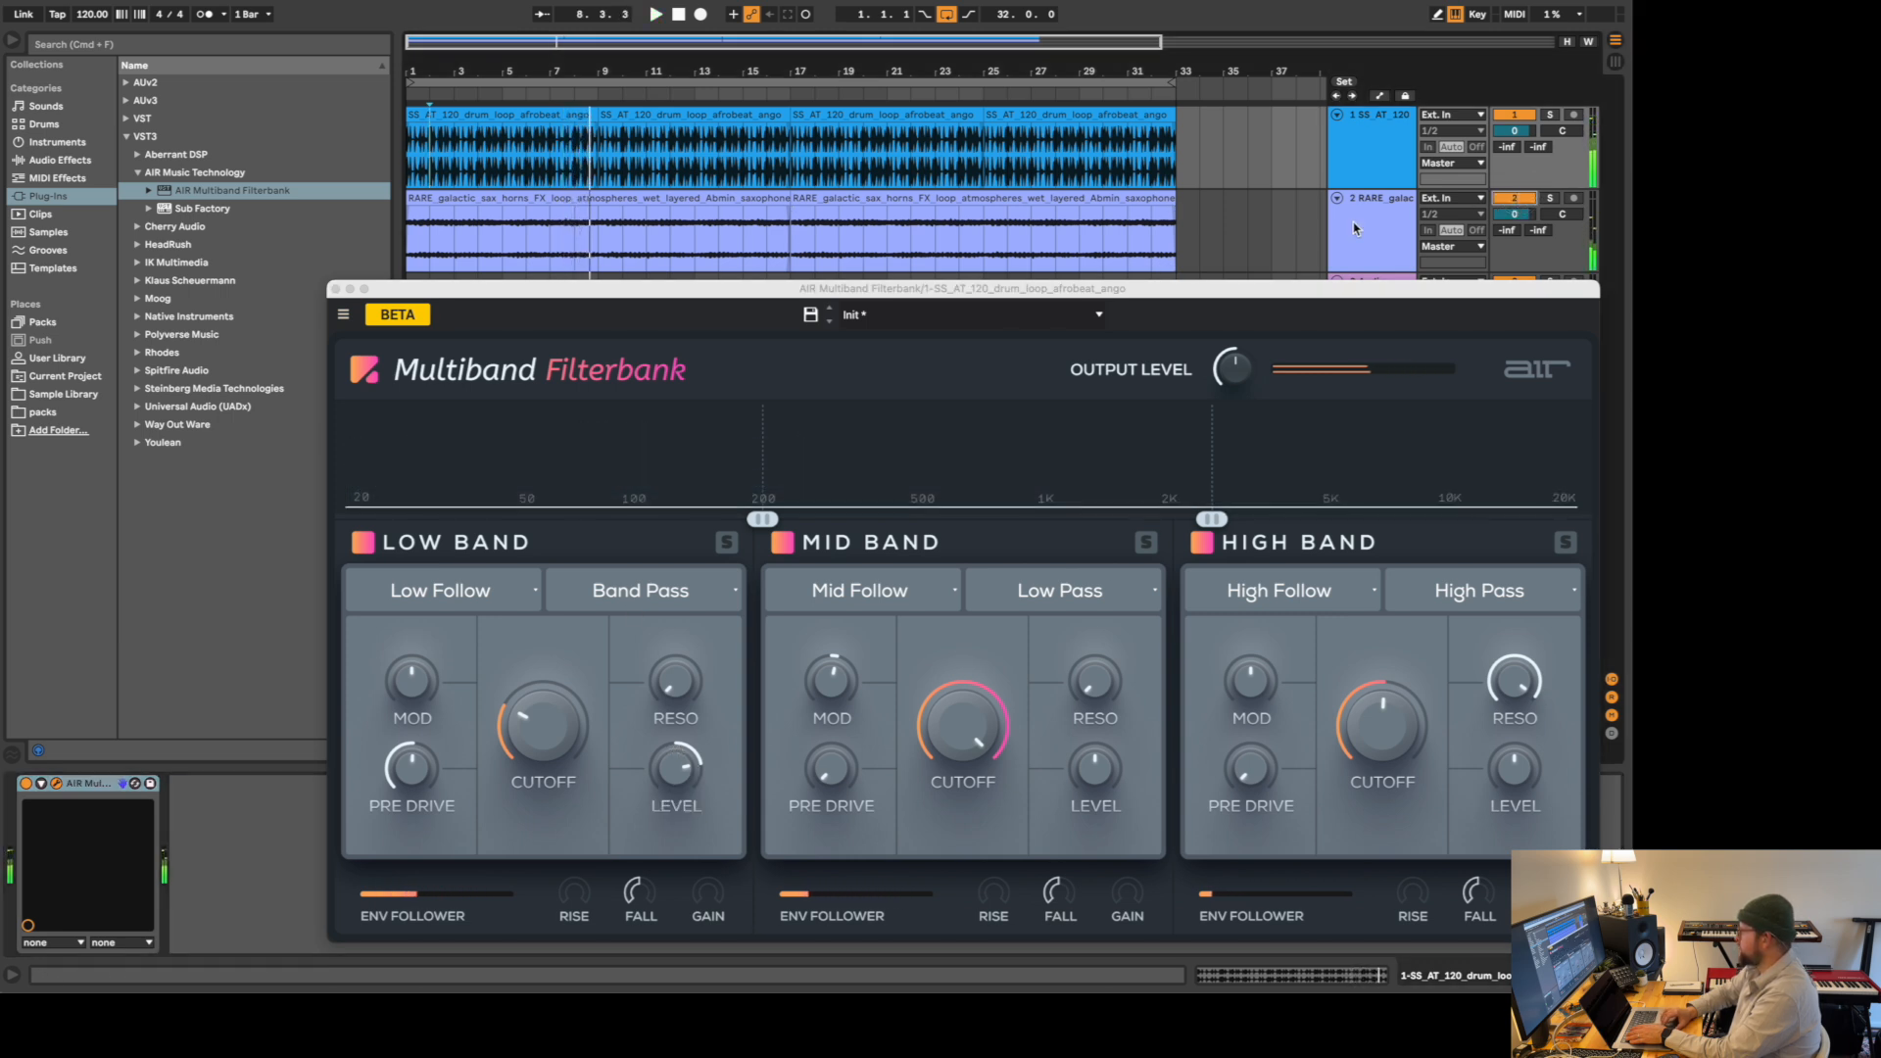
left_click(1362, 229)
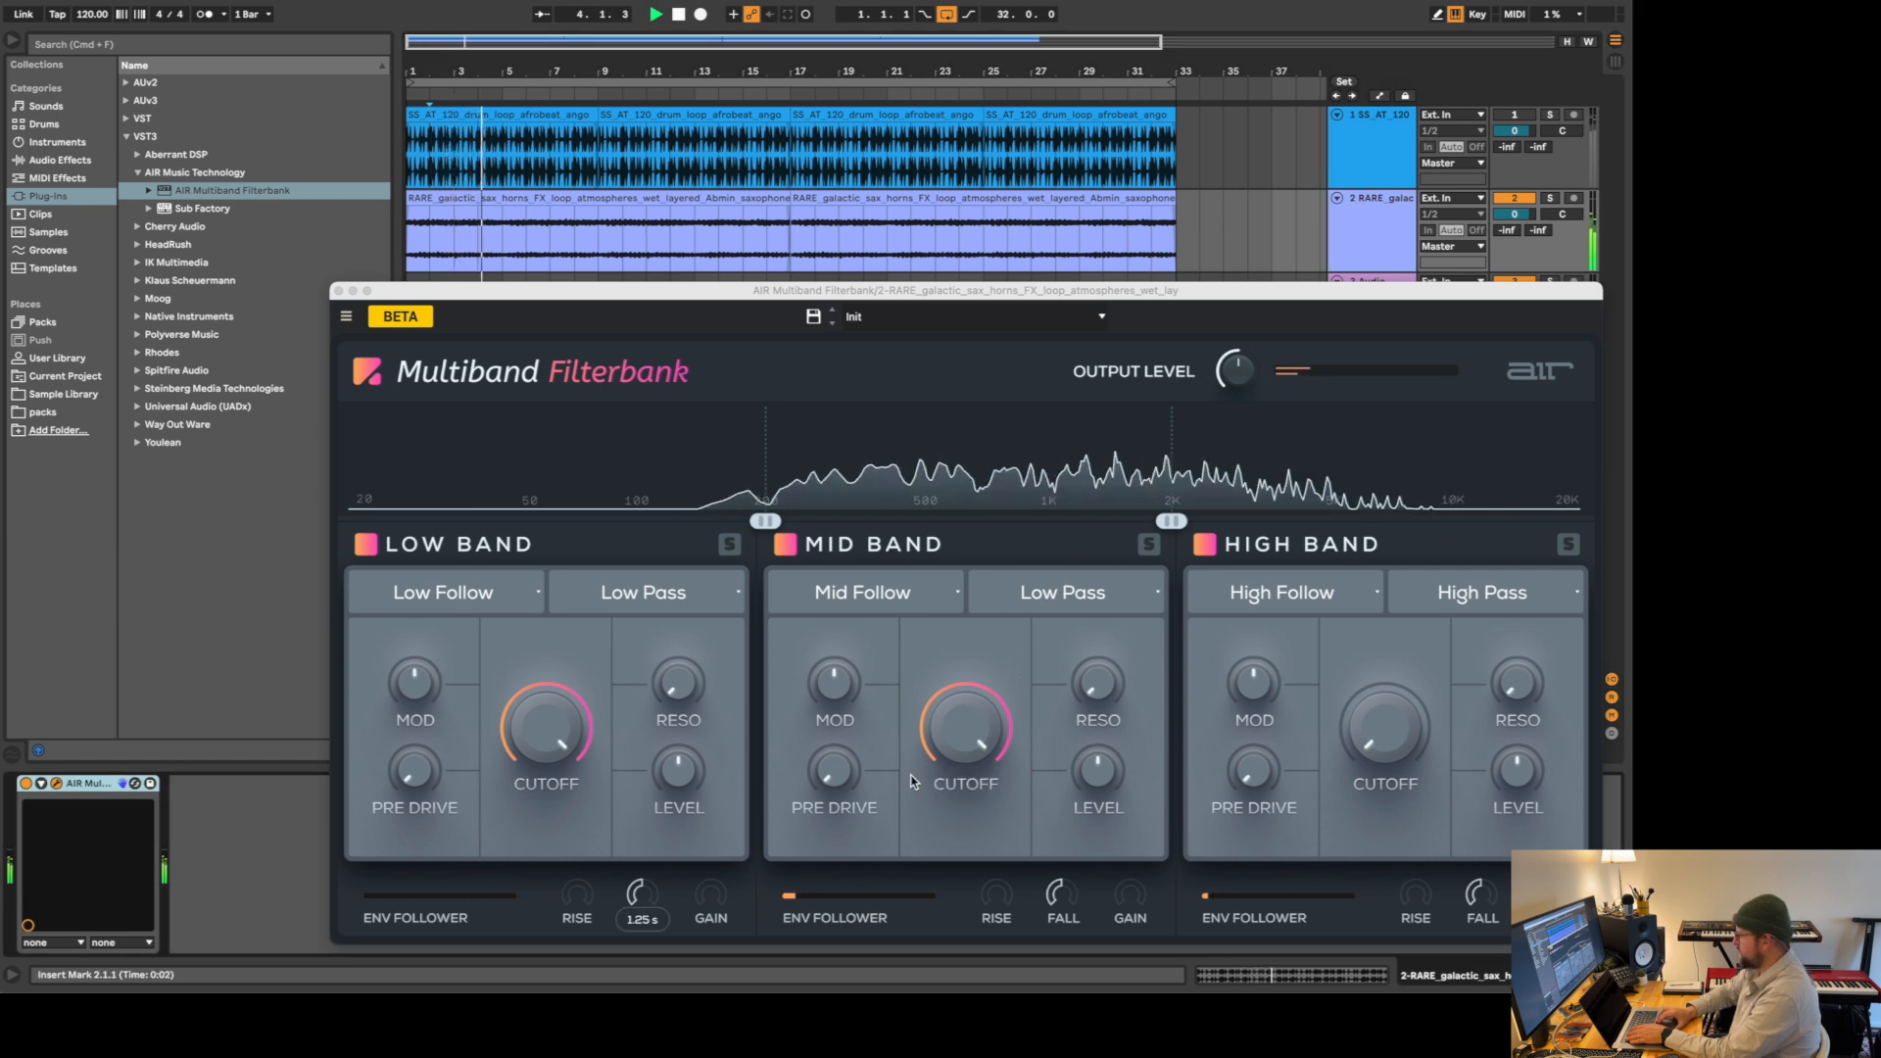
mouse_move(965, 703)
left_click_drag(965, 703, 957, 810)
mouse_move(1096, 694)
left_click_drag(1097, 693, 1098, 664)
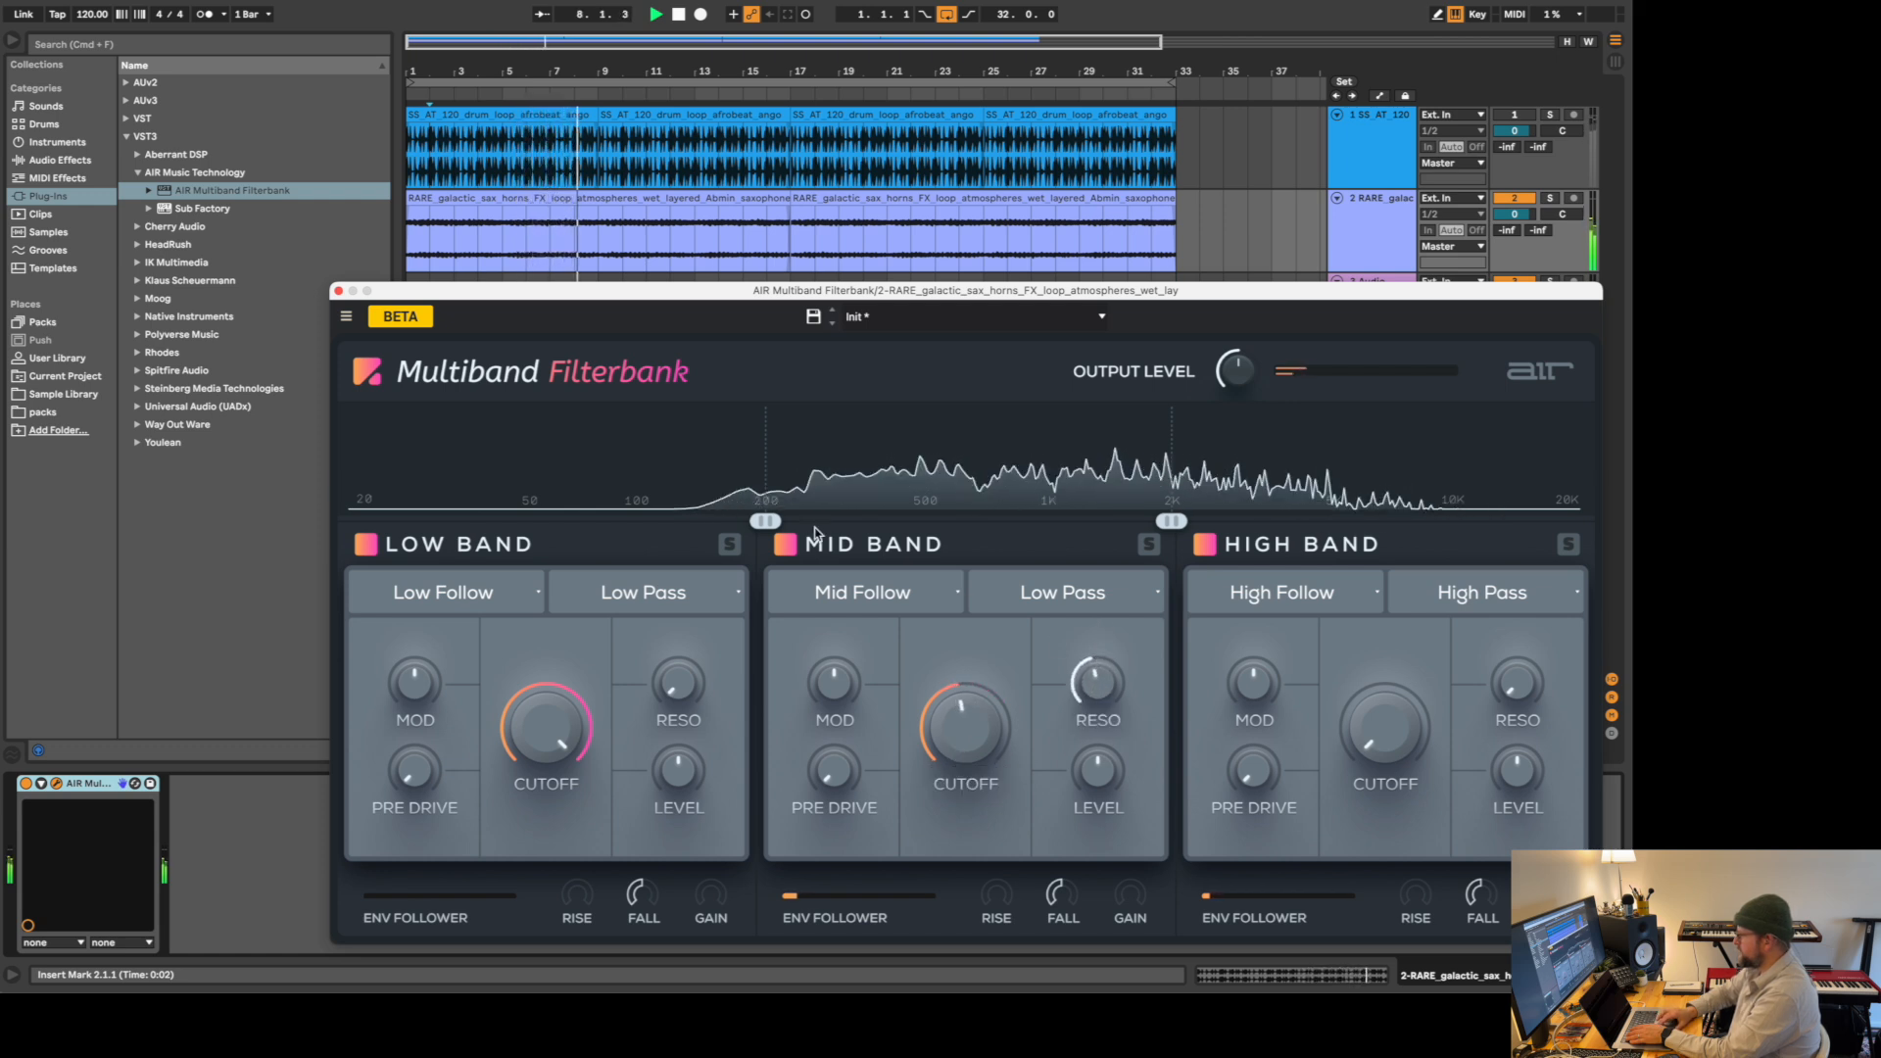
- Narrow the sax loop's mid band to between about 400 Hz and 1.5 kHz, and set its cutoff to 2.09 kHz
left_click_drag(767, 524, 911, 541)
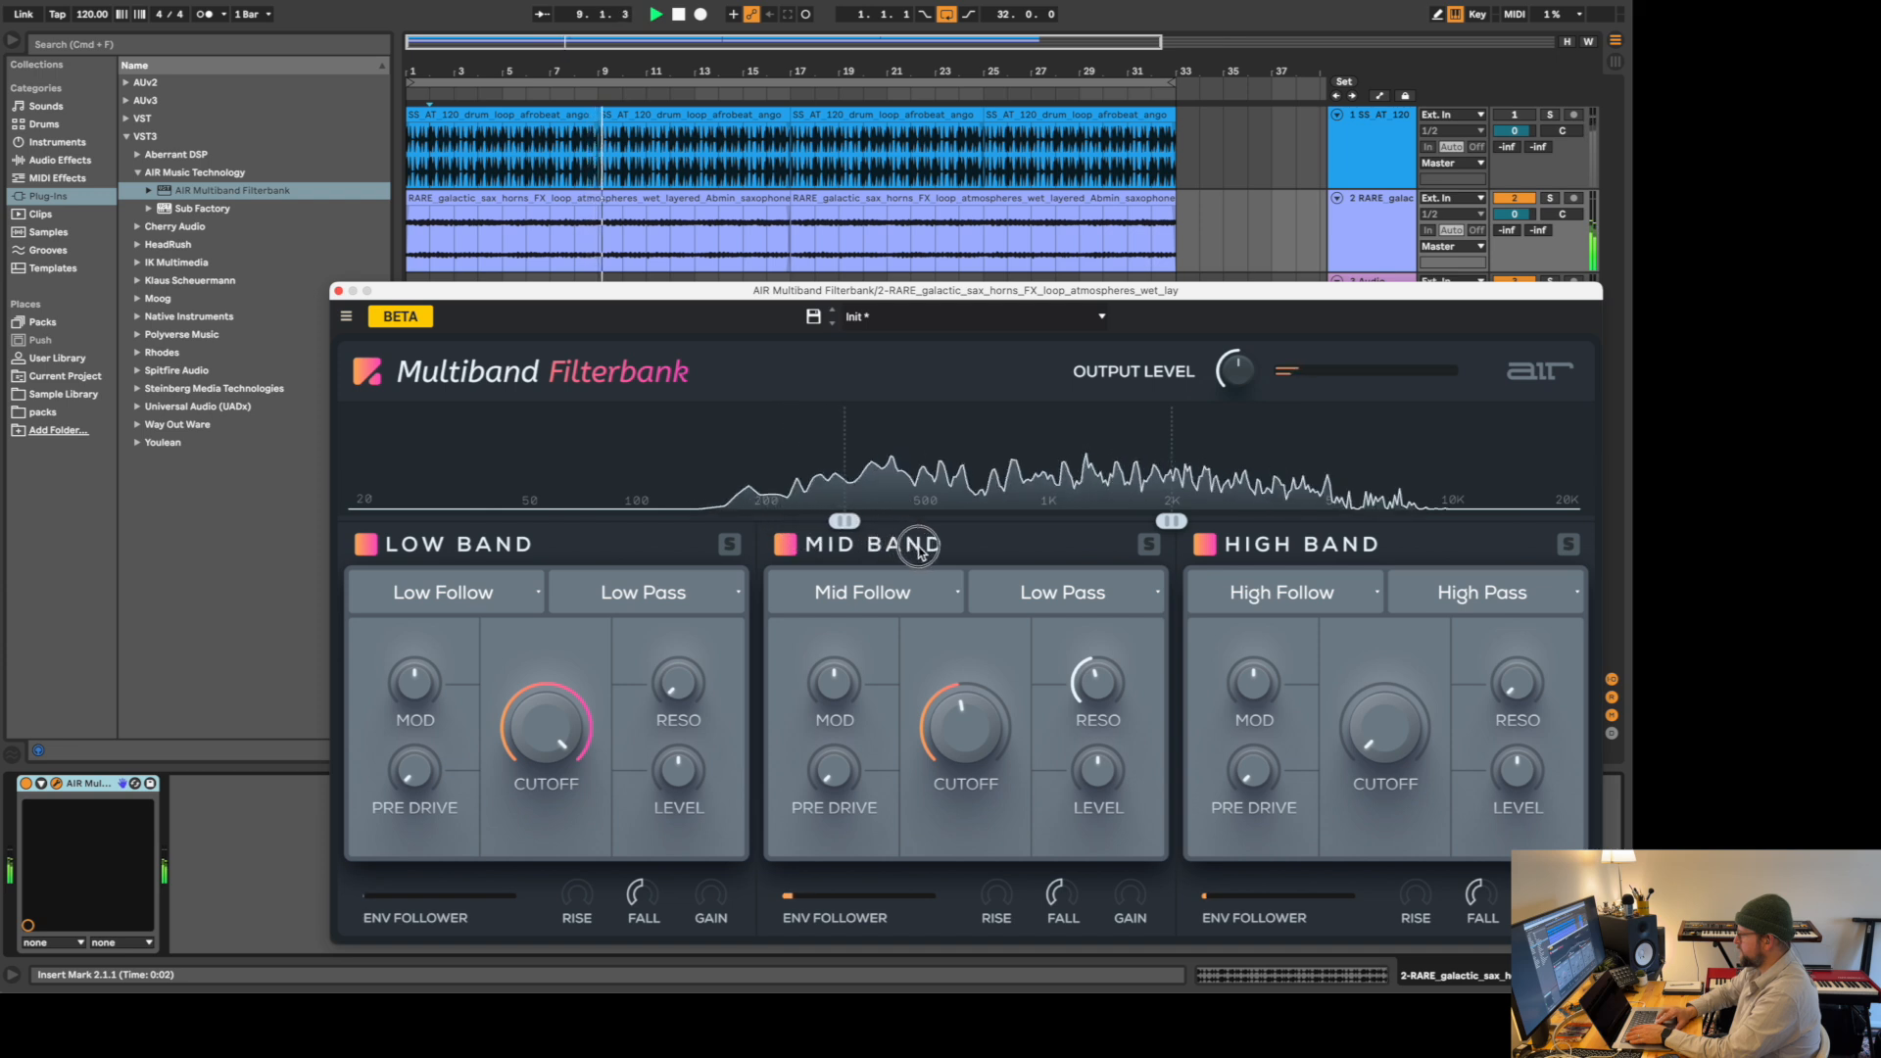
left_click_drag(1174, 524, 1115, 521)
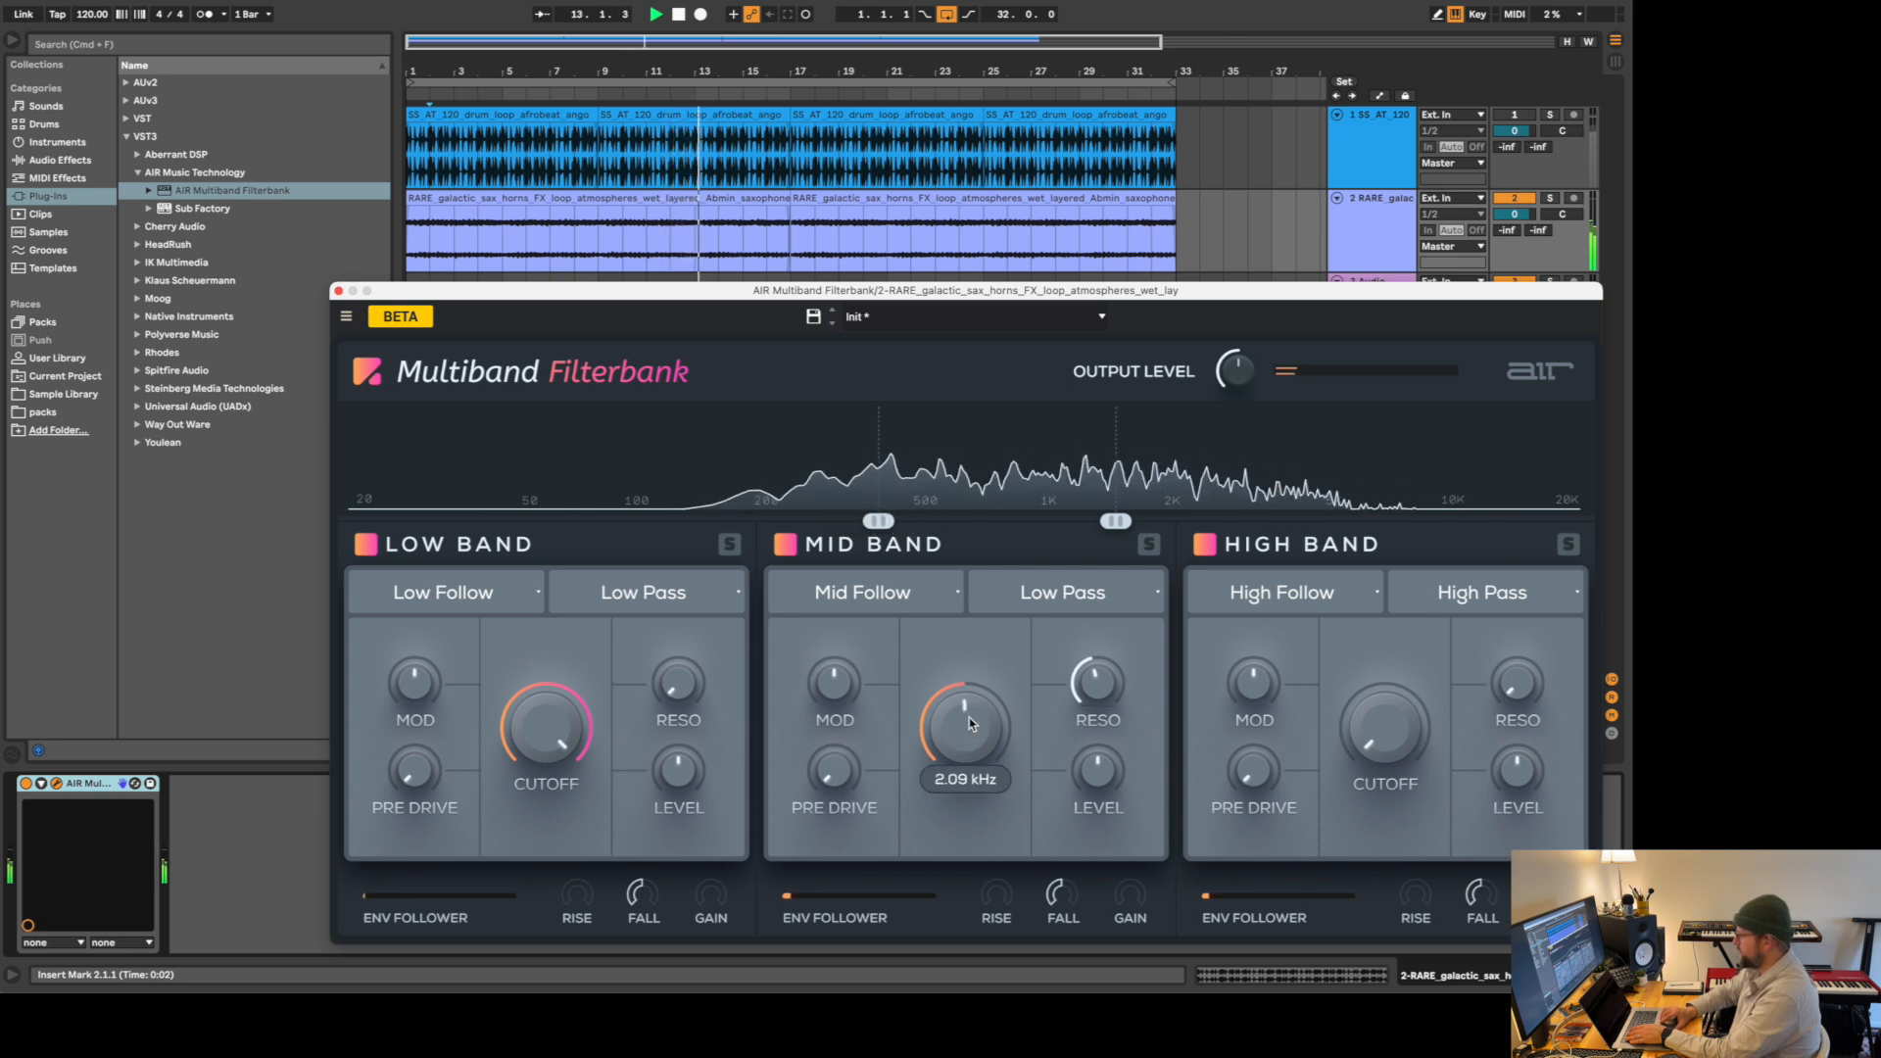
- Raise the sax mid band's modulation to about two thirds positive, set its envelope follower fall to 182 ms, and stop playback
mouse_move(834, 685)
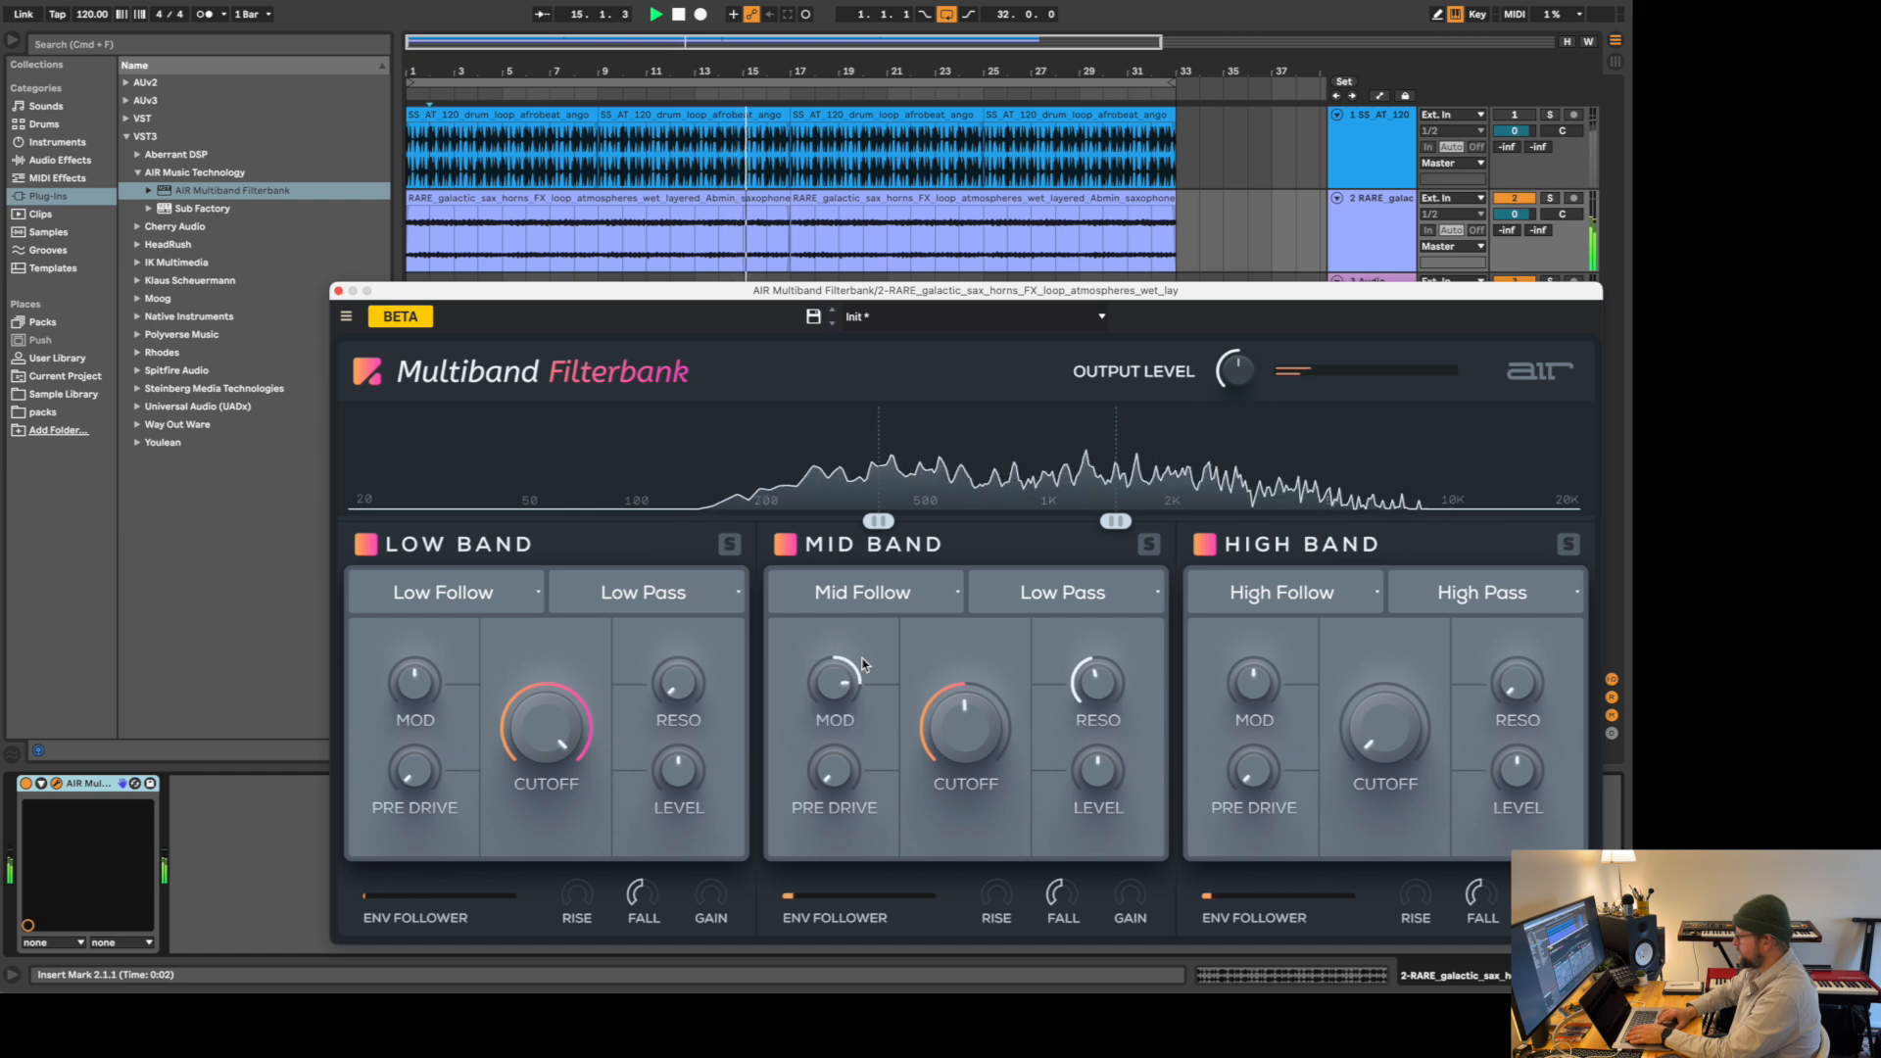
mouse_move(1055, 909)
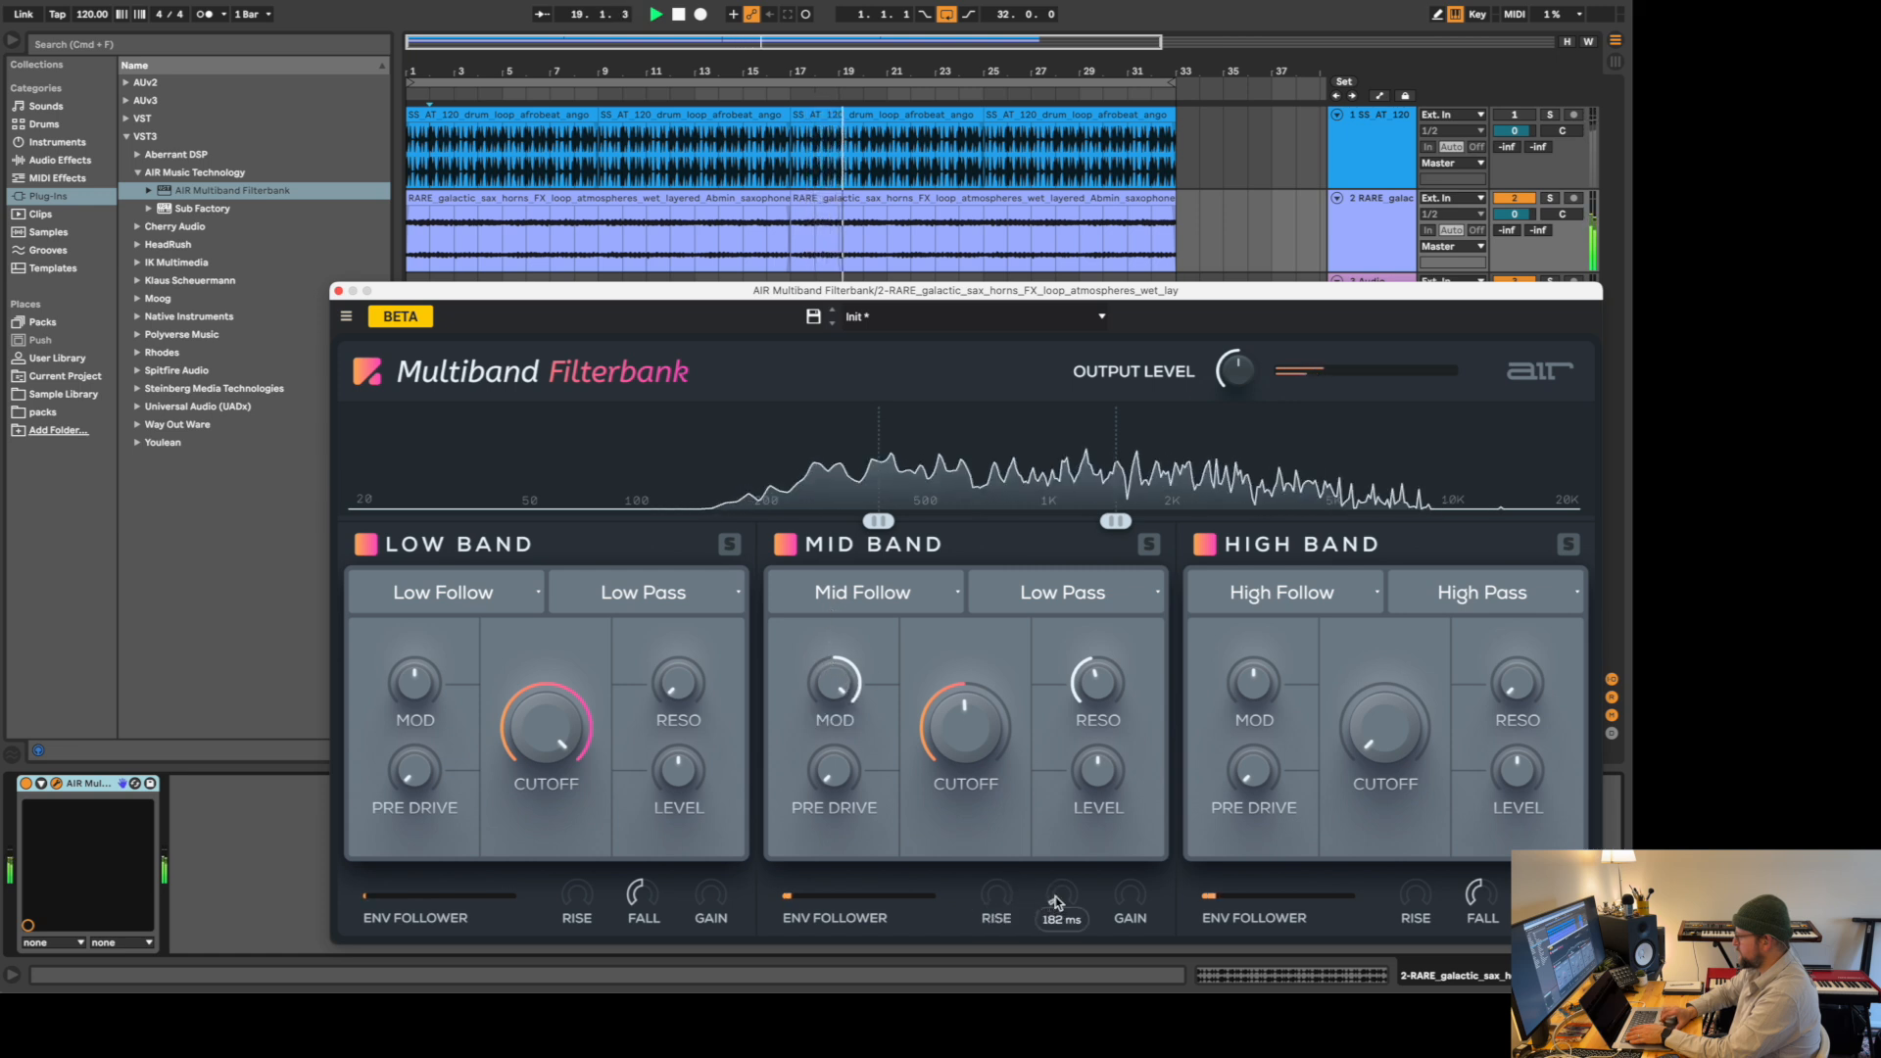
key("space")
- Select and unmute the drum loop track, and bring up the audio effects in the browser
left_click(1360, 172)
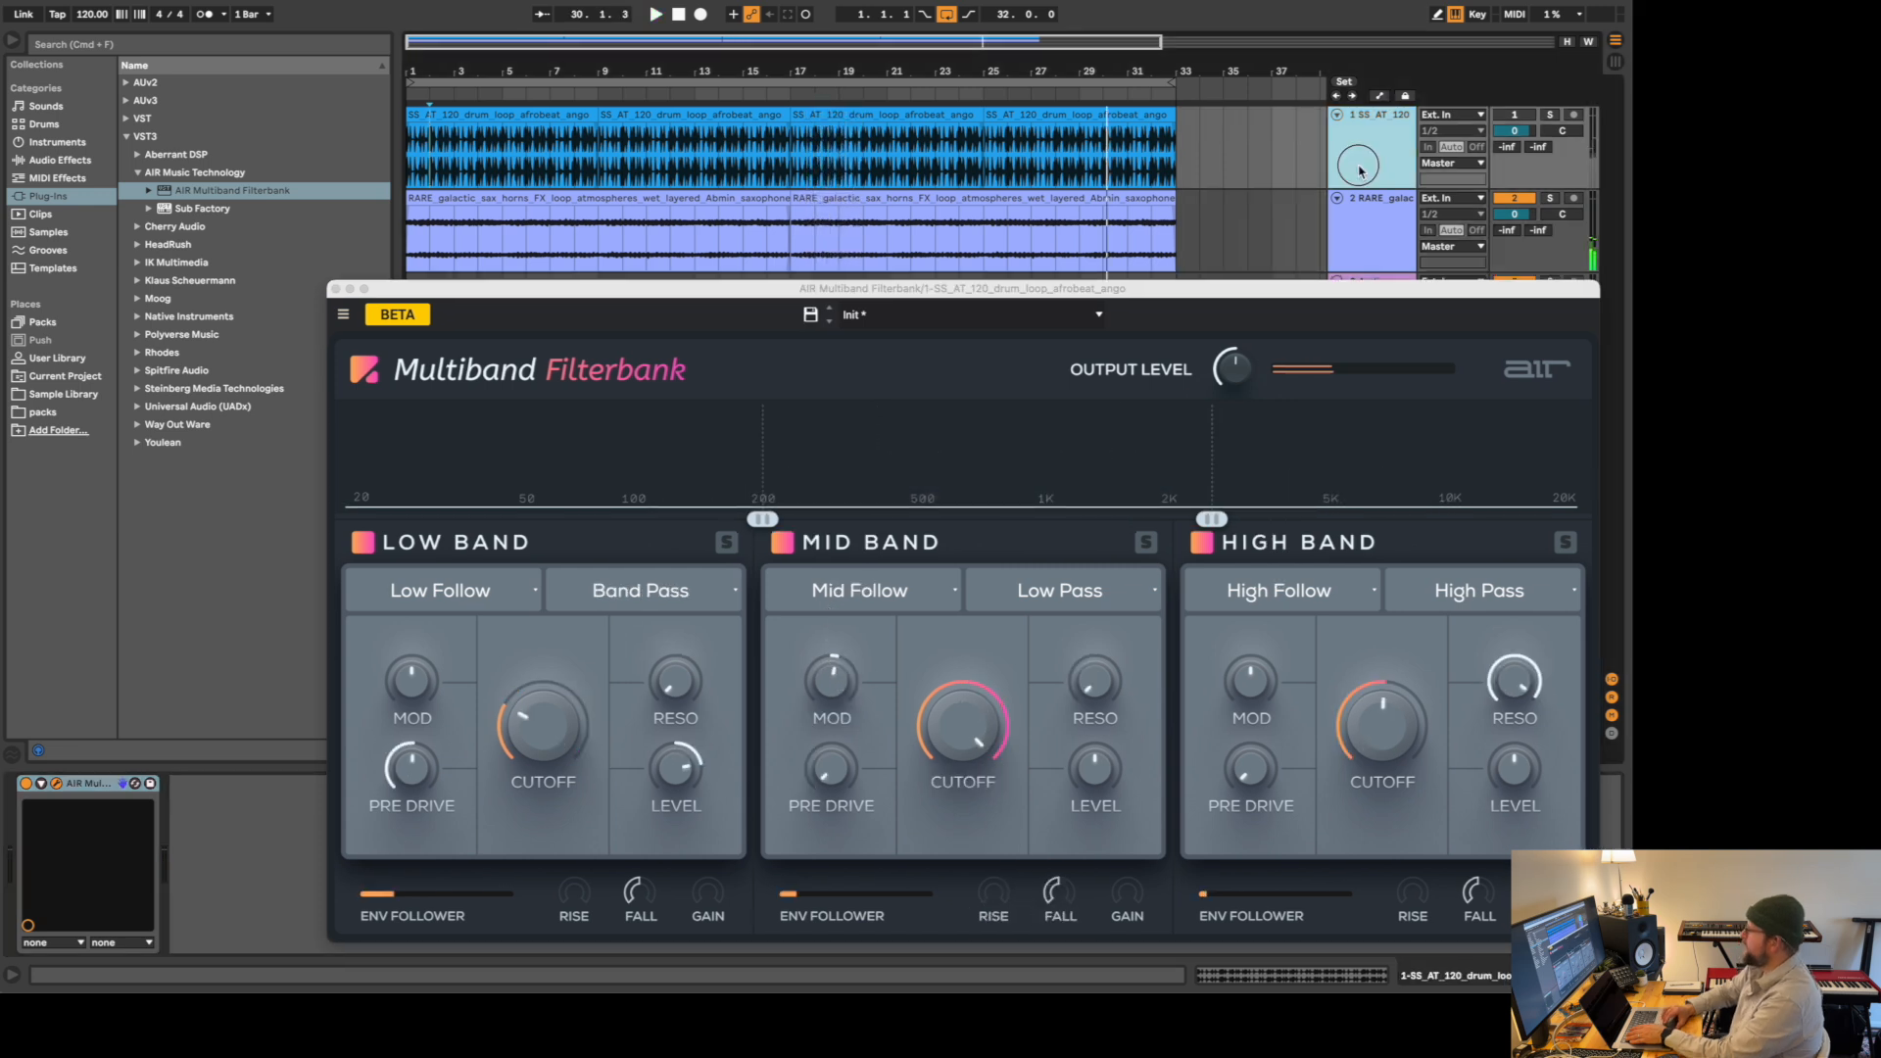
left_click(1514, 115)
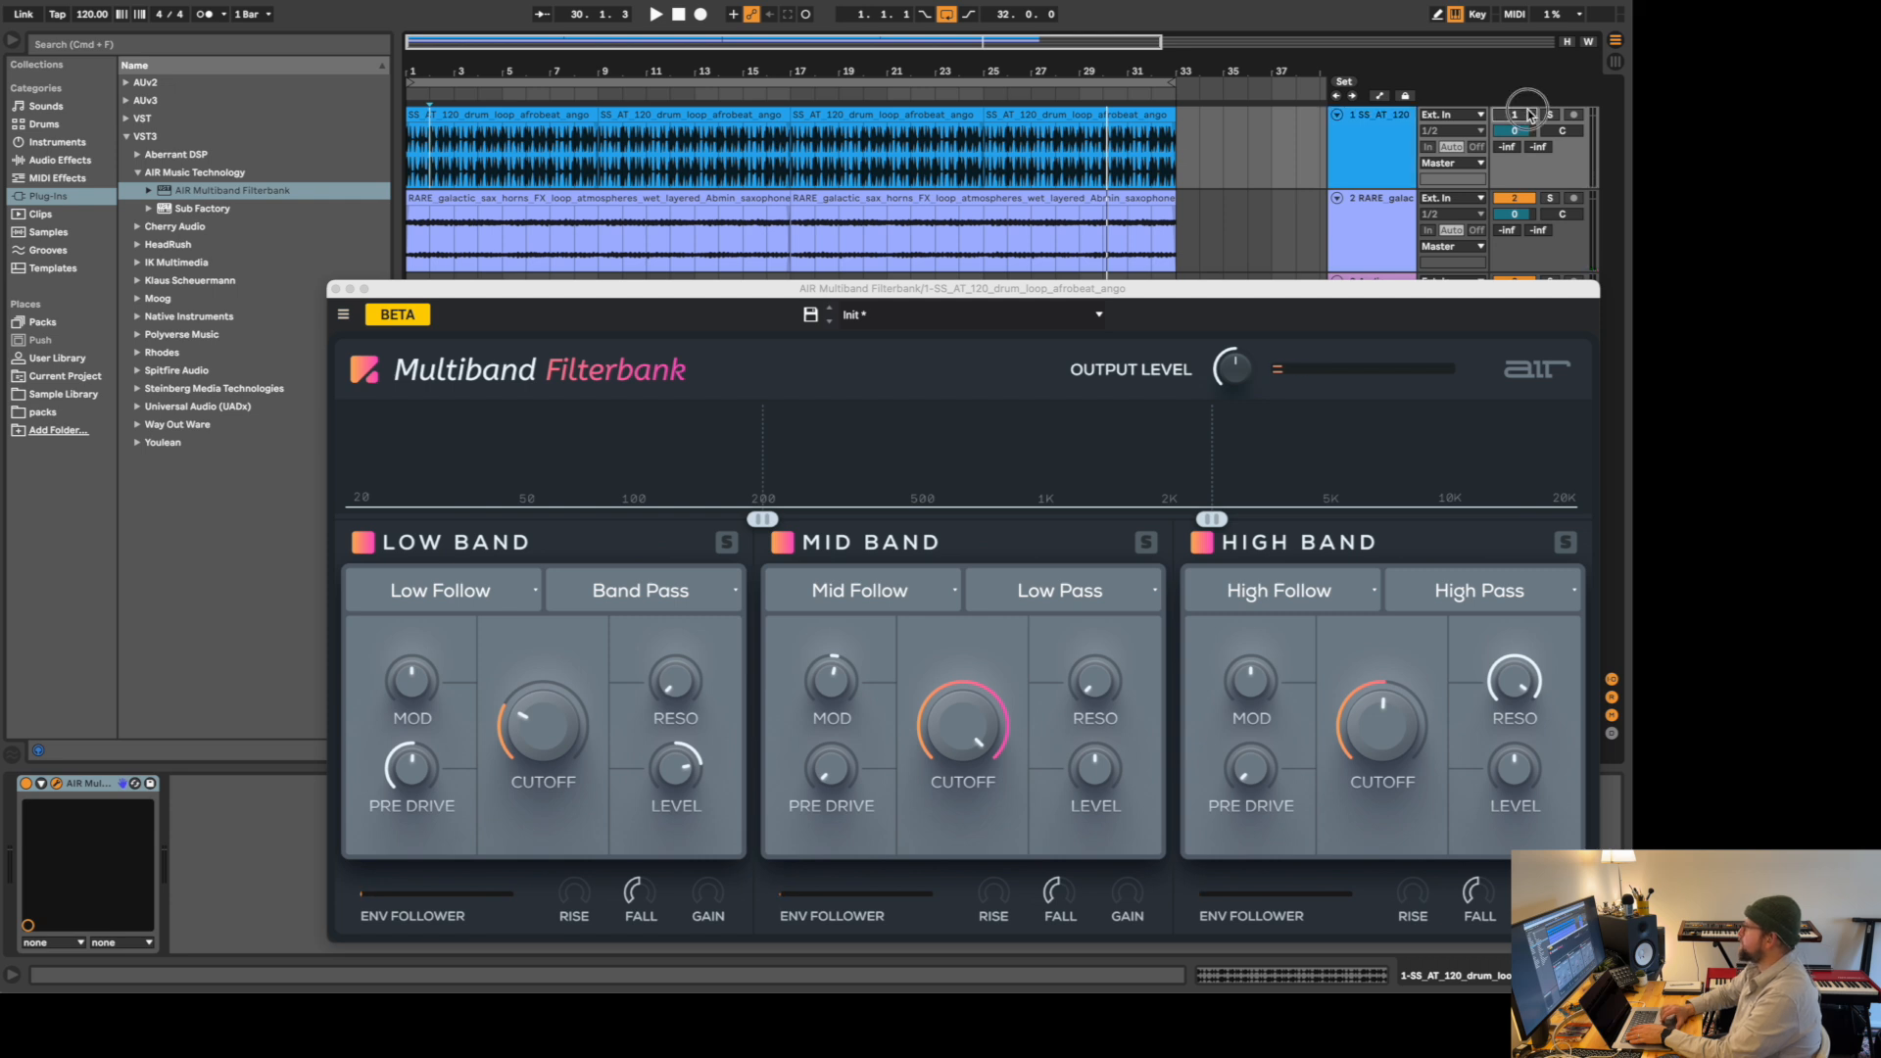
left_click(56, 161)
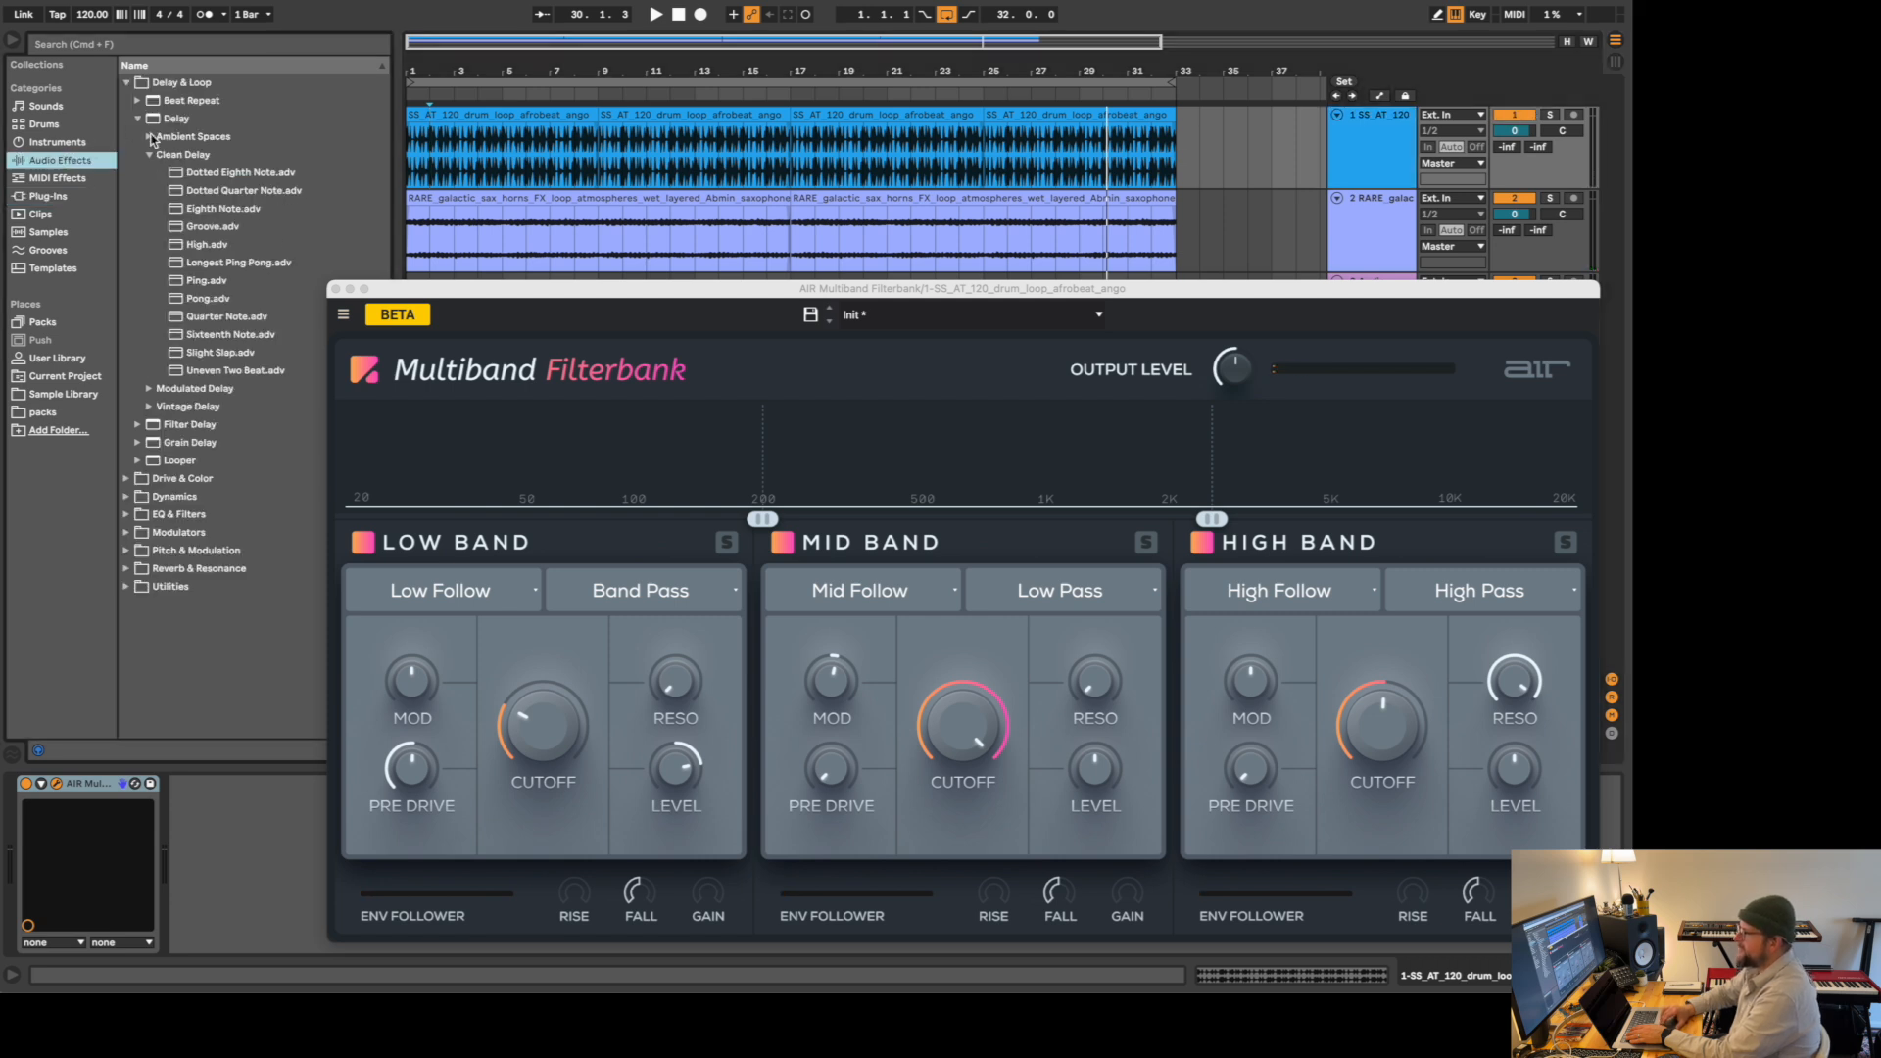